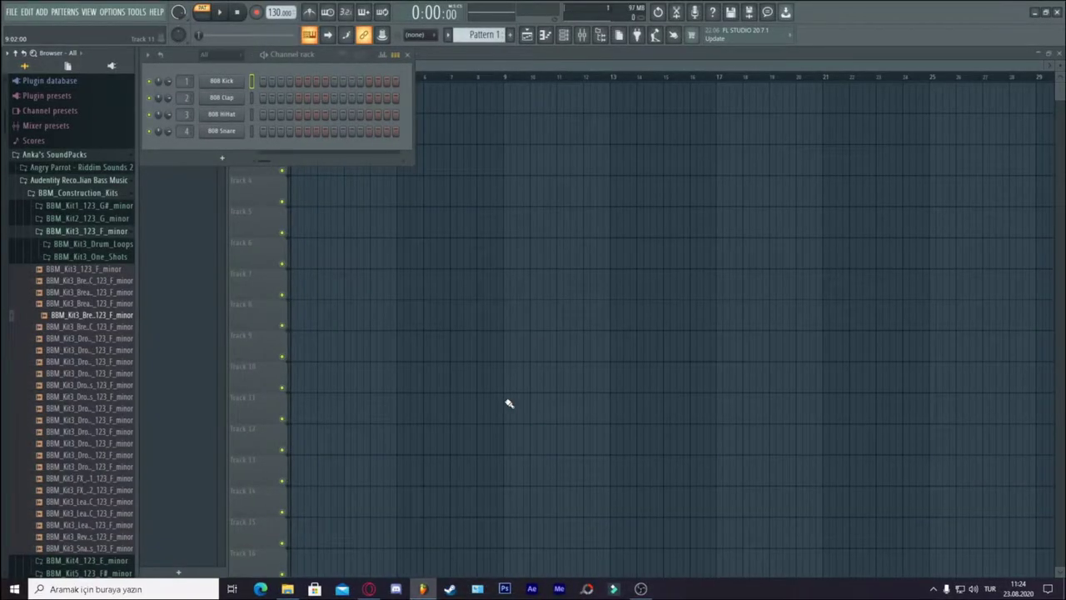
- Open ElectraX in a new channel from the installed VST generators in the plugin database
click(112, 162)
click(550, 272)
right_click(550, 272)
click(82, 111)
click(68, 152)
click(72, 177)
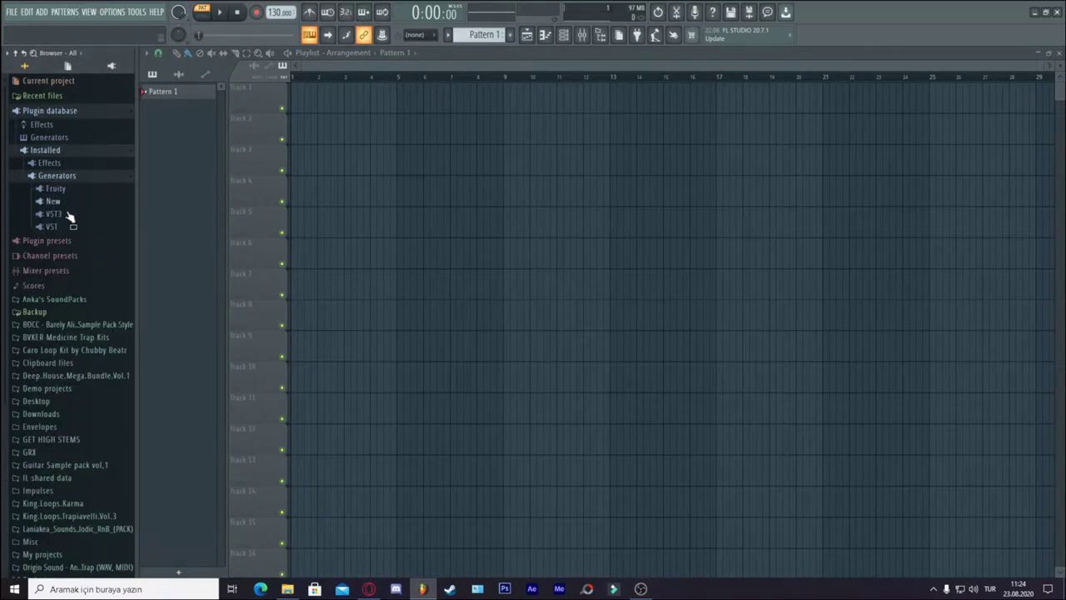
click(72, 228)
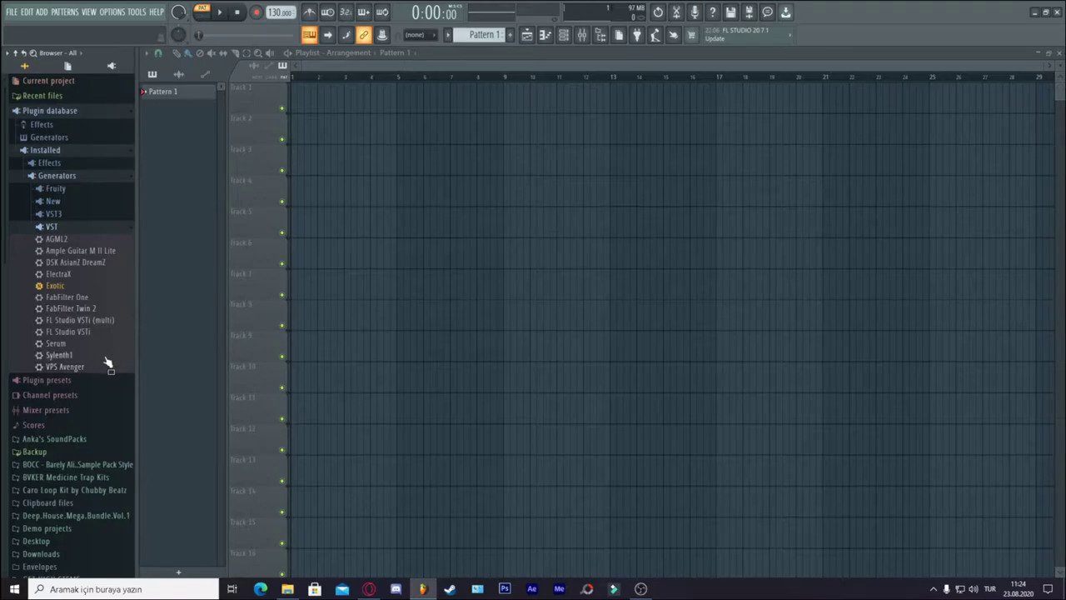
right_click(110, 278)
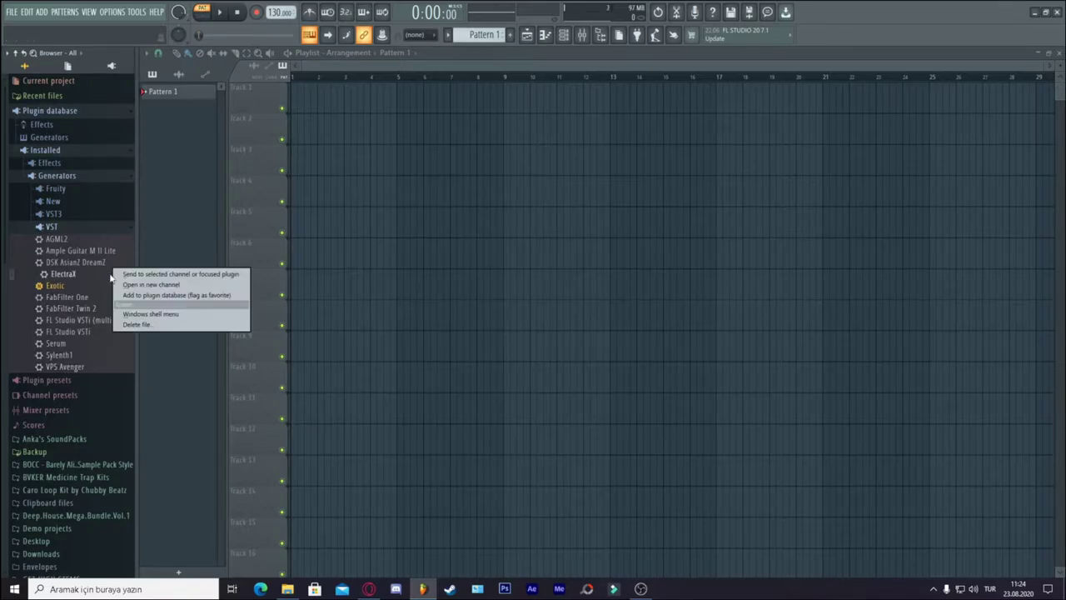
click(132, 284)
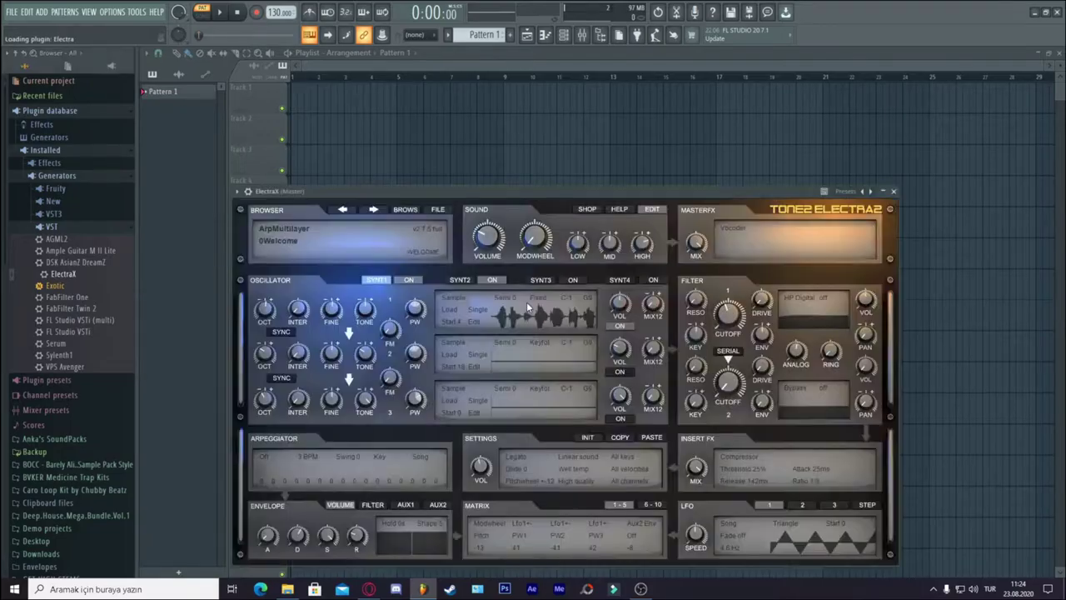
- Start loading an ElectraX patch and open the KC Supreme – Onyx (ElectraX Bank) folder
click(437, 210)
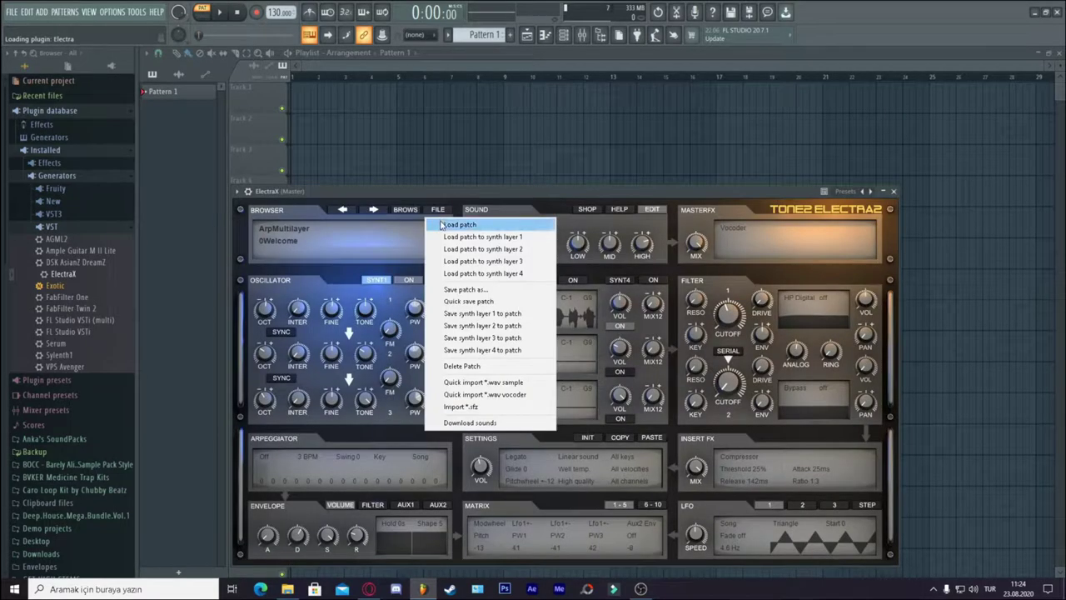
click(441, 224)
scroll(289, 181, down, 5)
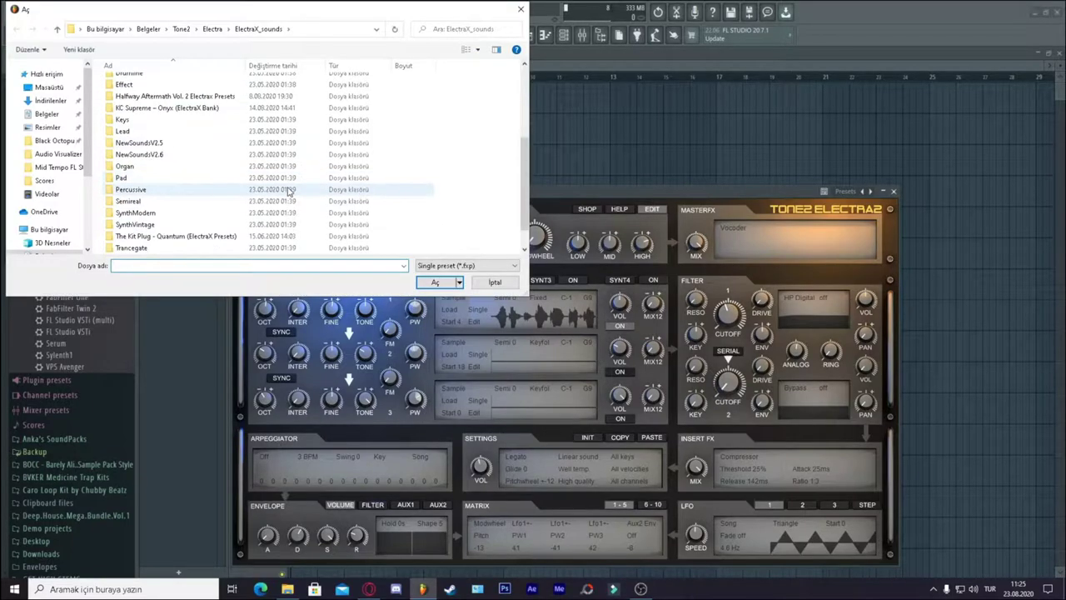
scroll(242, 212, up, 2)
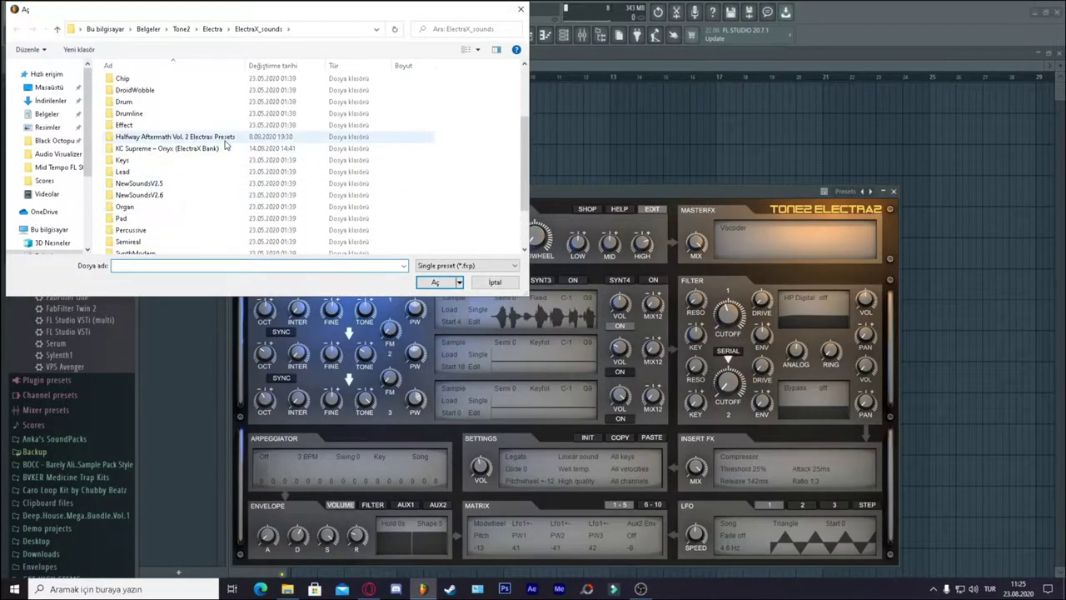
scroll(286, 183, down, 2)
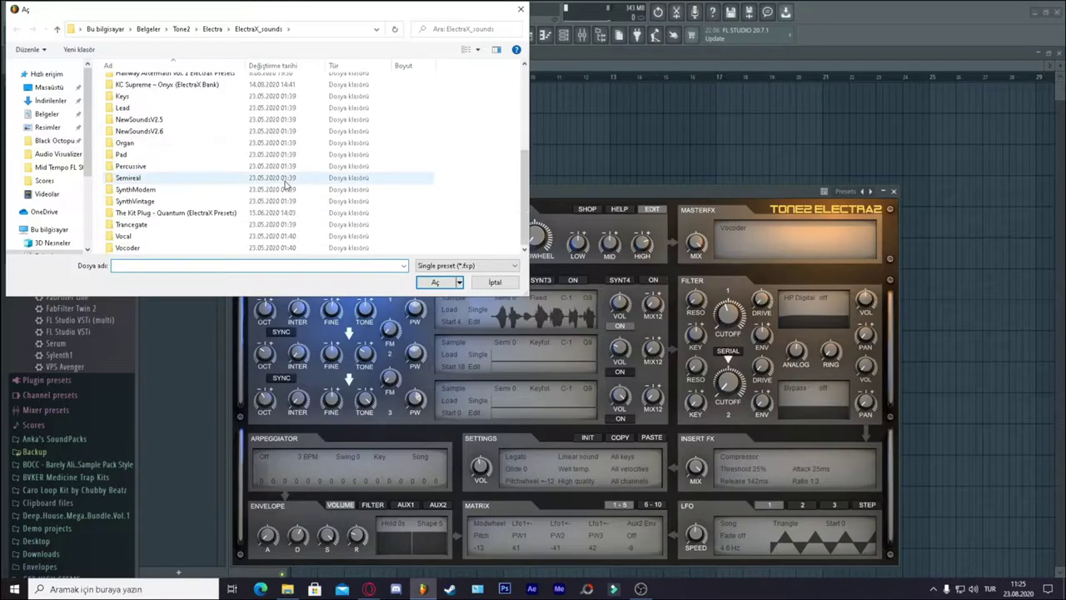
scroll(285, 183, up, 3)
scroll(286, 183, down, 3)
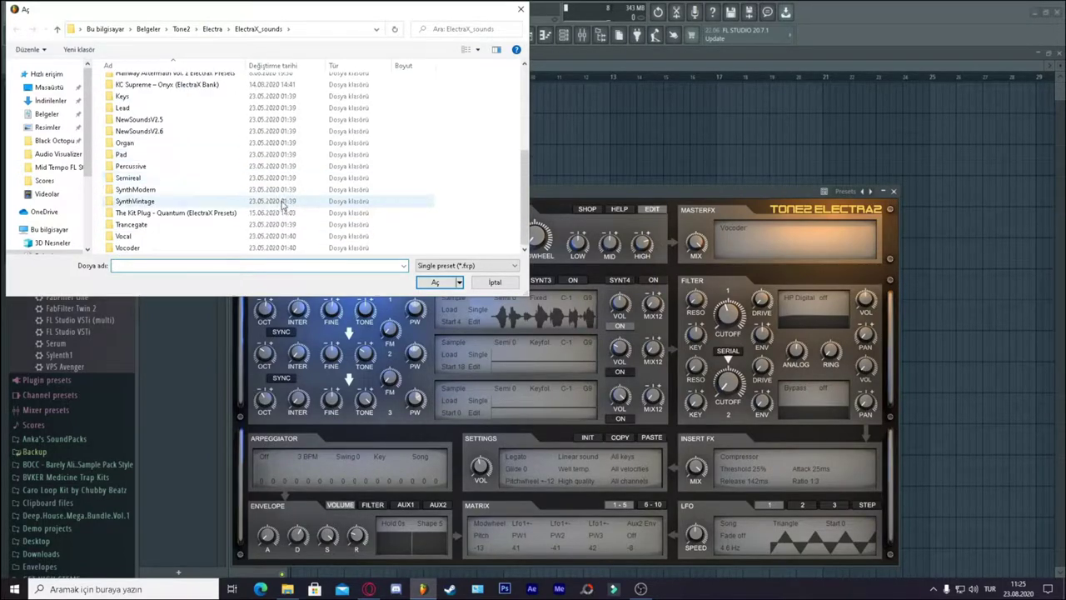
scroll(259, 218, up, 4)
scroll(259, 218, down, 4)
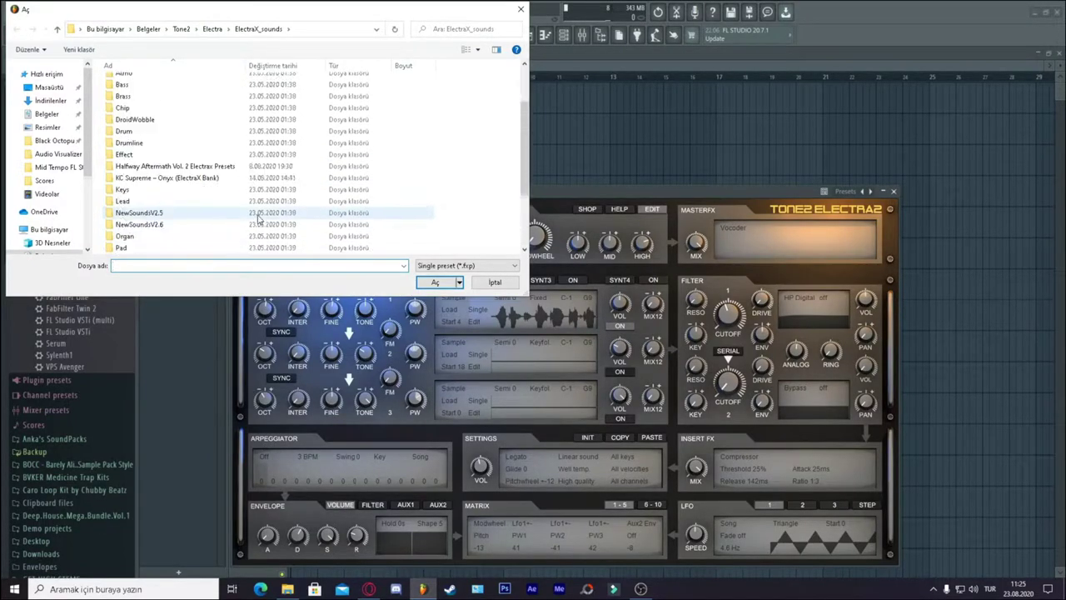
scroll(259, 218, up, 4)
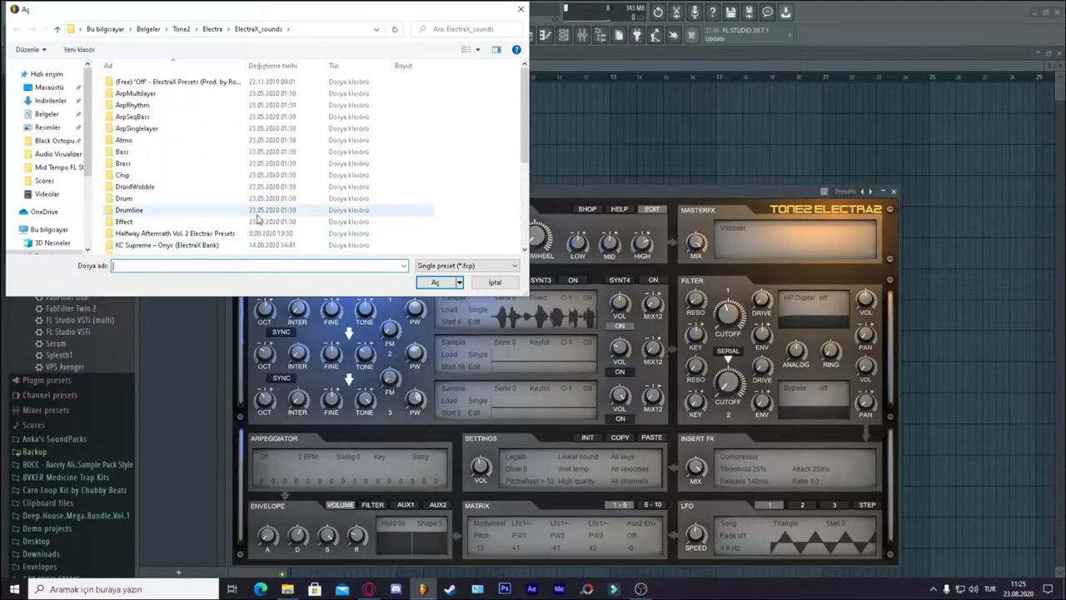
scroll(259, 218, down, 3)
click(240, 144)
double_click(240, 145)
- Load the key - down.fxp patch into ElectraX
scroll(238, 159, down, 3)
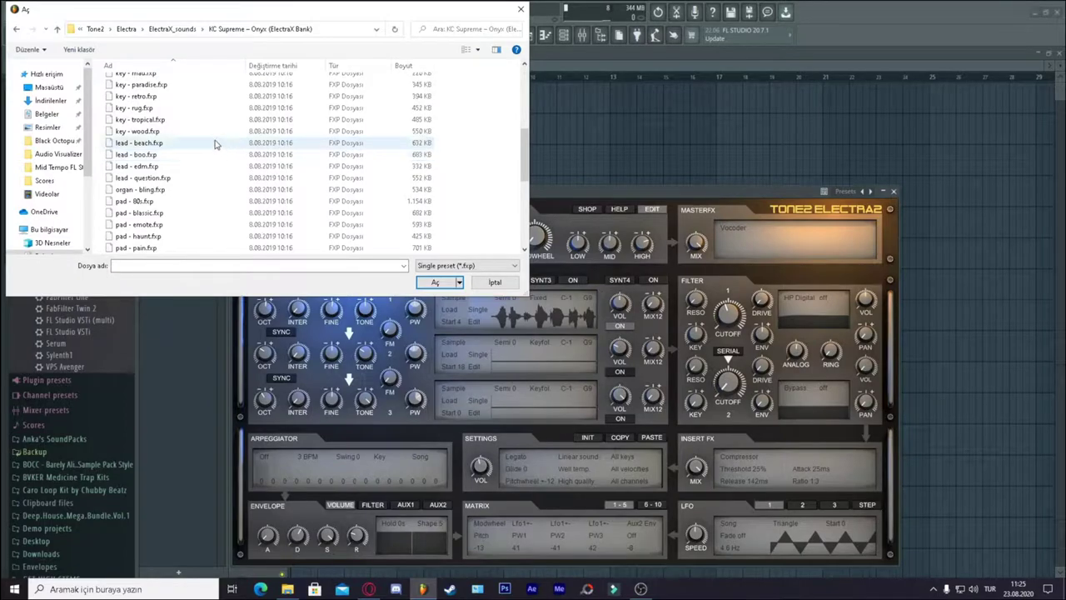
scroll(217, 143, down, 3)
click(162, 102)
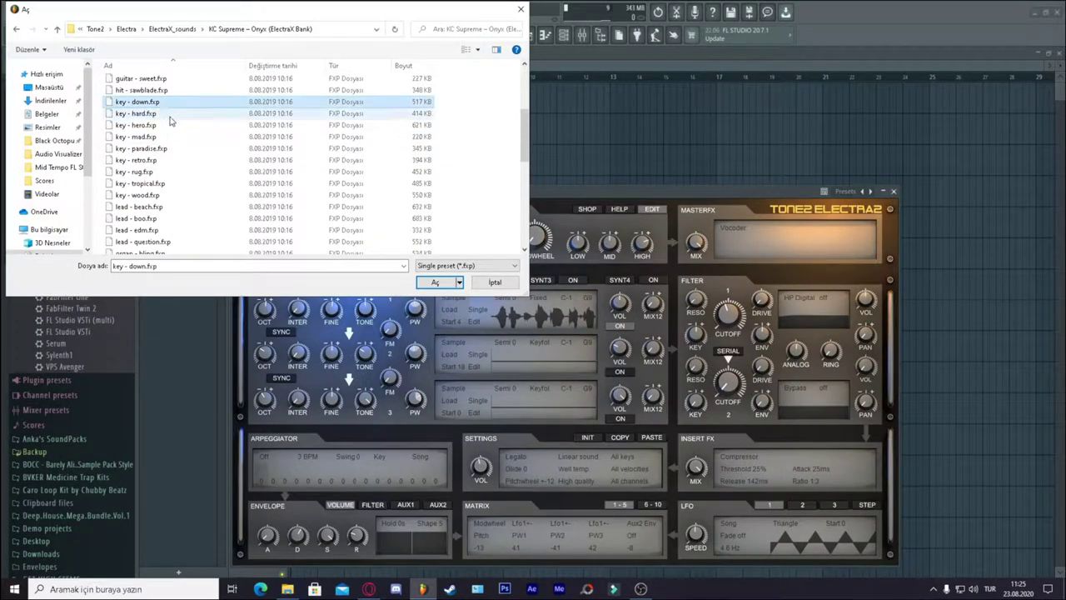
click(429, 280)
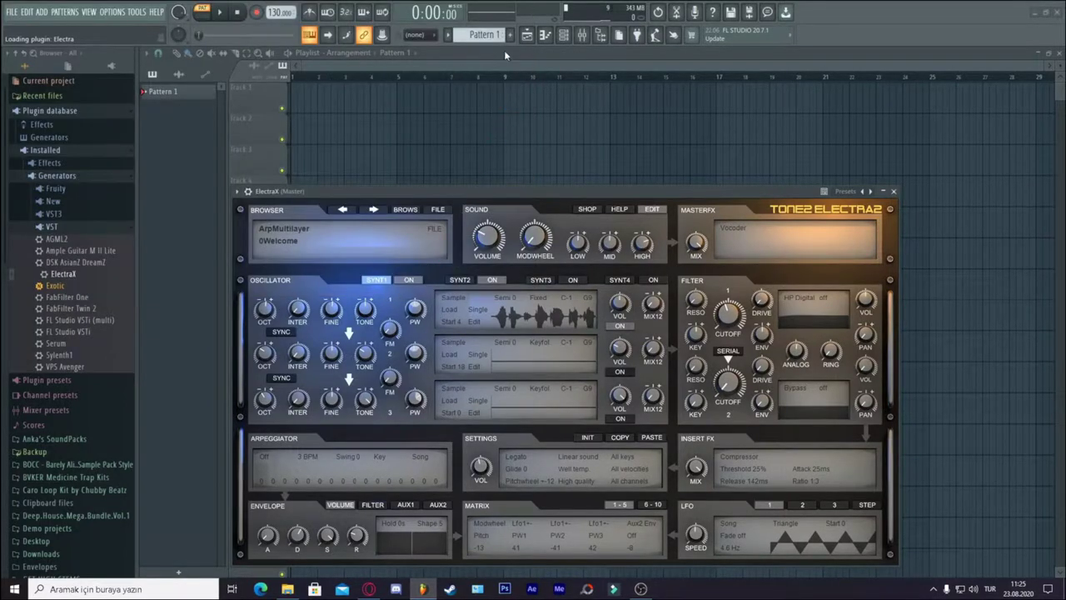
- Open the ElectraX piano roll and audition the loaded patch with a few notes around C5 to E5
click(545, 34)
key(z)
key(x)
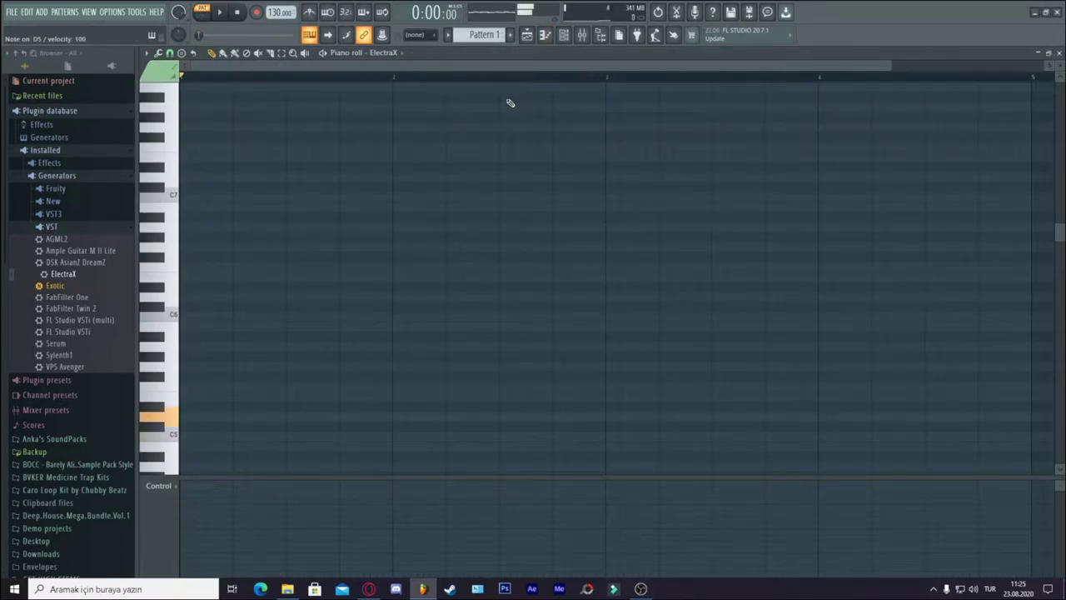
key(c)
key(c)
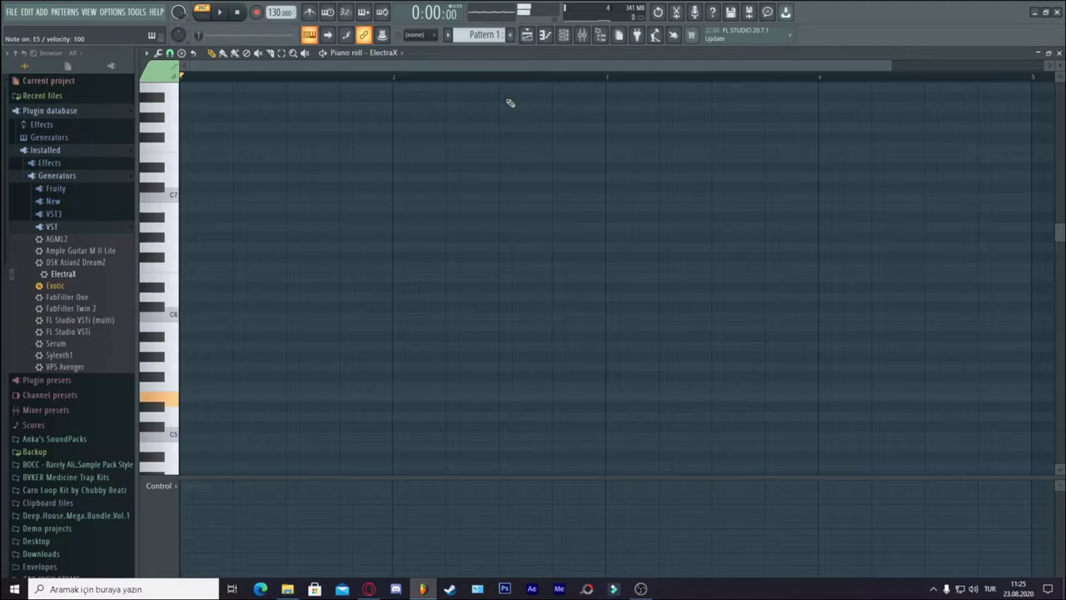
- Return to ElectraX's patch loading dialog and choose key - rug.fxp from the Onyx bank
right_click(402, 57)
click(437, 209)
click(450, 220)
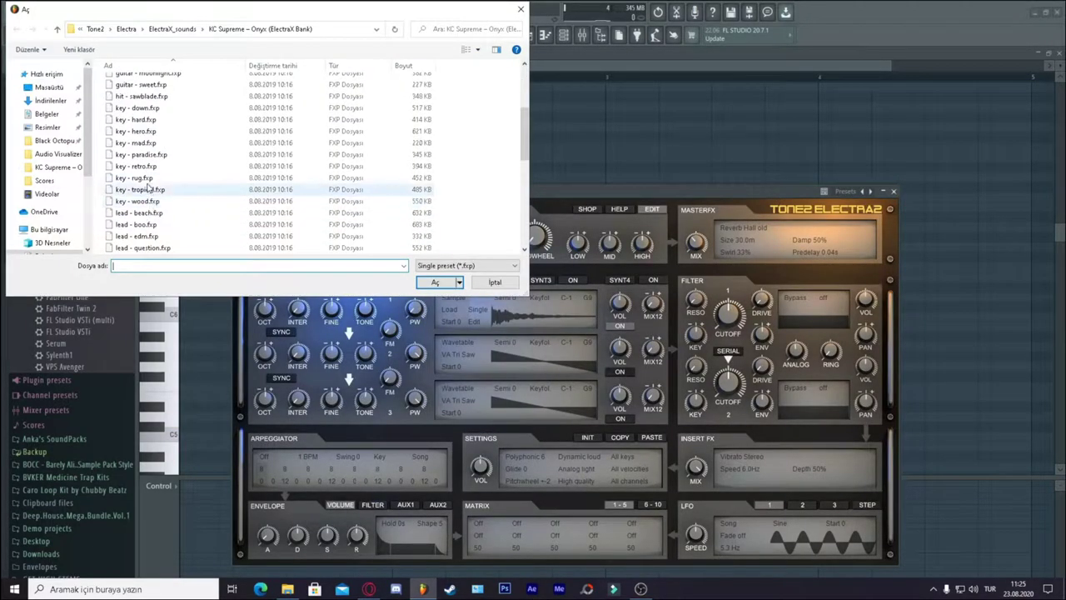
click(150, 178)
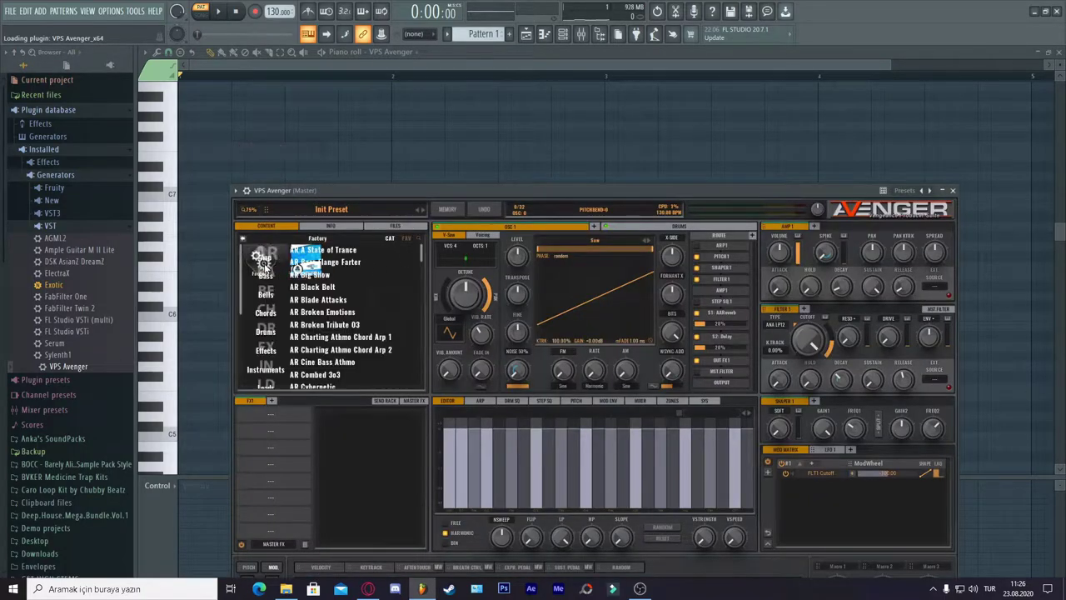
- Load the PN Avenger Piano preset from VPS Avenger's Piano & Keys category and return to the piano roll
scroll(314, 339, down, 2)
scroll(267, 355, down, 3)
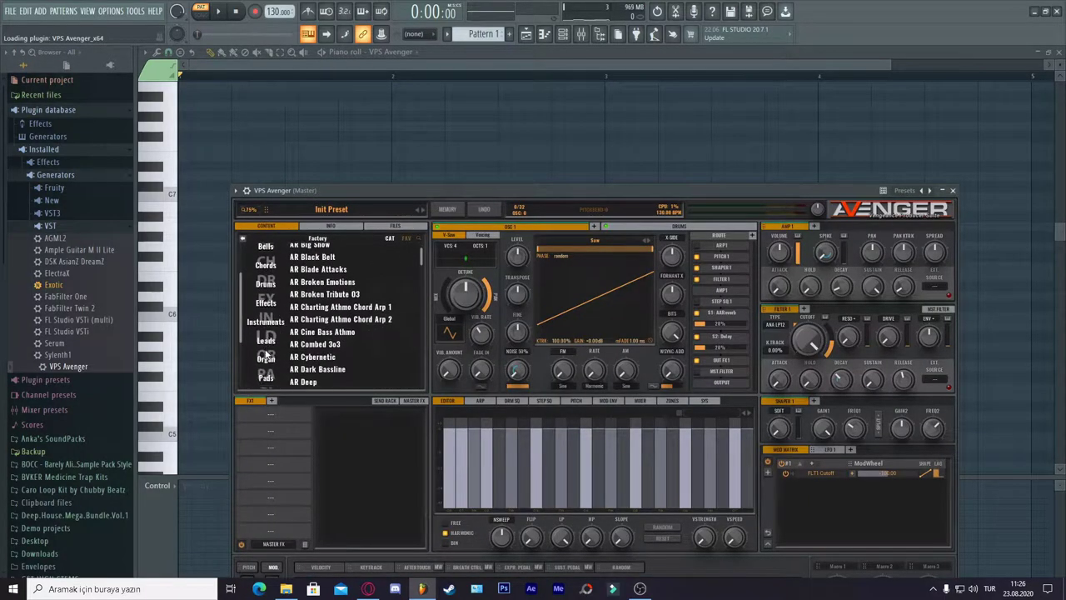
scroll(266, 355, down, 1)
click(268, 349)
scroll(321, 355, down, 6)
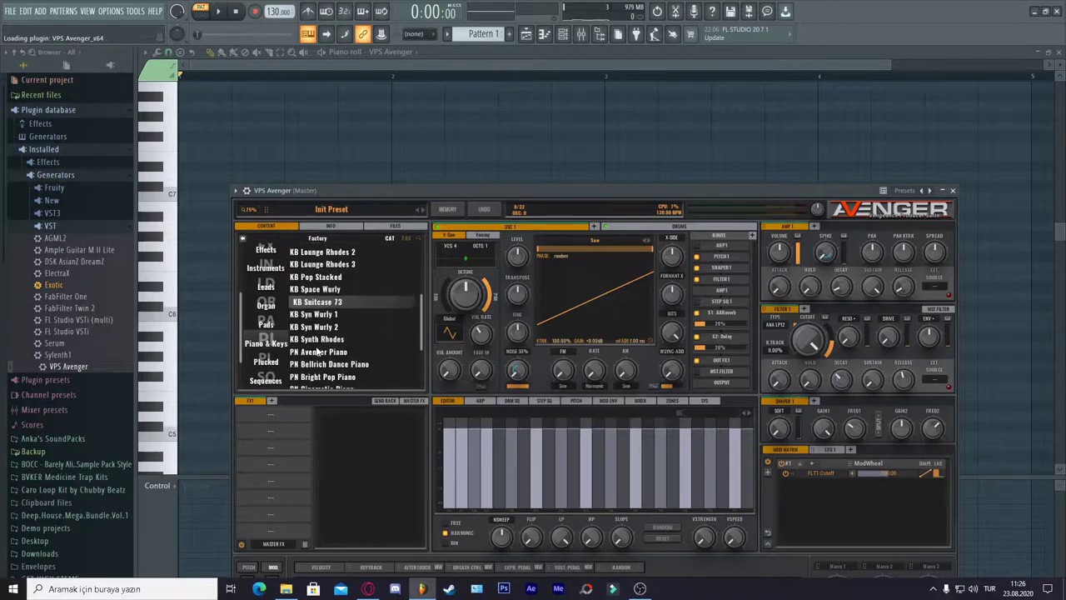
click(320, 332)
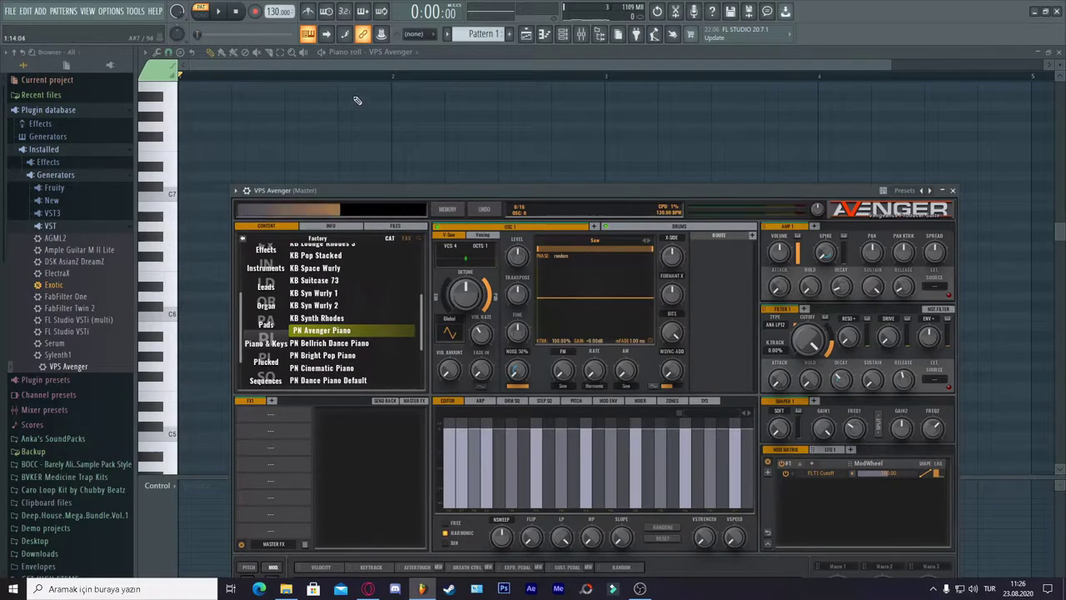
click(360, 67)
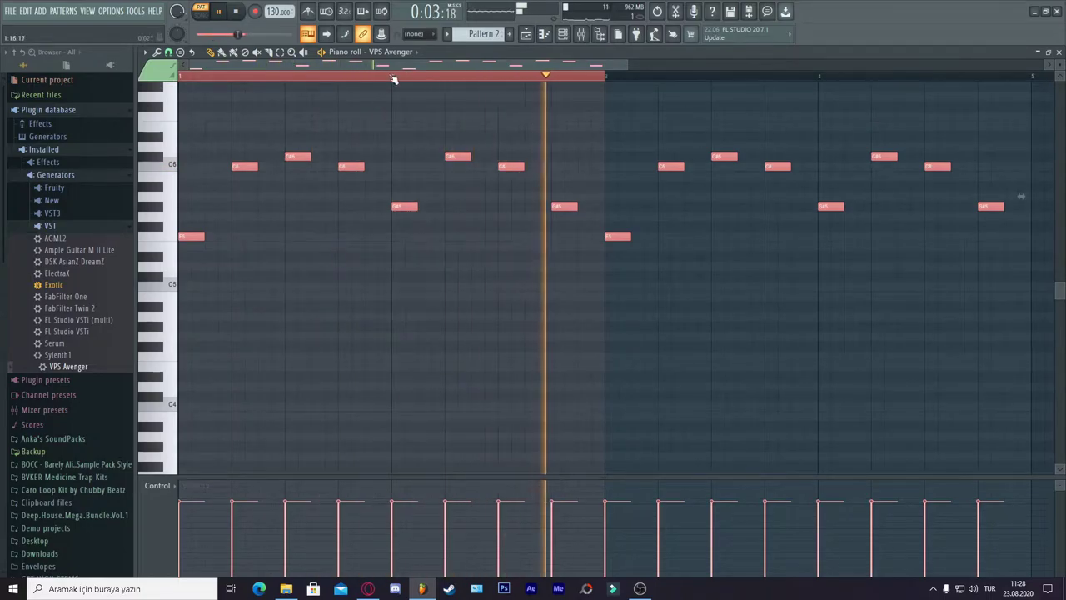
- Transpose the selected Pattern 2 melody down 14 semitones so it starts on D#4, and check it with playback
key(space)
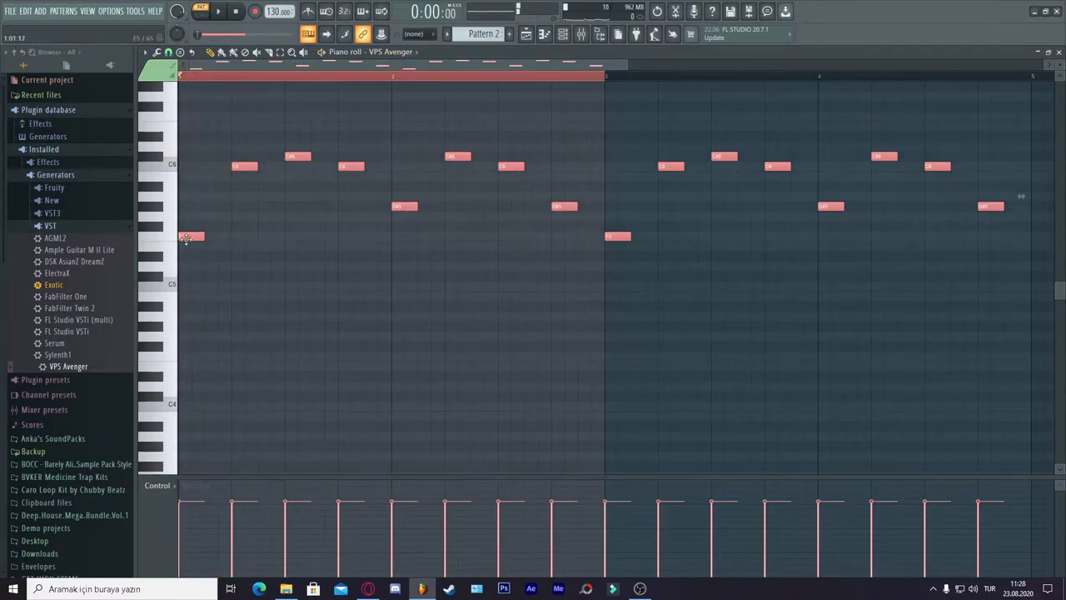
scroll(192, 241, up, 3)
key(space)
scroll(55, 392, down, 3)
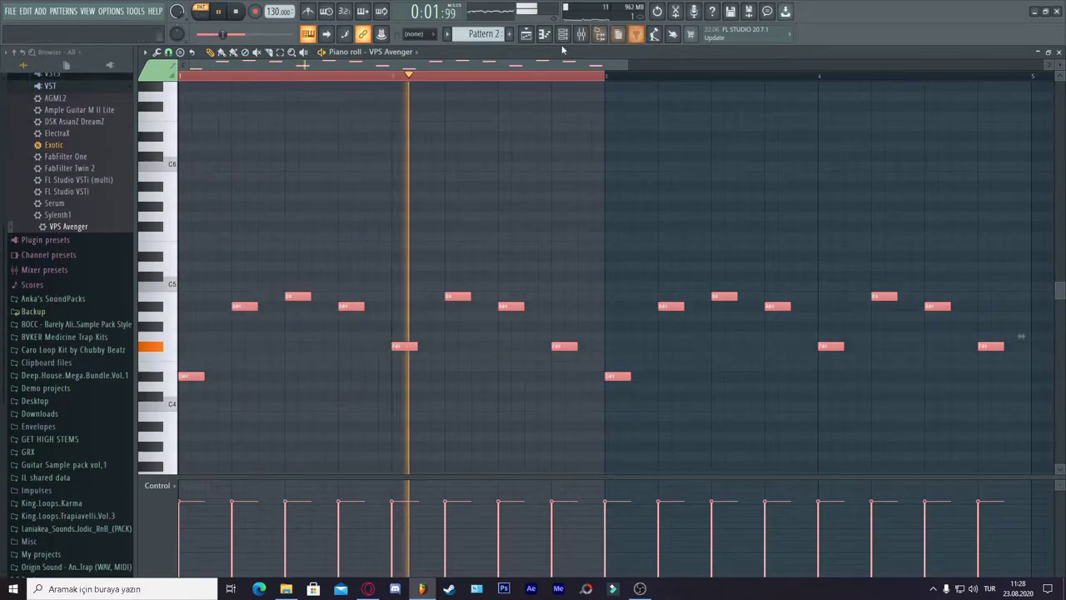
key(space)
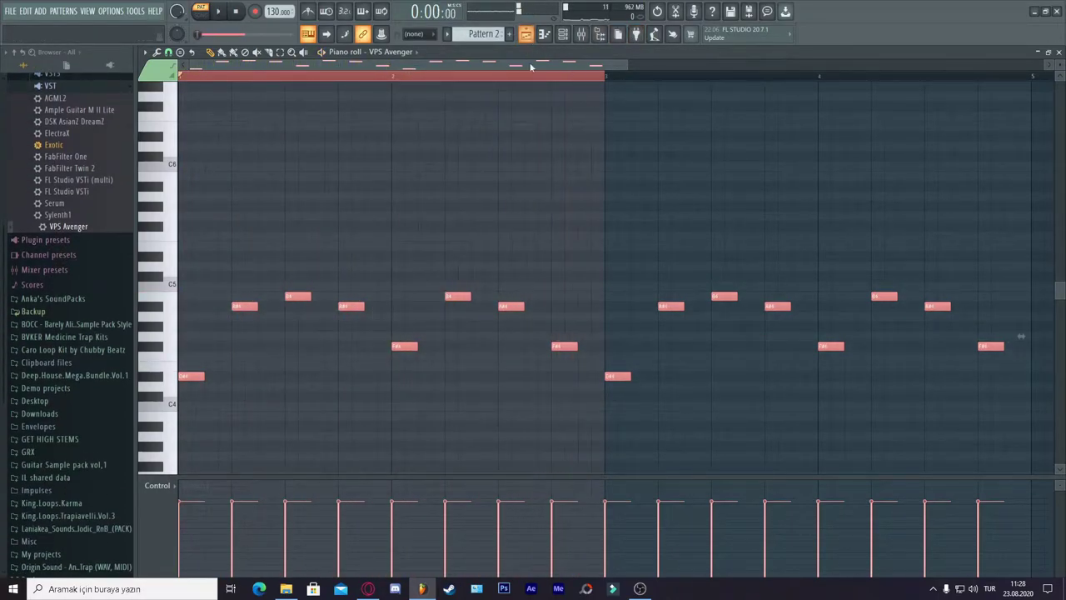
- Clear the time selection and play the whole transposed melody, removing the stray C#6 note placed during playback
click(524, 75)
key(space)
click(671, 156)
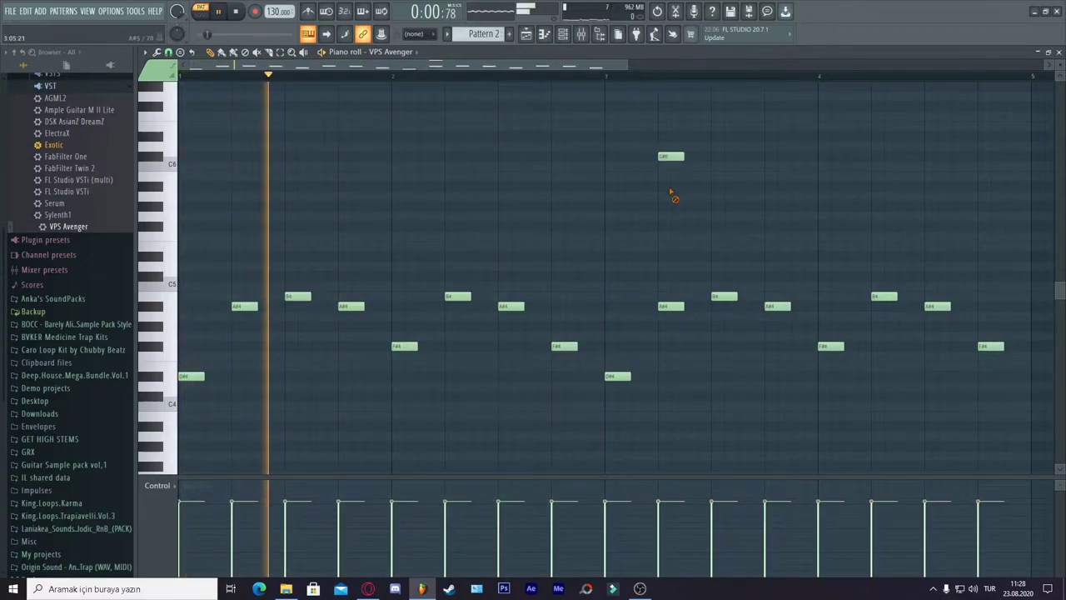
right_click(671, 156)
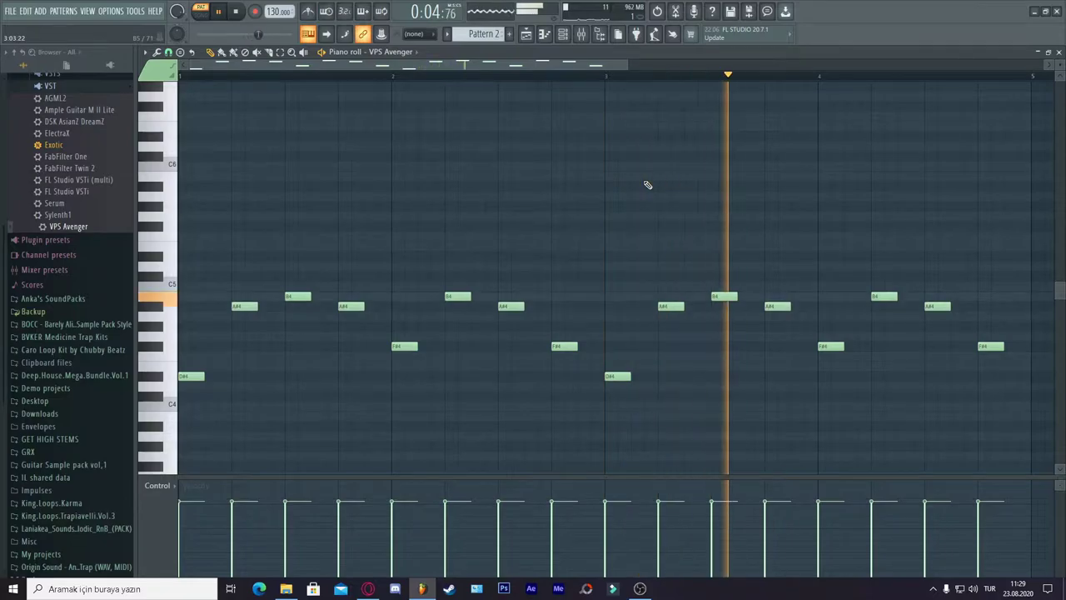
key(space)
- Place four back-to-back Pattern 2 clips on playlist Track 1 from bar 1 and play the arrangement
click(526, 34)
drag(505, 166, 137, 63)
drag(395, 130, 405, 127)
drag(434, 123, 432, 97)
click(508, 128)
drag(526, 128, 528, 95)
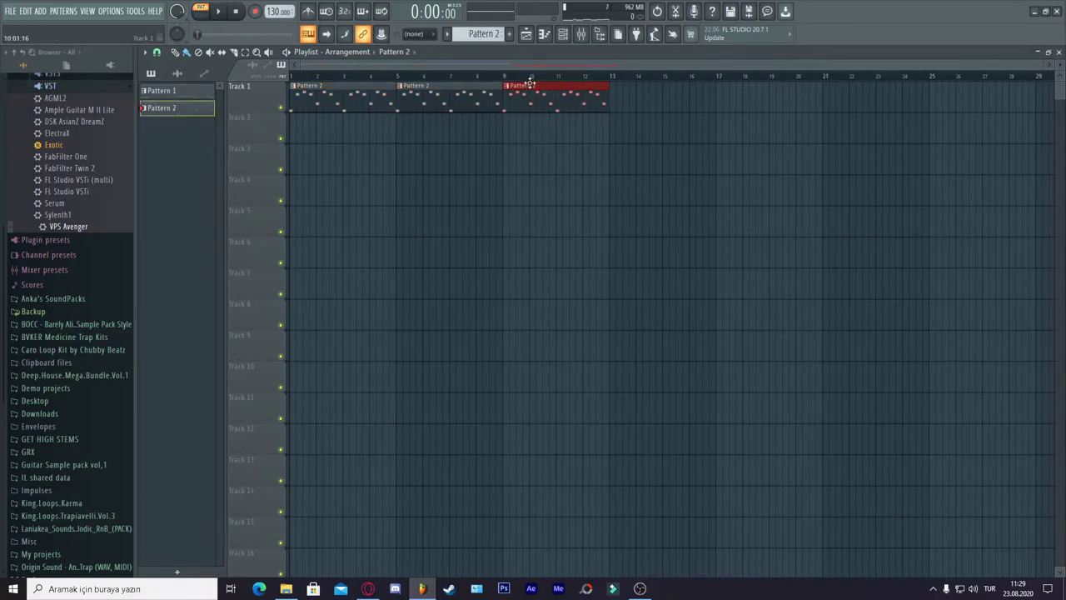
click(638, 129)
drag(638, 129, 647, 95)
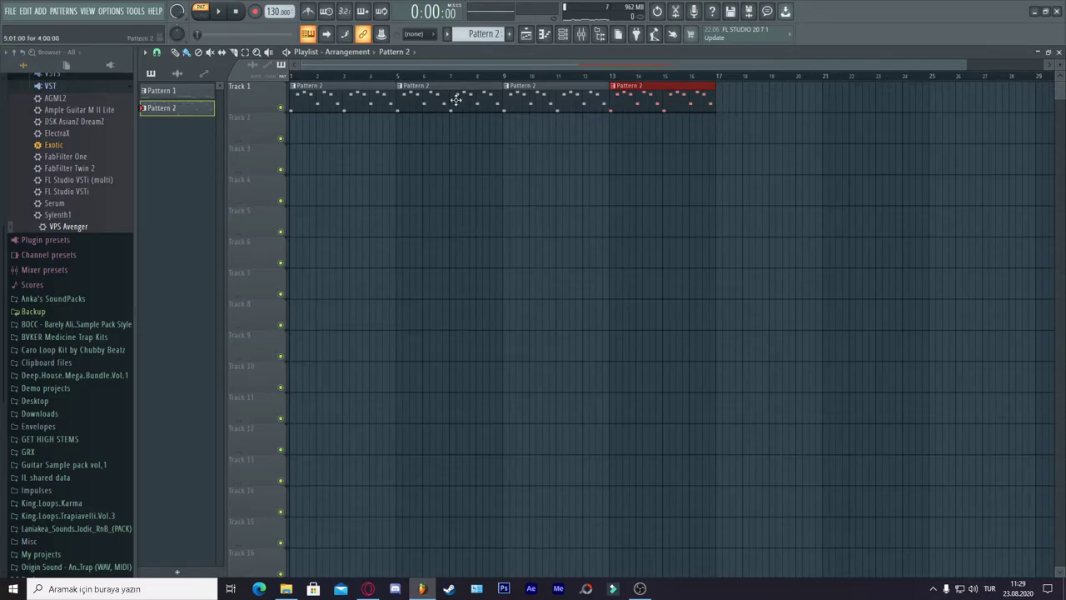
key(space)
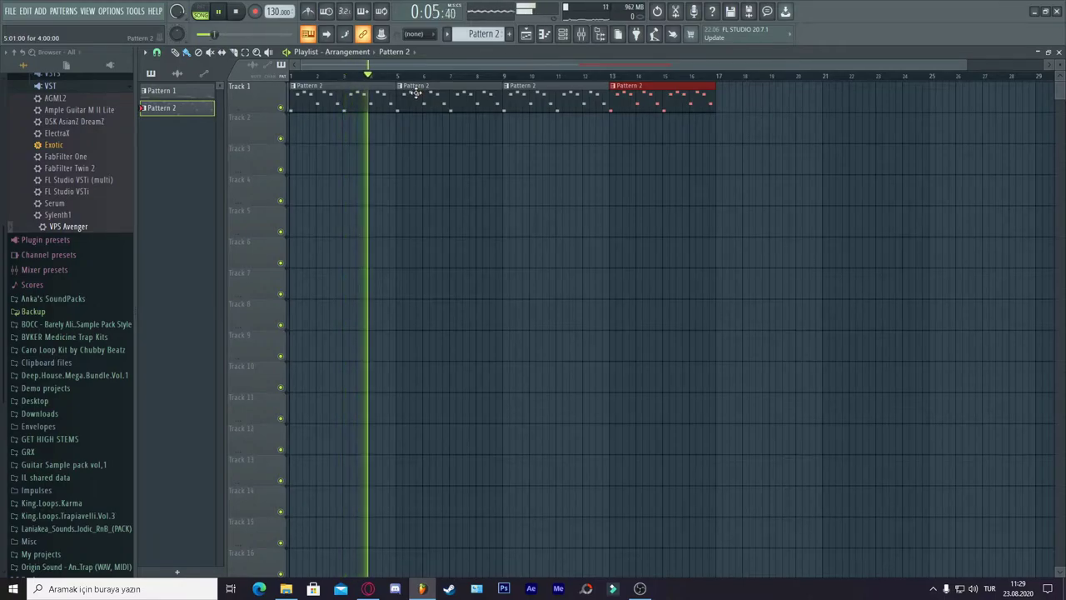
key(space)
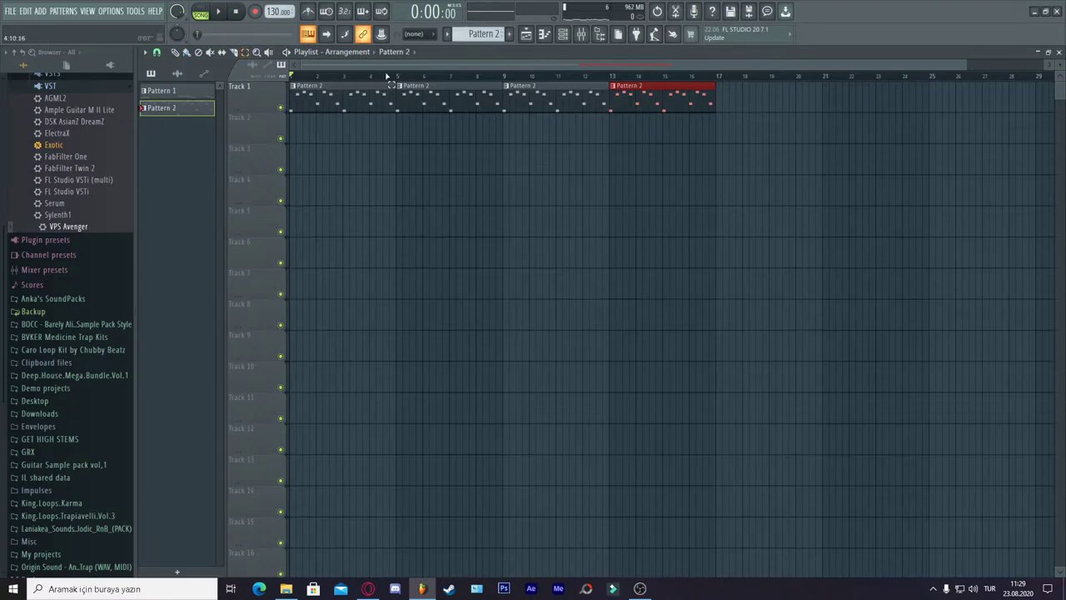
- Select the first four bars of the playlist as the time range and save the project as guitar.flp
drag(397, 78, 277, 73)
click(10, 11)
click(37, 76)
text(a)
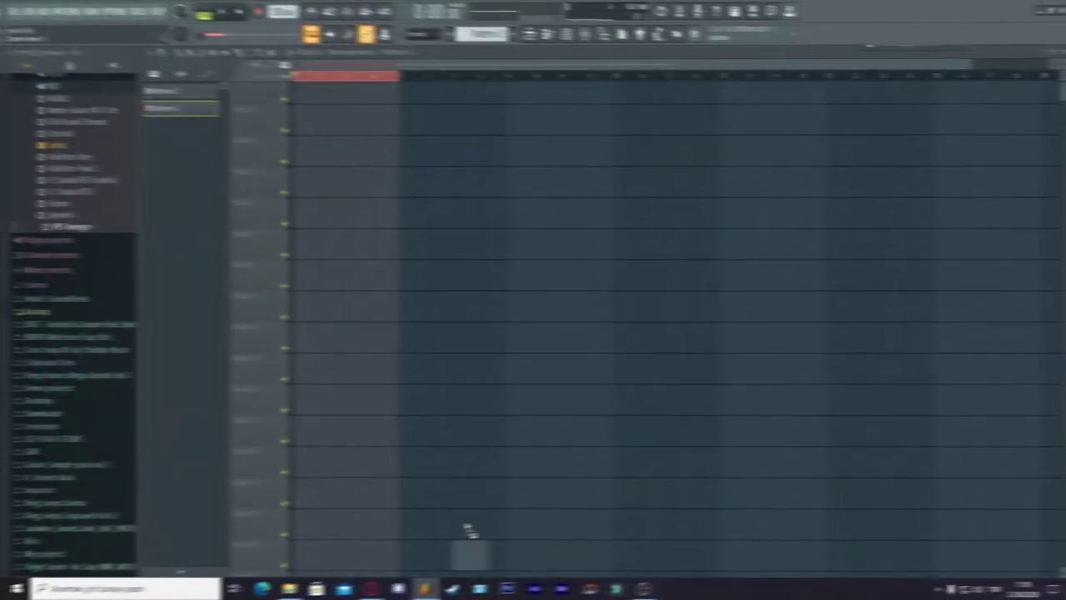
- Place the guitar audio clip on Track 2 at bar 1 and clear the four-bar time selection
drag(469, 528, 496, 364)
double_click(319, 77)
drag(559, 351, 234, 154)
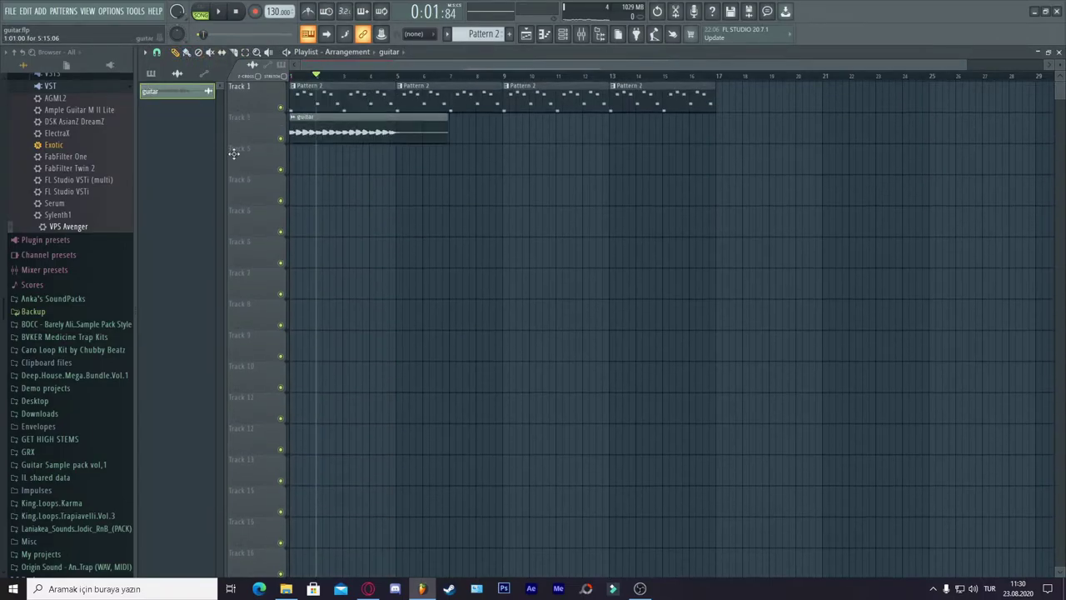
- Mute Track 1 to audition the guitar clip on its own, and open the clip's channel settings
click(283, 108)
key(space)
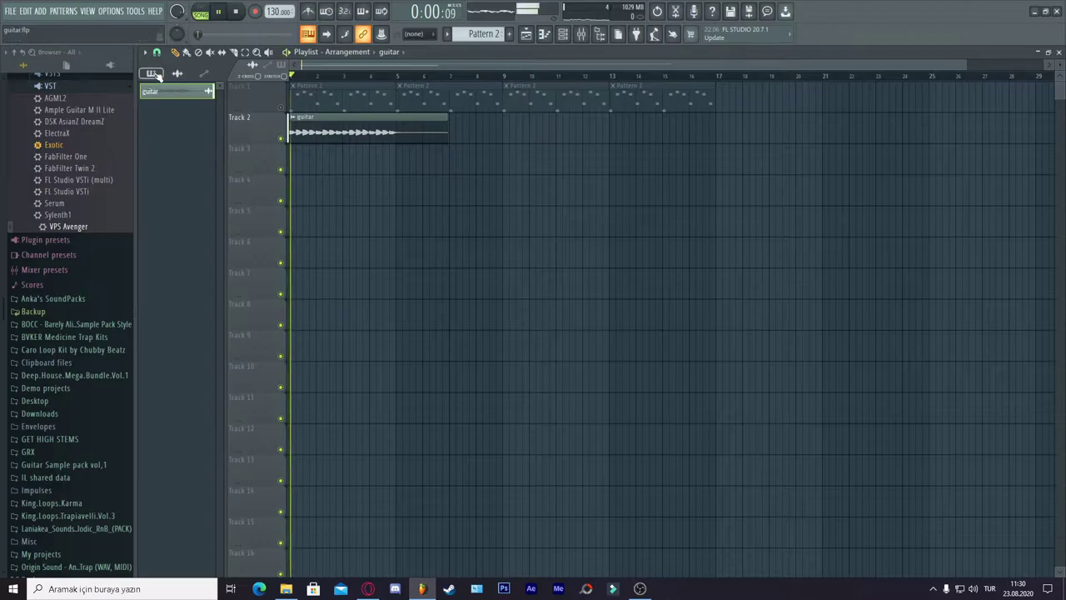
key(space)
double_click(332, 132)
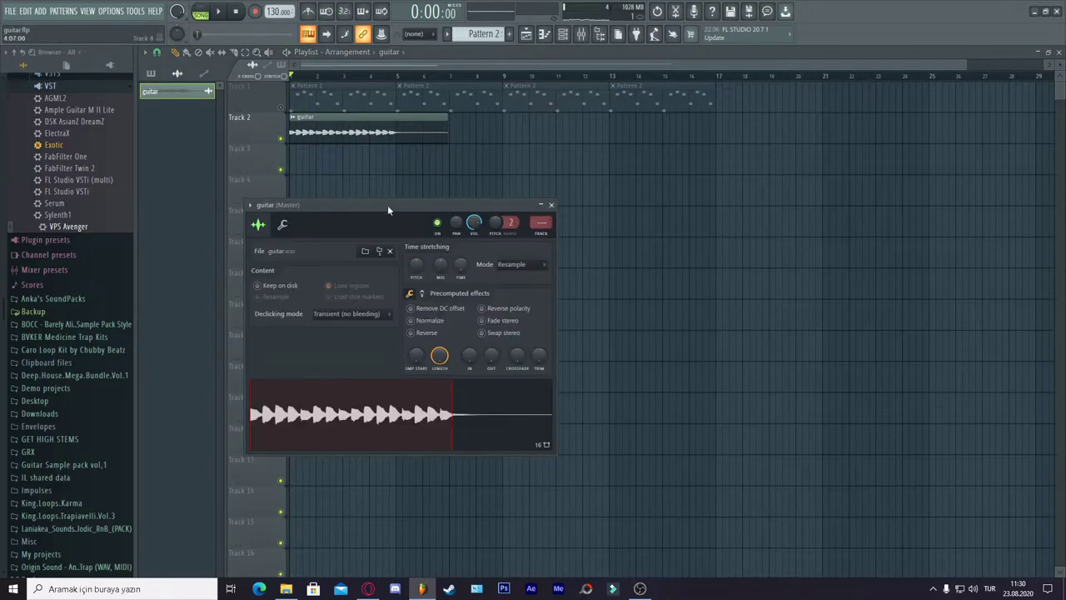
- Clone the guitar audio clip channel and turn on Reverse for the guitar #2 copy
key(Escape)
right_click(171, 96)
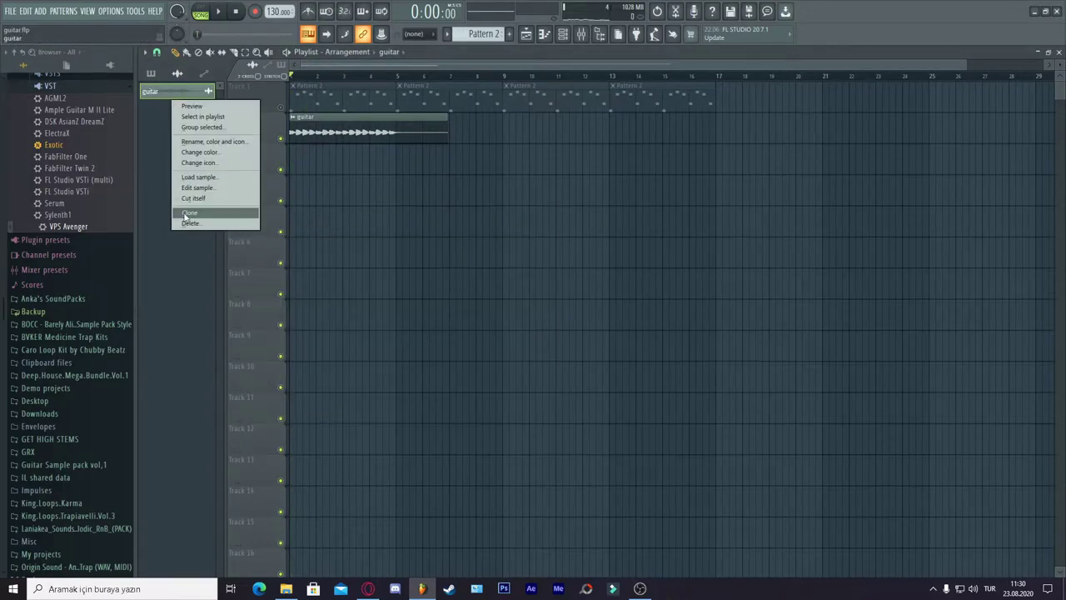
click(187, 211)
double_click(203, 110)
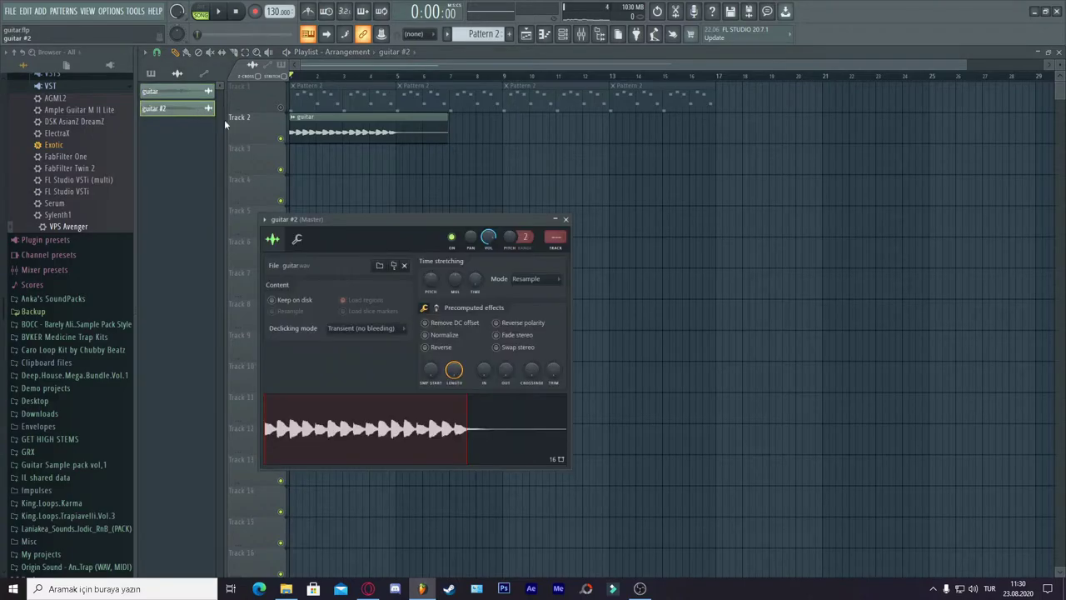
click(425, 346)
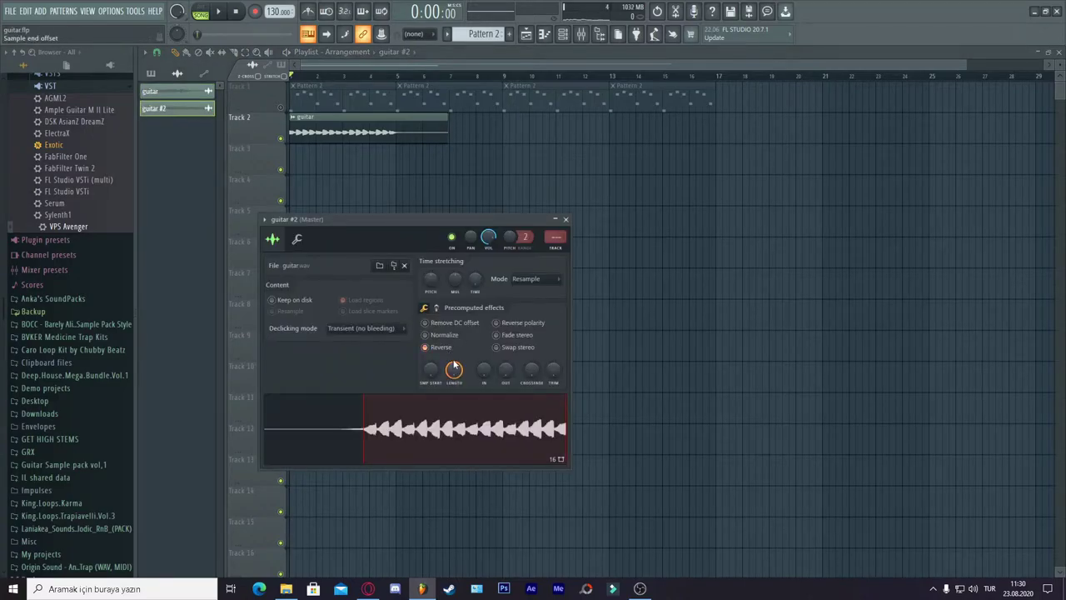
click(567, 219)
- Move the guitar clip to about bar 14, place guitar #2 on Track 3, trim its silent start, align it to bar 1 and play
click(598, 192)
drag(642, 191, 690, 125)
click(293, 148)
click(322, 147)
drag(292, 155, 327, 160)
key(space)
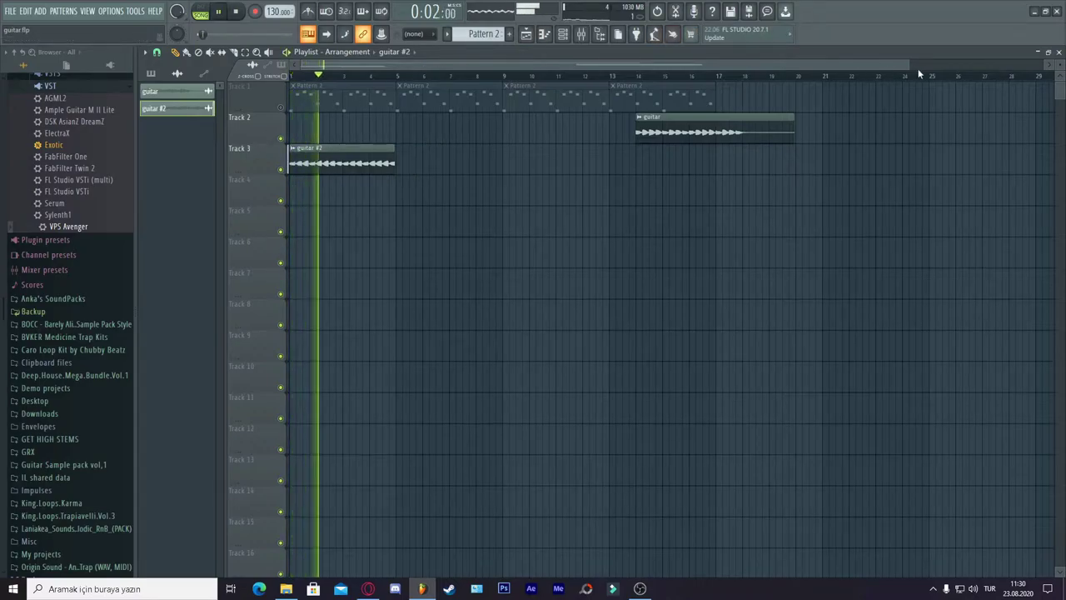
- Trim the remaining silence from the start of the guitar #2 clip, realign it to bar 1 and play it
drag(909, 65, 169, 37)
key(space)
drag(603, 157, 693, 136)
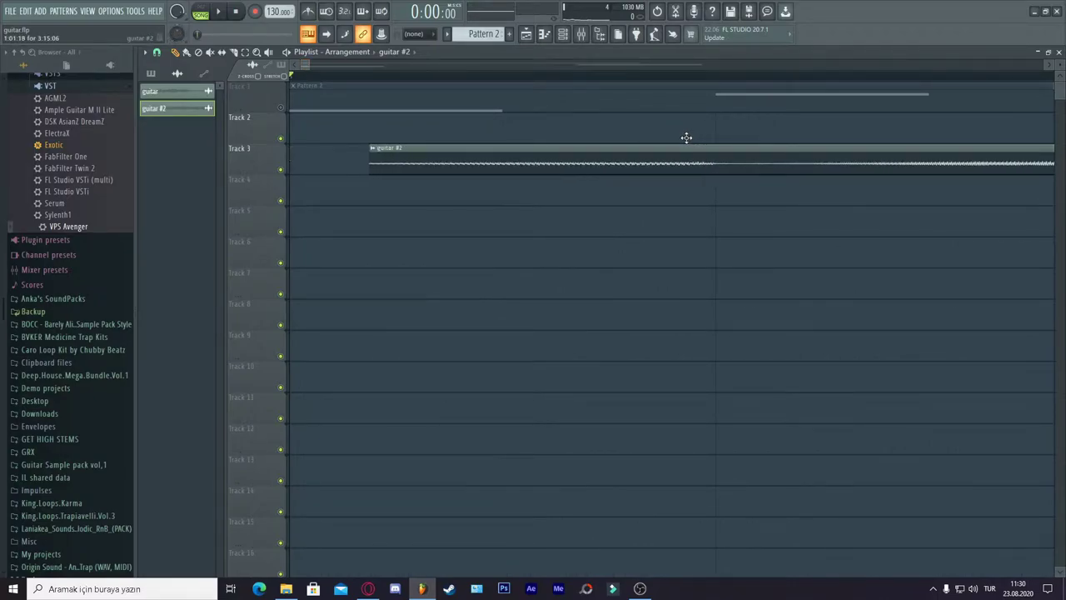
drag(374, 156, 293, 156)
key(space)
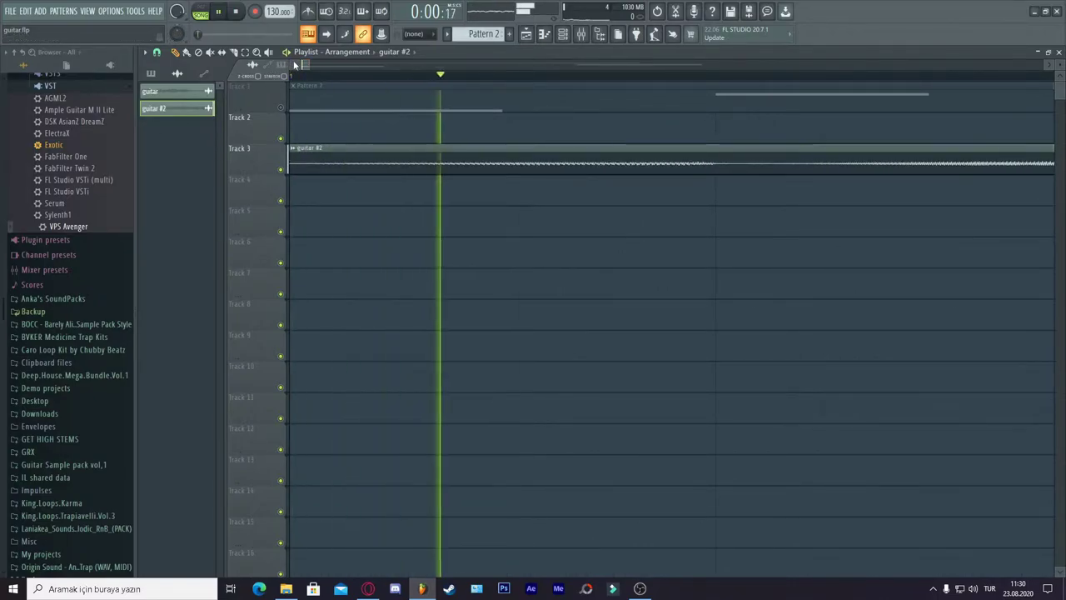
- Place a second guitar #2 clip on Track 3 at bar 5 and audition the loop
drag(370, 65, 623, 94)
click(493, 135)
drag(513, 127, 510, 169)
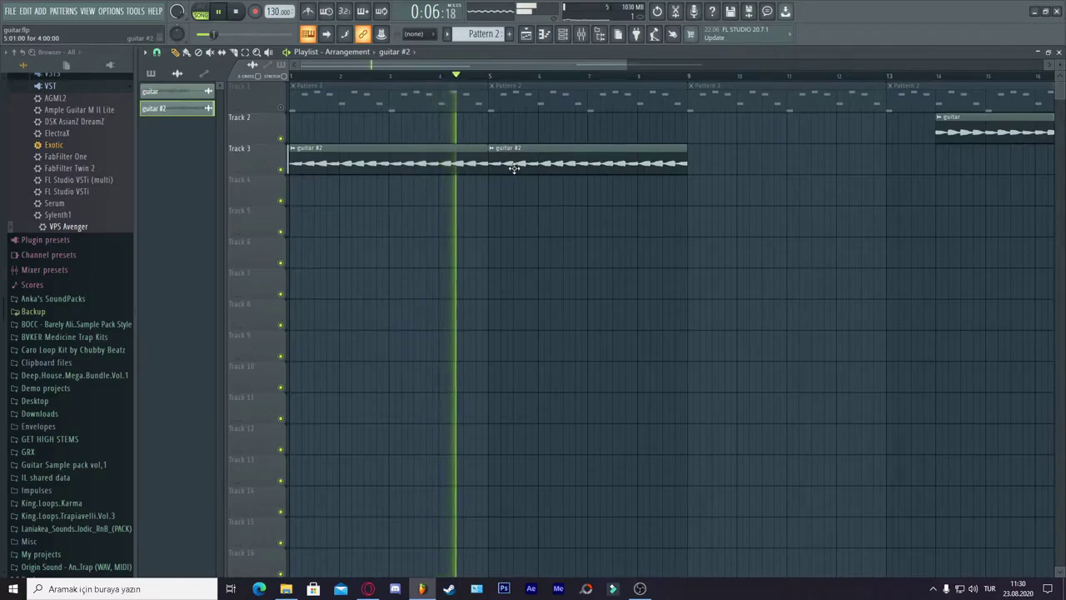
key(space)
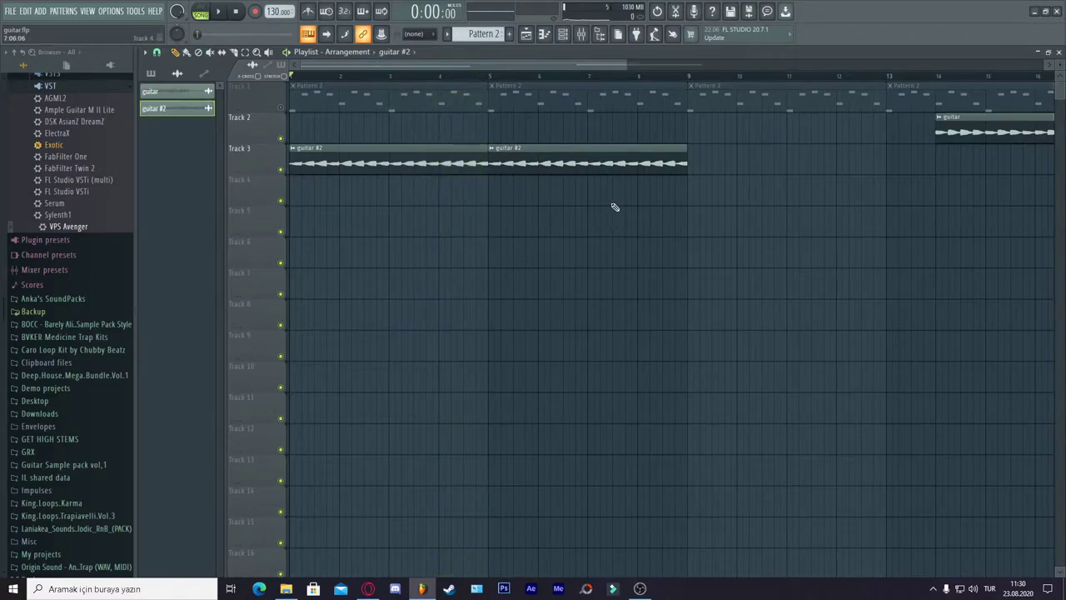
drag(540, 76, 394, 76)
drag(585, 87, 386, 122)
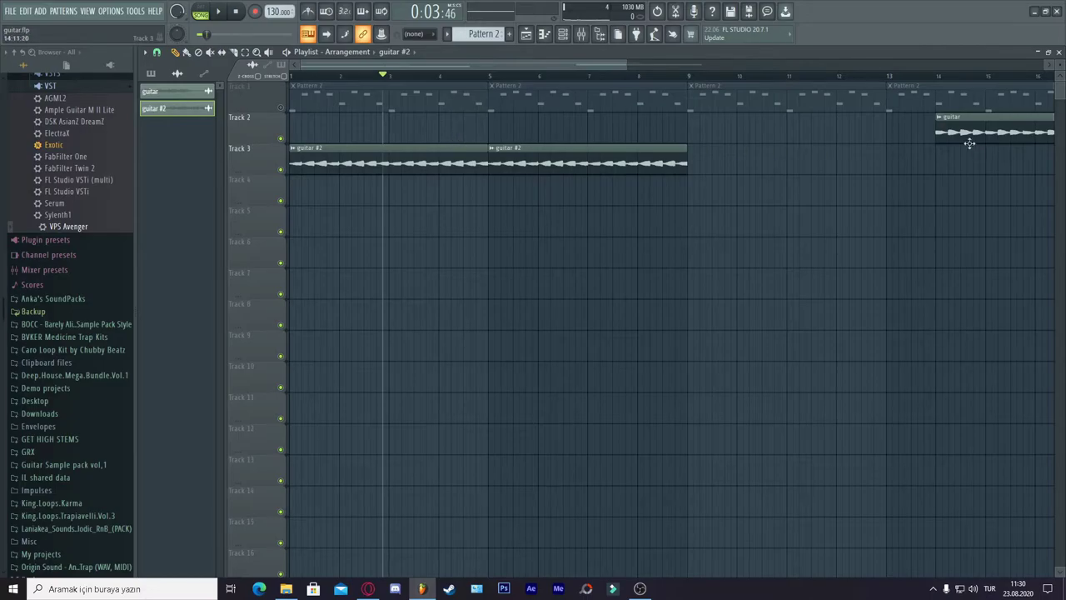
- Move the original guitar clip to bar 5 on Track 2 and reverse its sample
drag(966, 132, 541, 127)
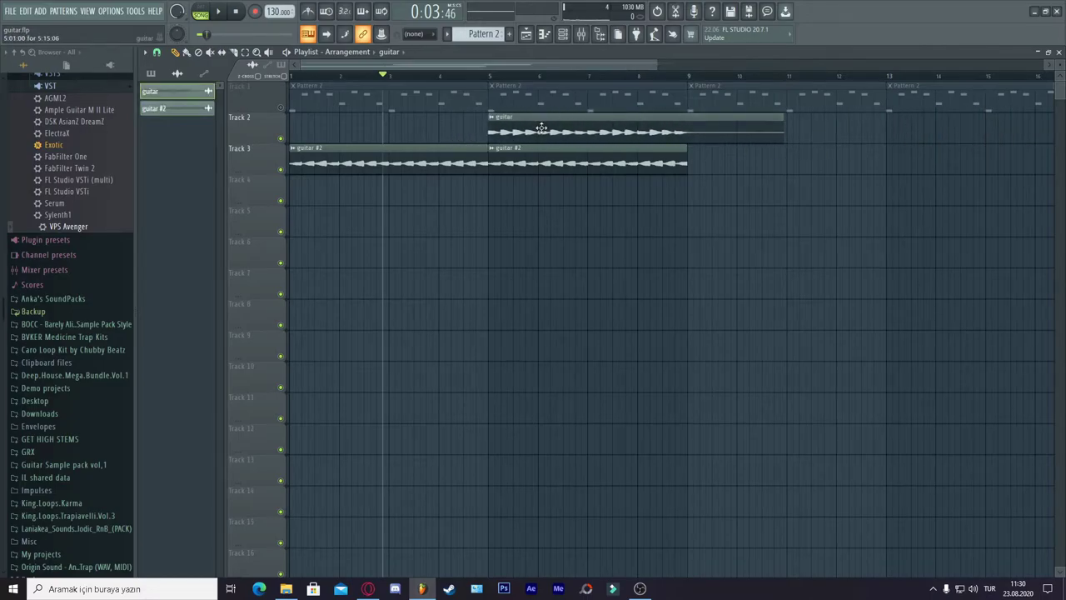
click(193, 97)
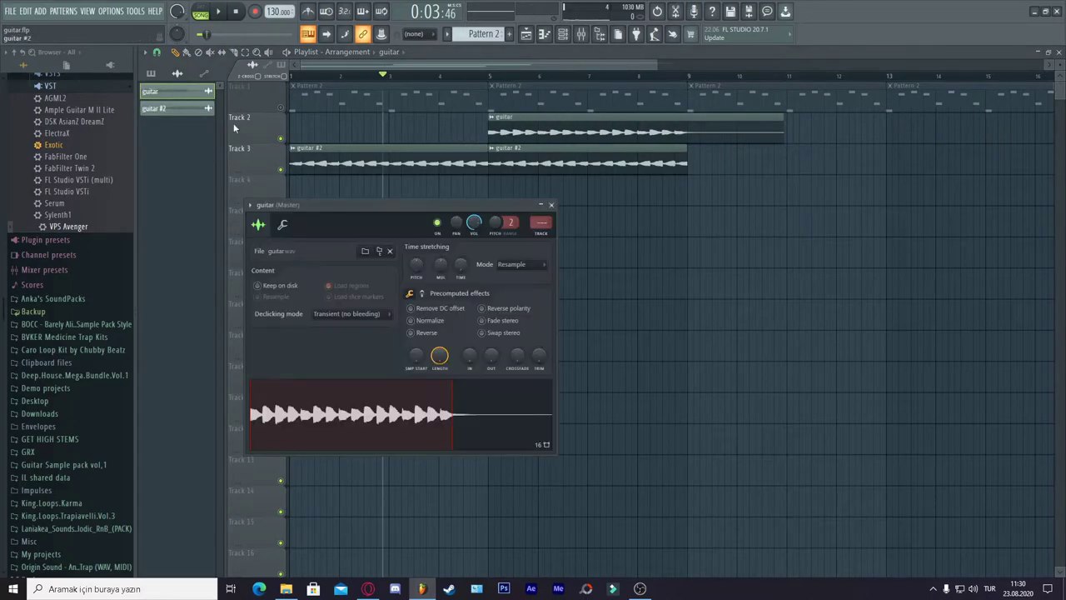
click(425, 333)
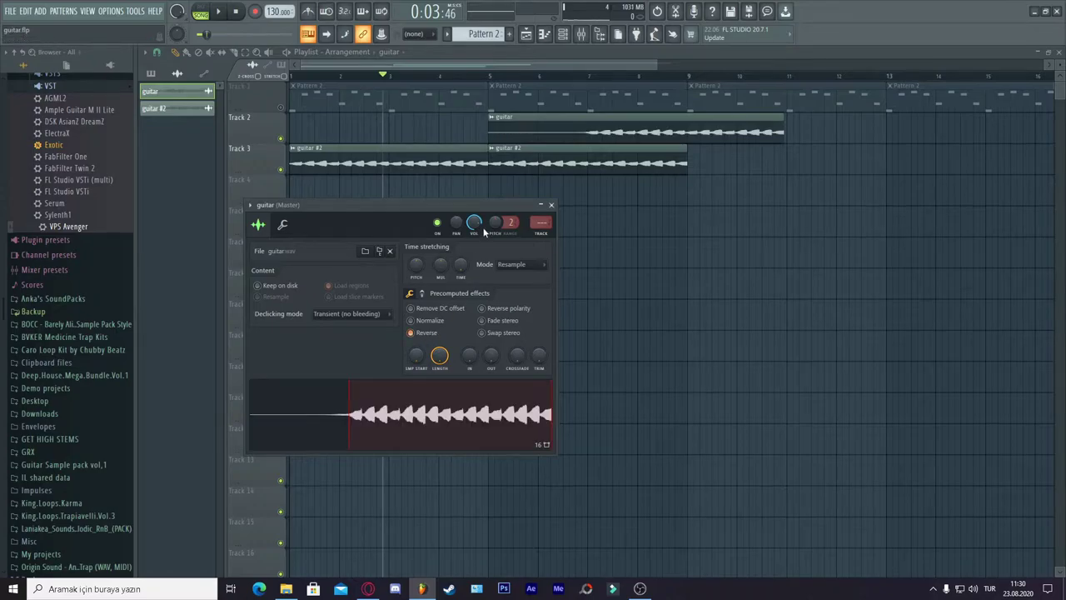
- Trim the silence from the start of the reversed guitar clip, align it to bar 5, and delete the second guitar #2 clip
drag(487, 130, 530, 125)
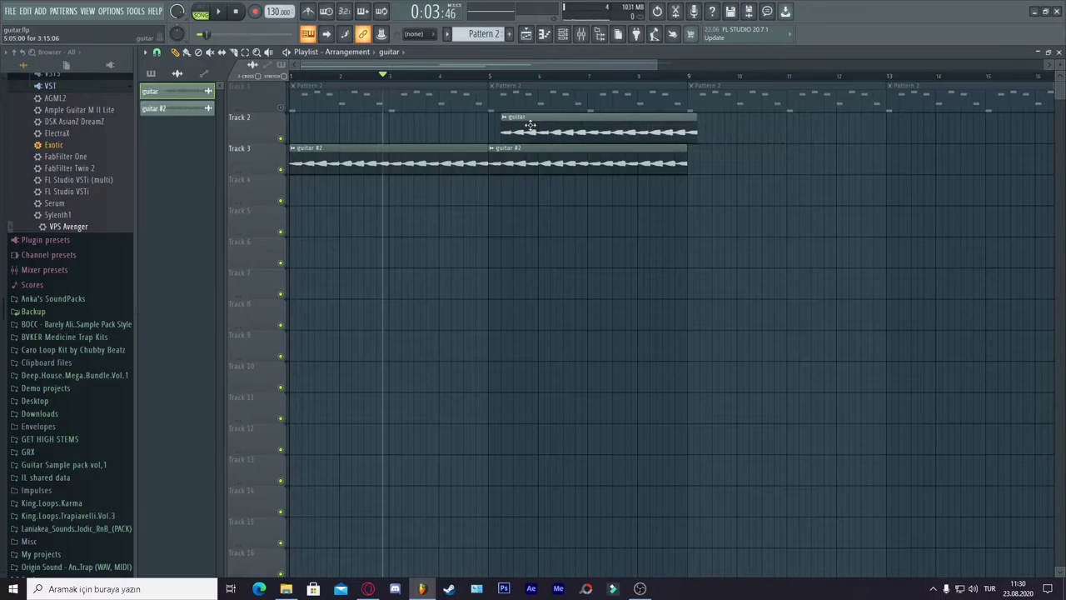
right_click(551, 170)
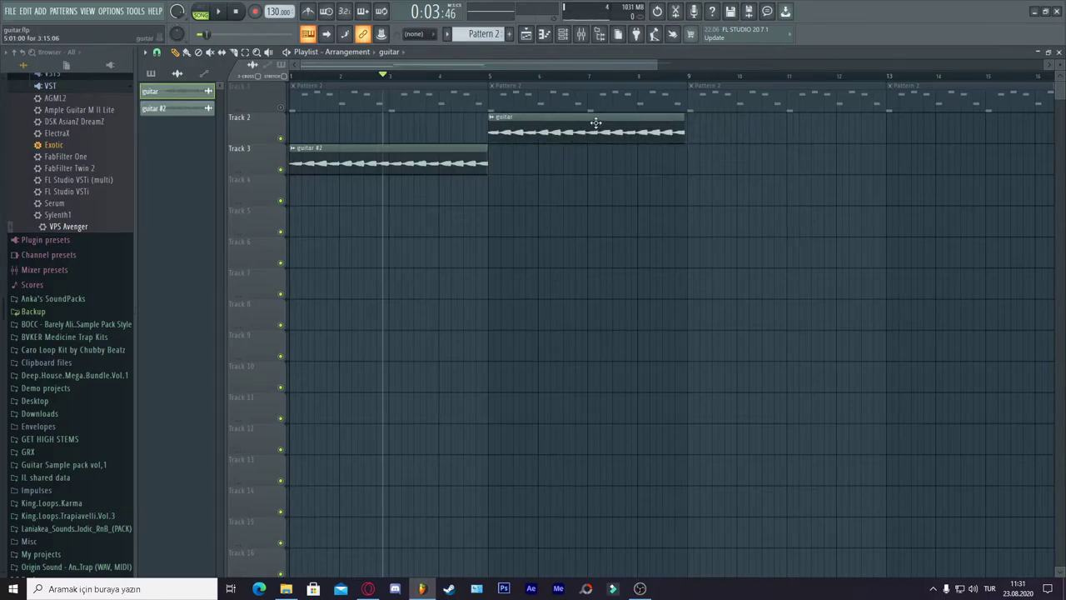
drag(656, 64, 400, 62)
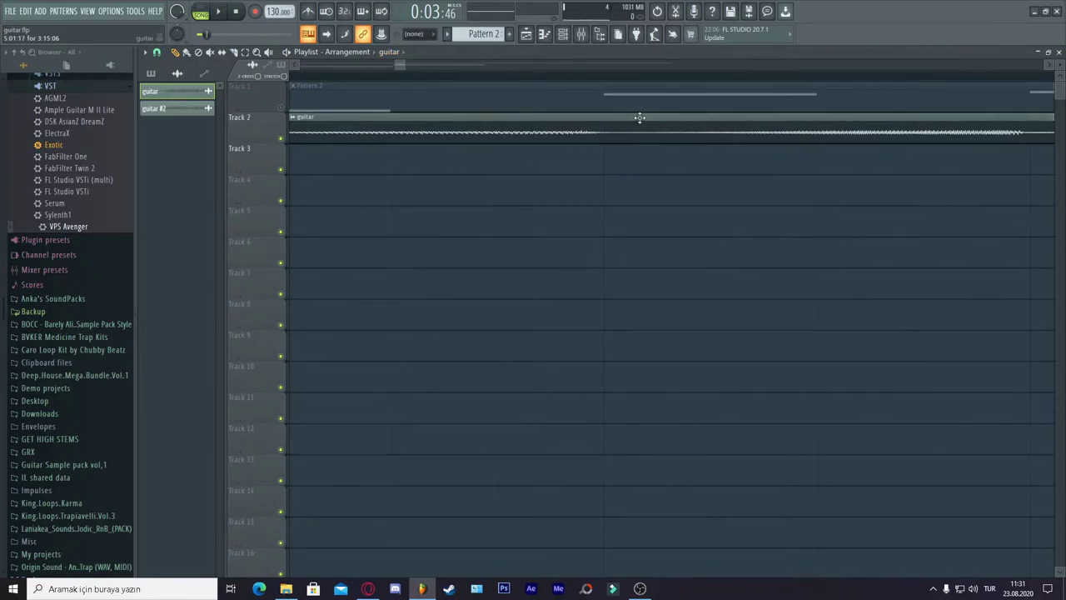
drag(399, 64, 408, 64)
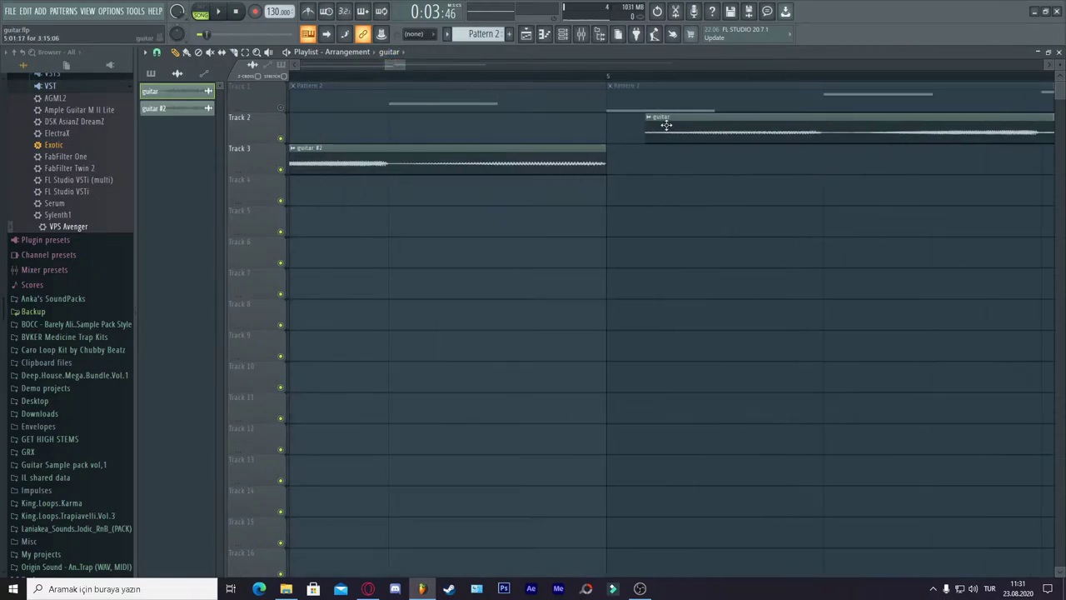
drag(646, 127, 603, 119)
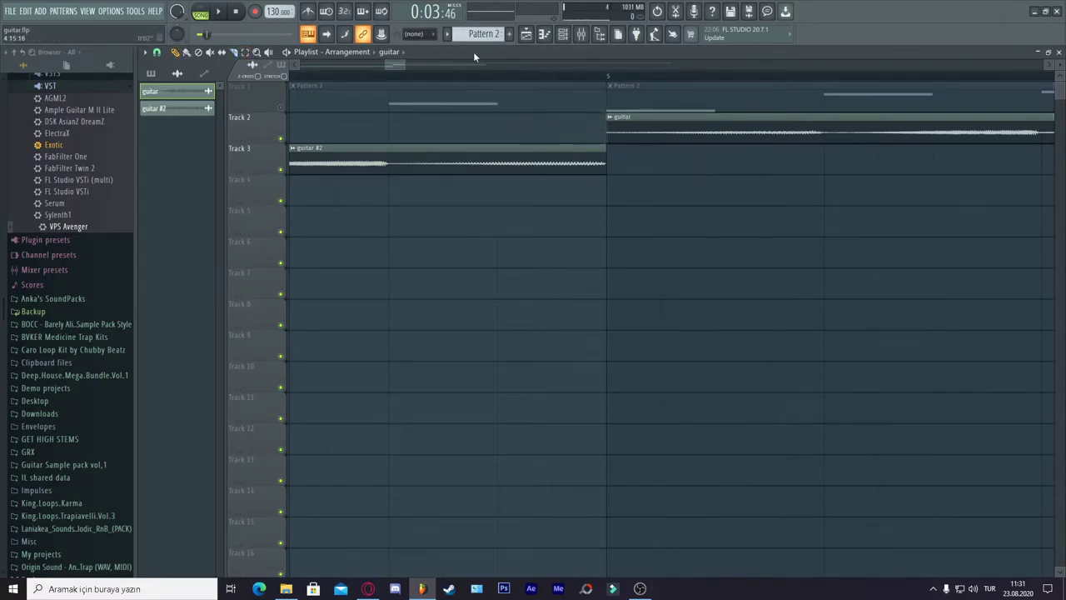
- Move the guitar clip to Track 3 directly after guitar #2 and play the transition from just before bar 5
drag(403, 63, 525, 65)
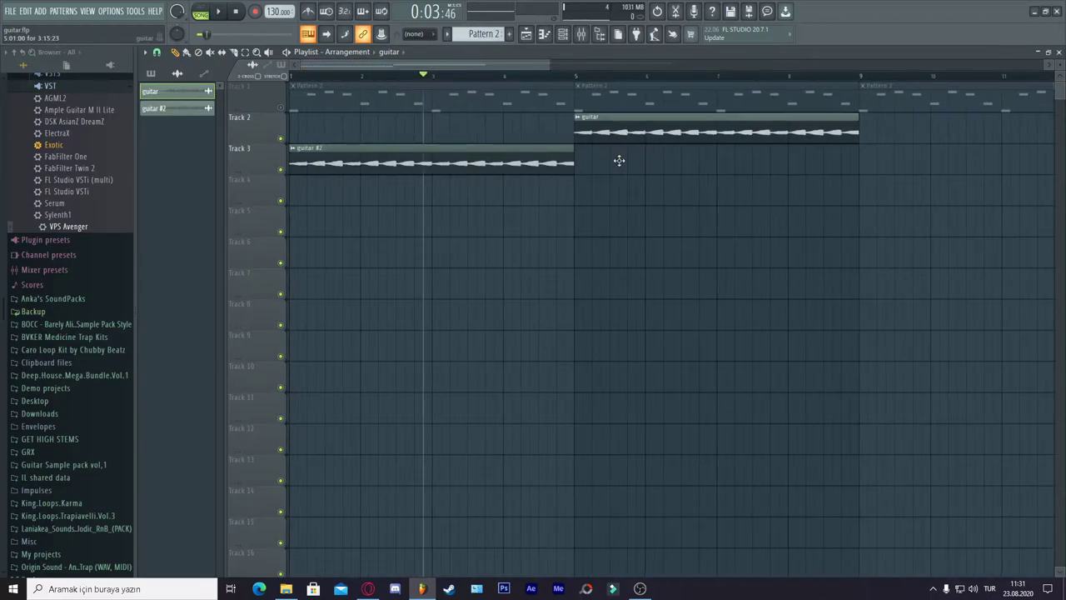
drag(619, 160, 620, 167)
key(space)
click(545, 75)
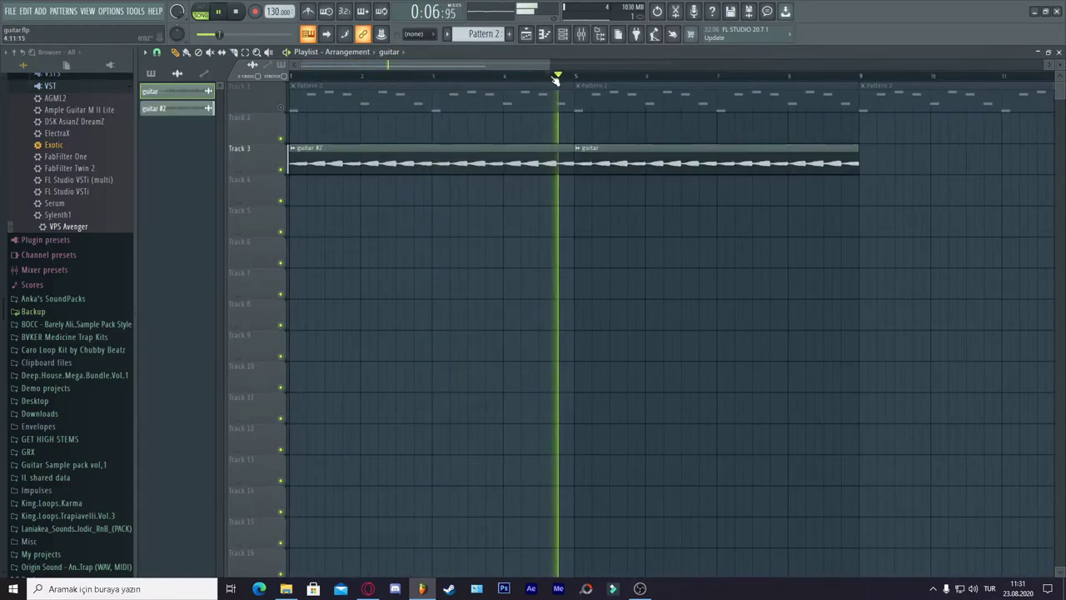
key(space)
- Set the guitar clip's time stretching mode to Auto and lower its pitch shift while comparing it in playback
double_click(670, 149)
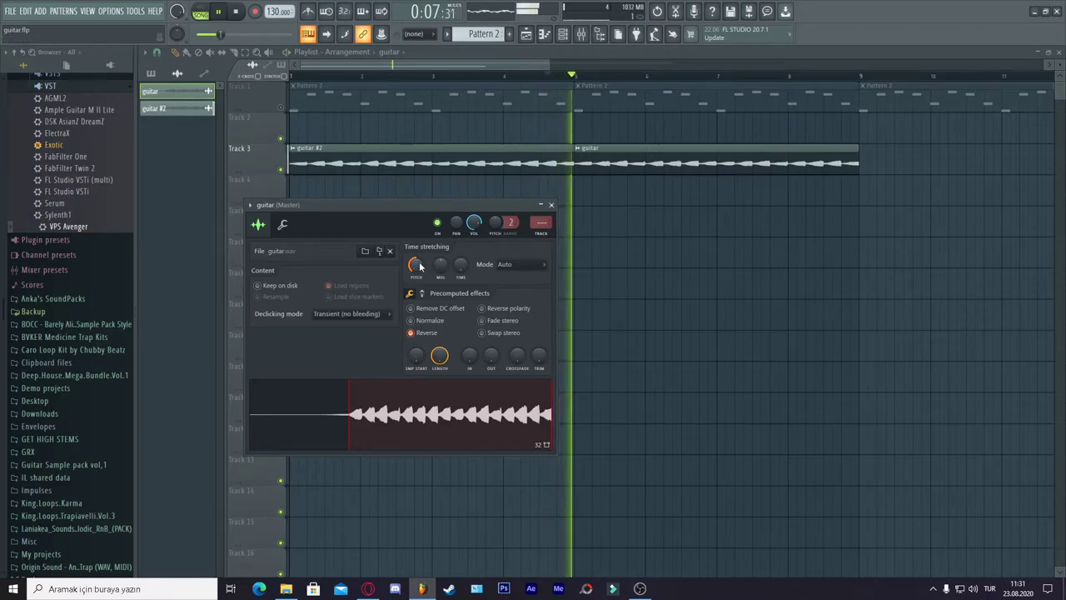
key(space)
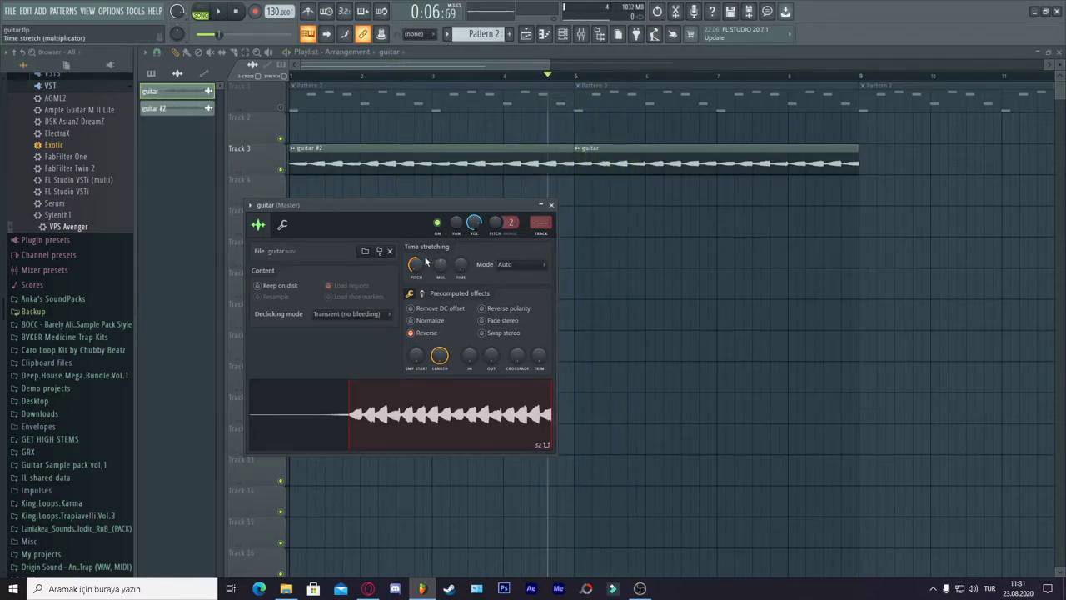
key(space)
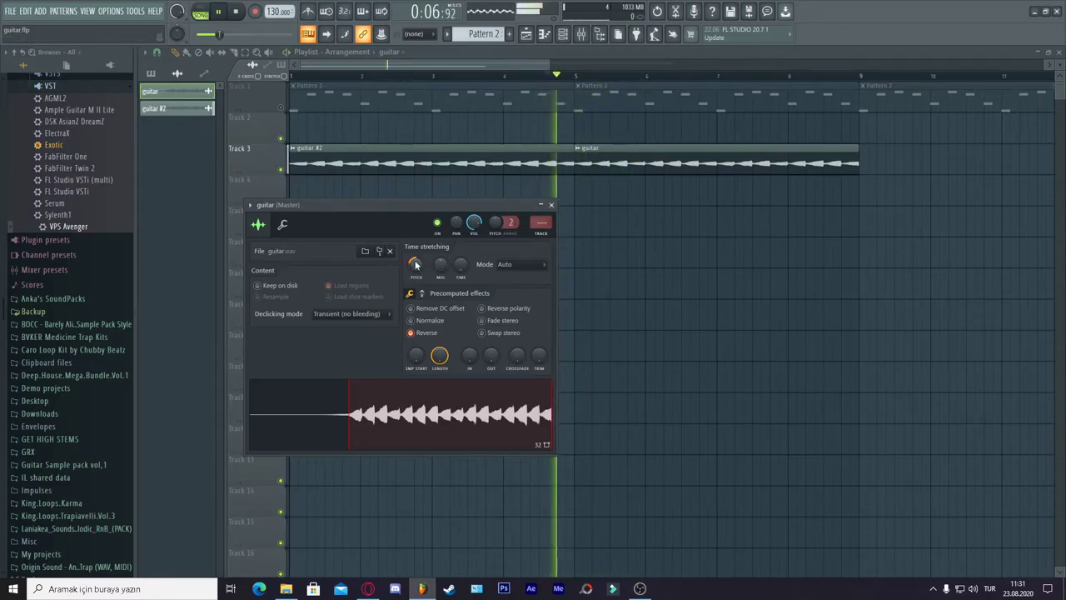
key(space)
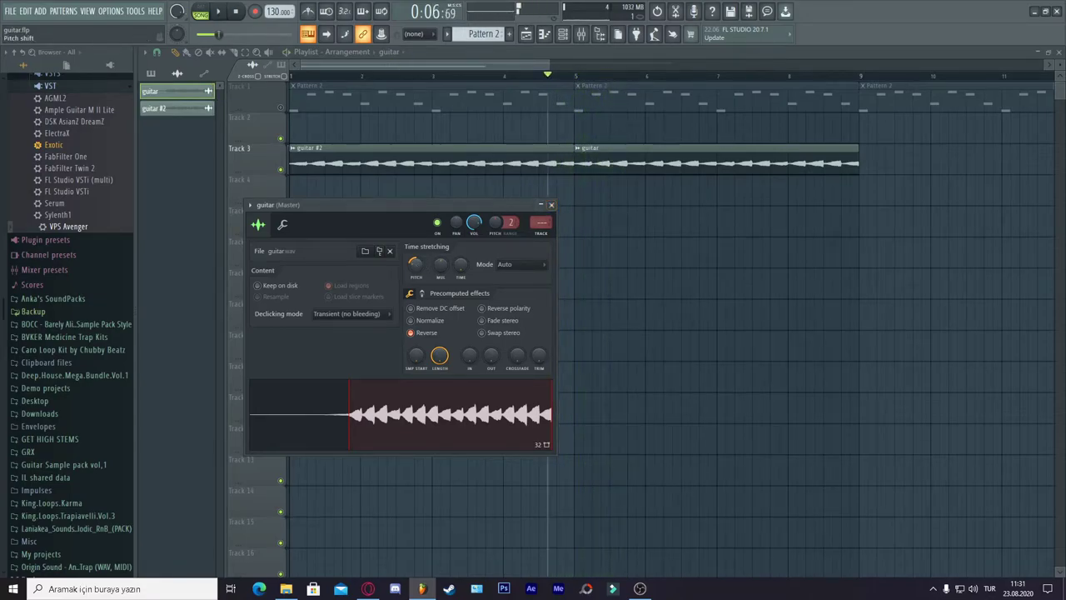
key(space)
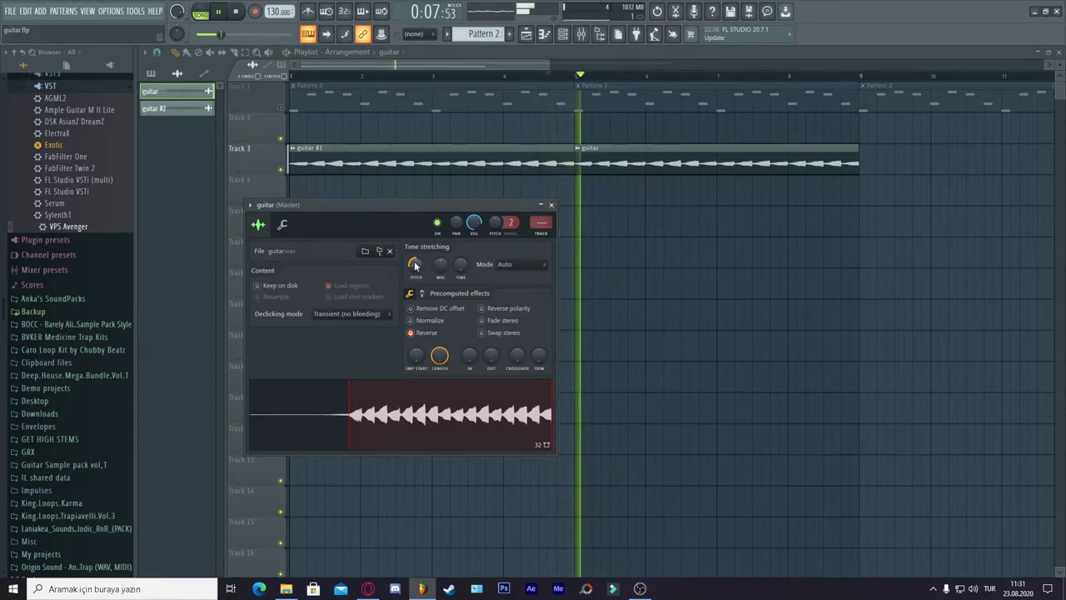
- Swap the order of the two clips on Track 4, with guitar at bar 1 and guitar #2 at bar 5, and play
click(552, 205)
key(space)
drag(621, 163, 138, 172)
drag(401, 151, 669, 200)
key(space)
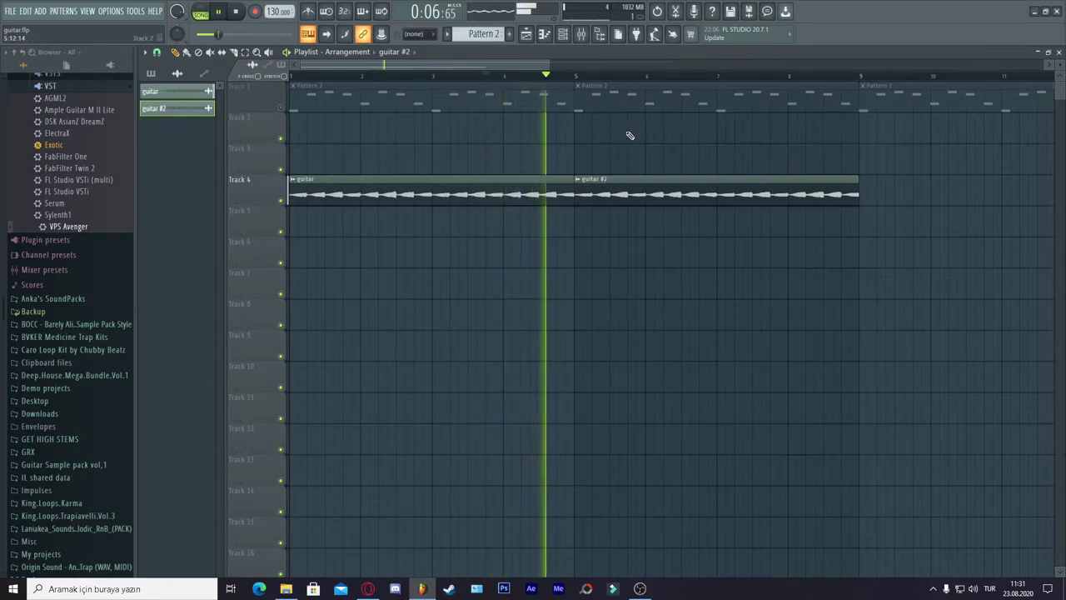
- Add two more guitar #2 clips on Track 4 at bars 9 and 13 and stop playback
drag(549, 60, 733, 86)
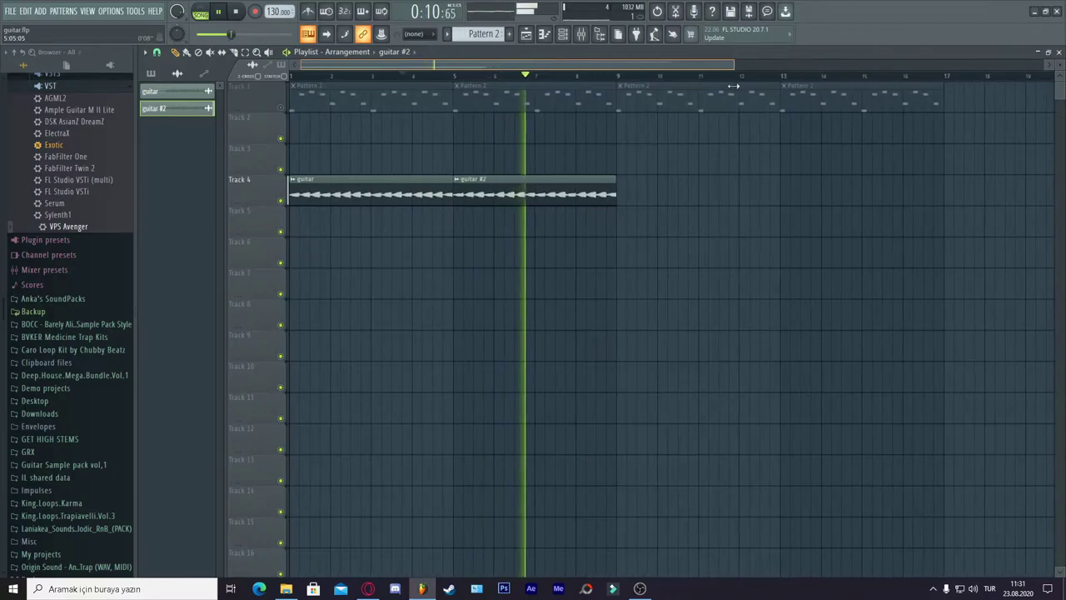
drag(646, 155, 629, 202)
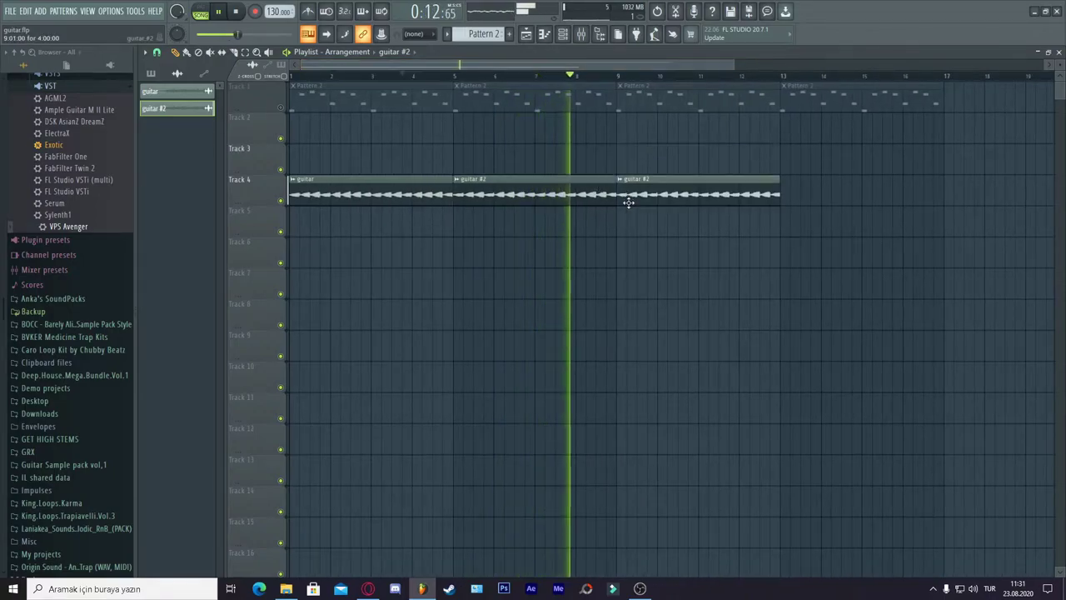
drag(783, 154, 798, 194)
key(space)
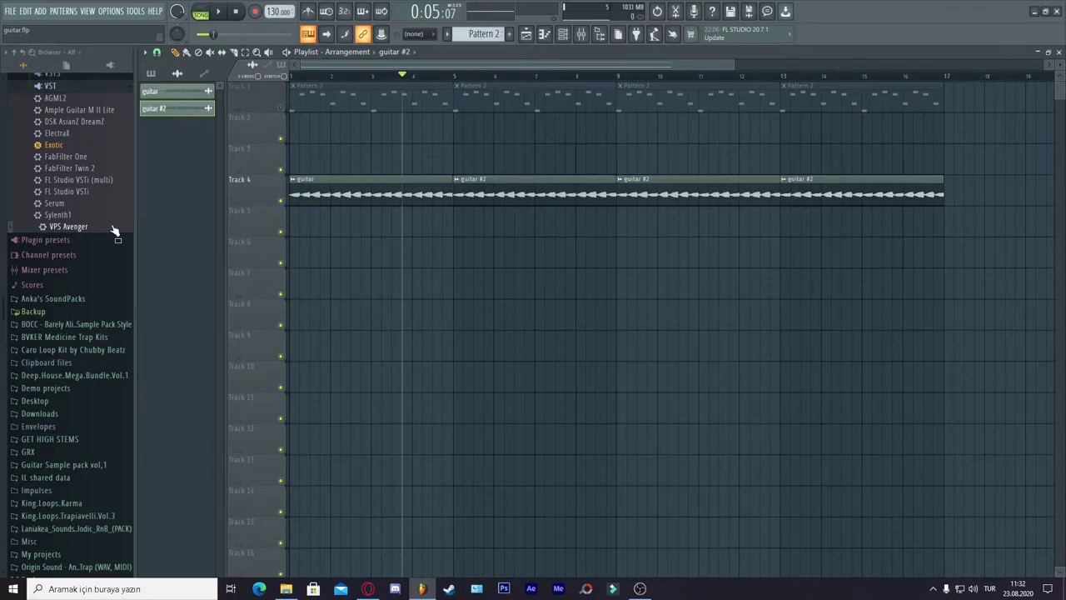
- Place the BVKER - Hat Detox sample from the BVKER Medicine Trap Kits hi-hats on Track 2 at bar 5
scroll(115, 230, up, 4)
click(66, 110)
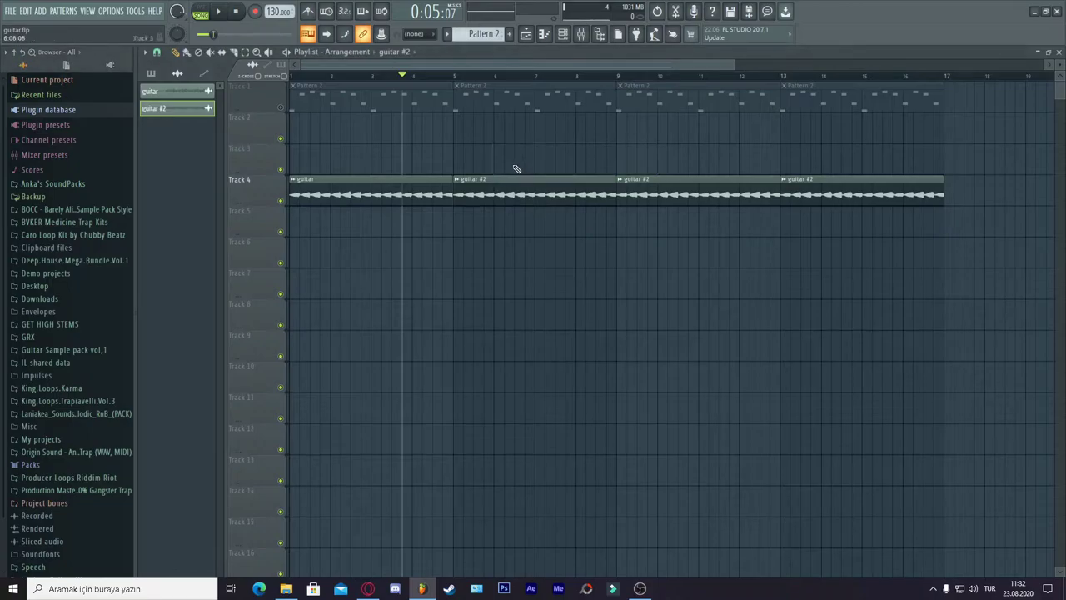
click(84, 223)
click(83, 236)
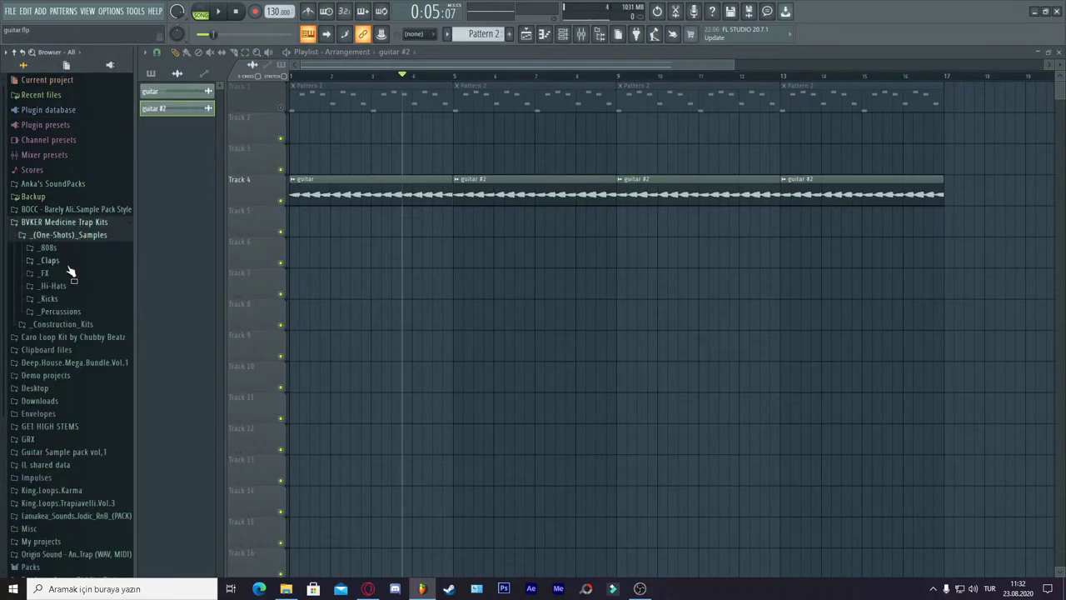
click(71, 287)
click(70, 311)
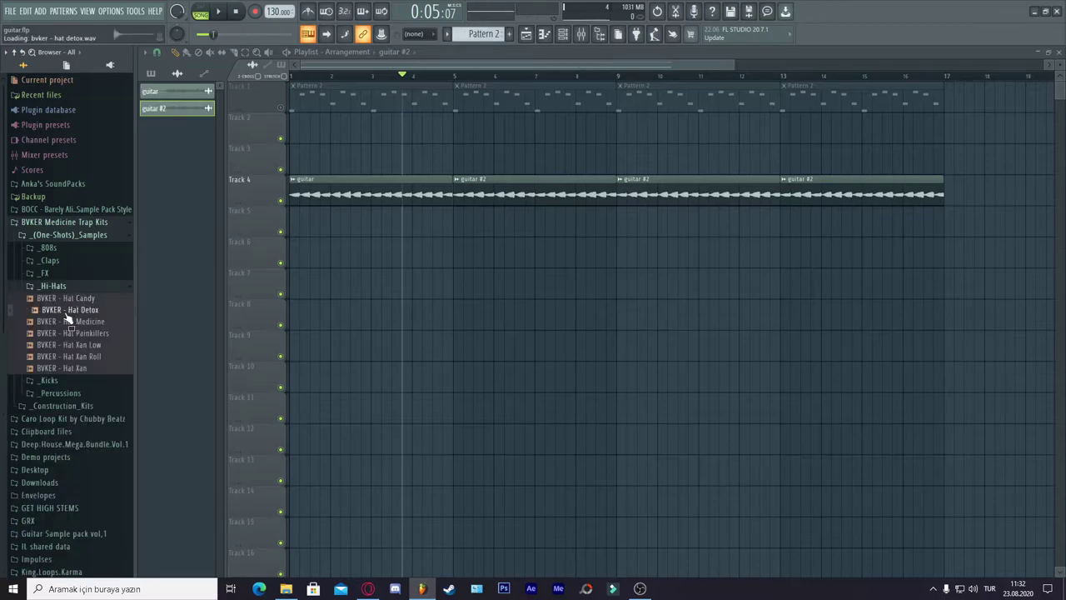
drag(458, 133, 455, 132)
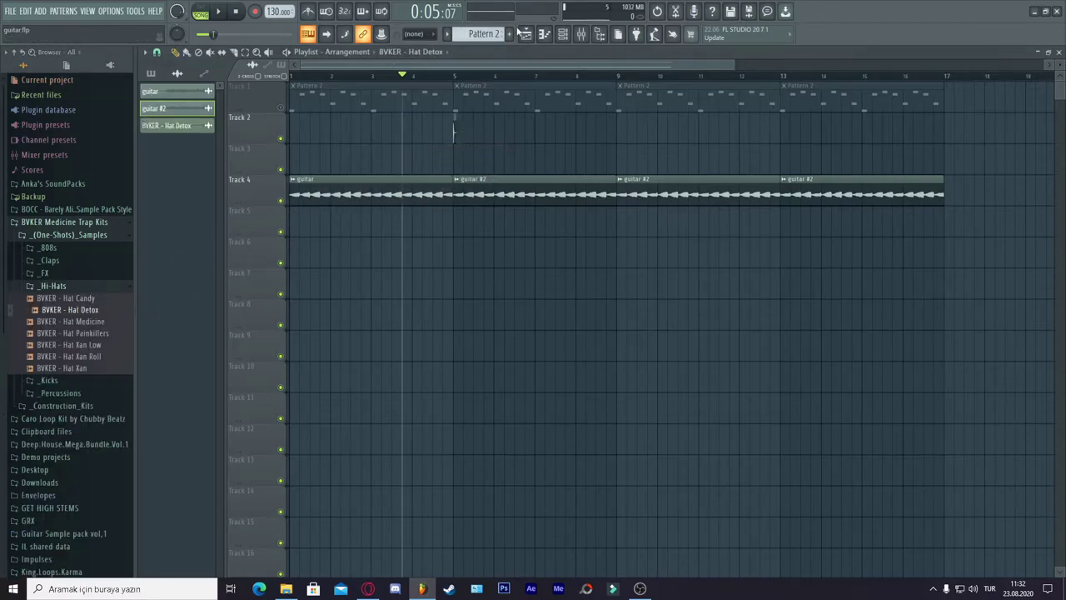
- Create Pattern 3 and open the piano roll for the BVKER - Hat Detox channel
click(517, 35)
click(544, 34)
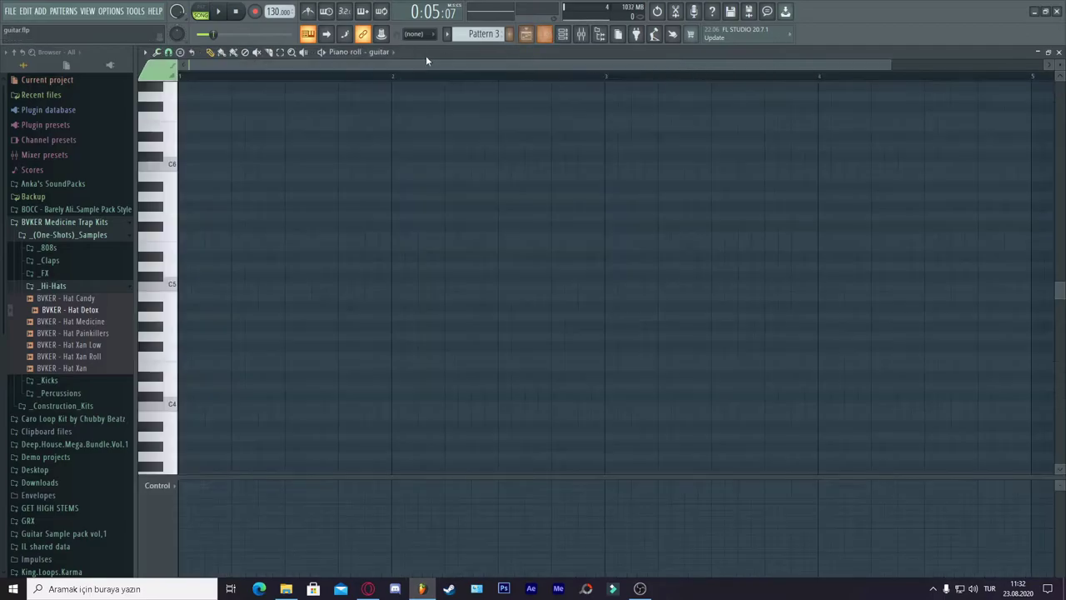
click(365, 55)
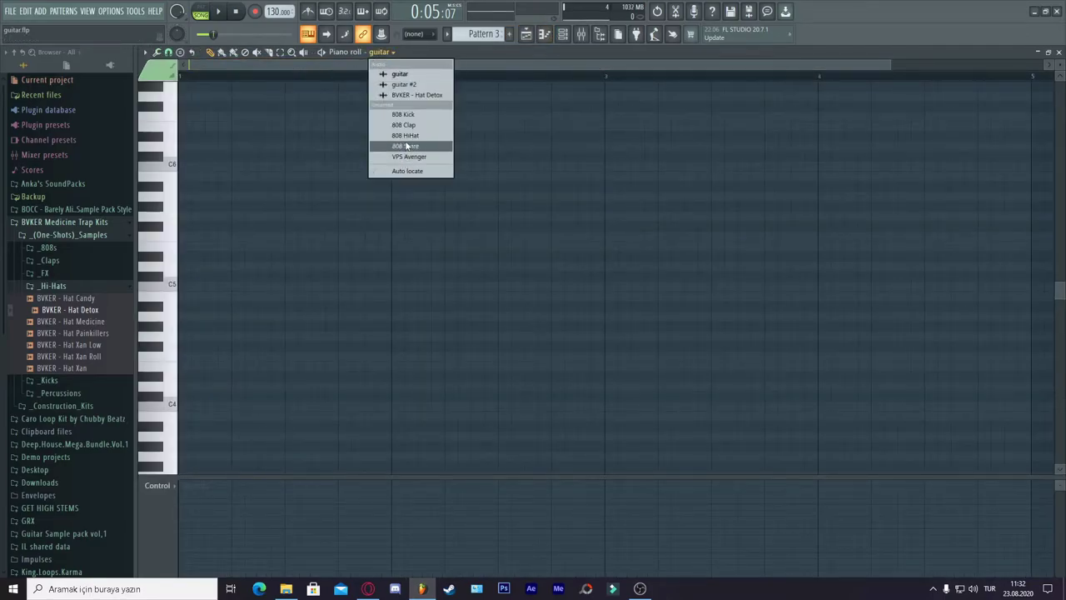
click(423, 96)
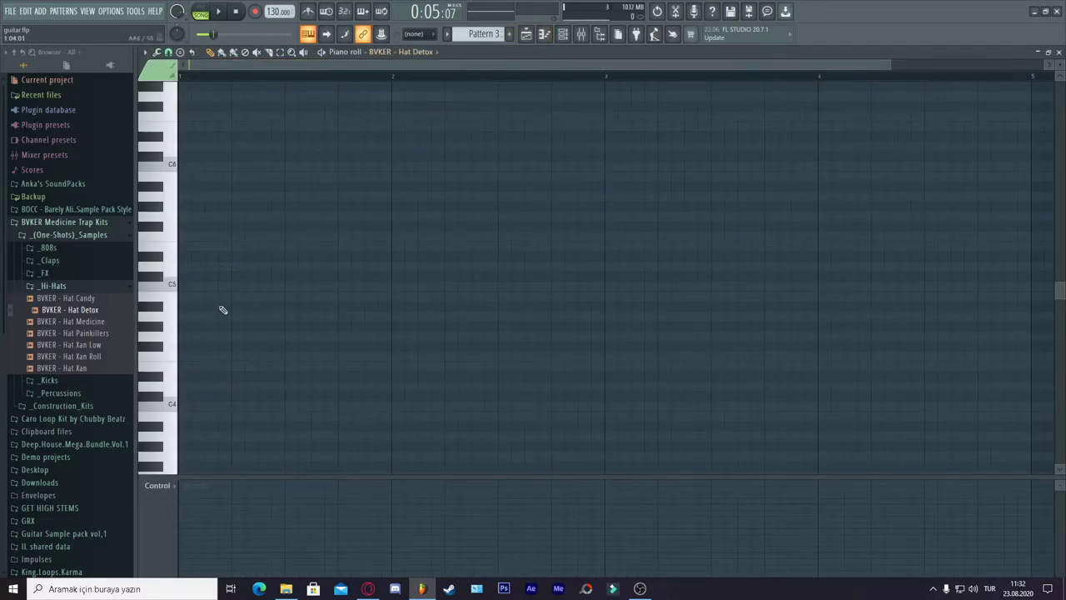
- Draw a half-beat C5 hat note at the start of bar 1, followed by a roll of short C5 notes up to beat 2
drag(893, 66, 97, 70)
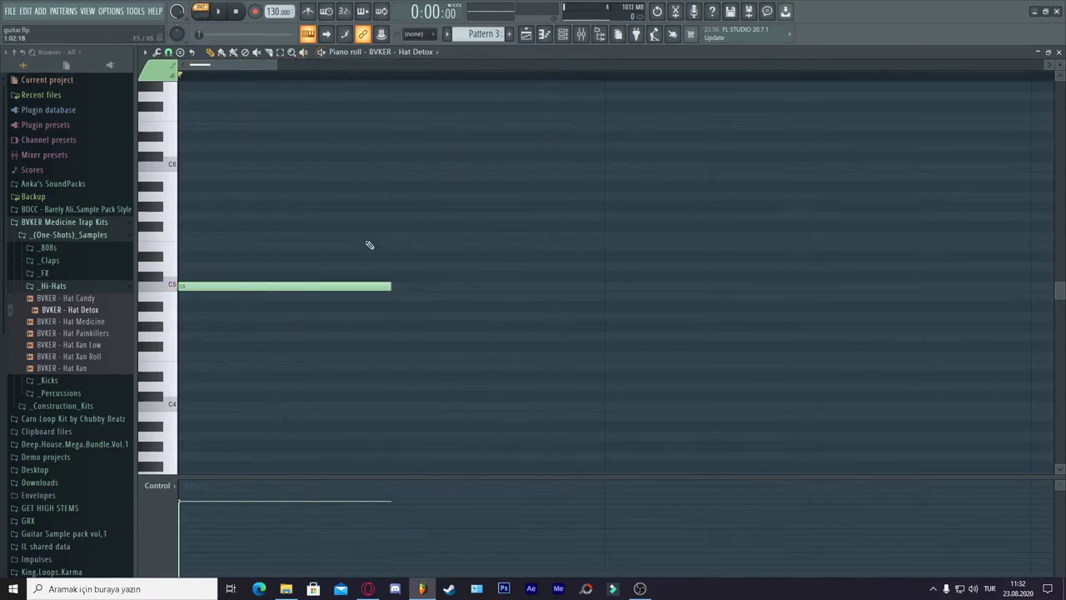
click(403, 285)
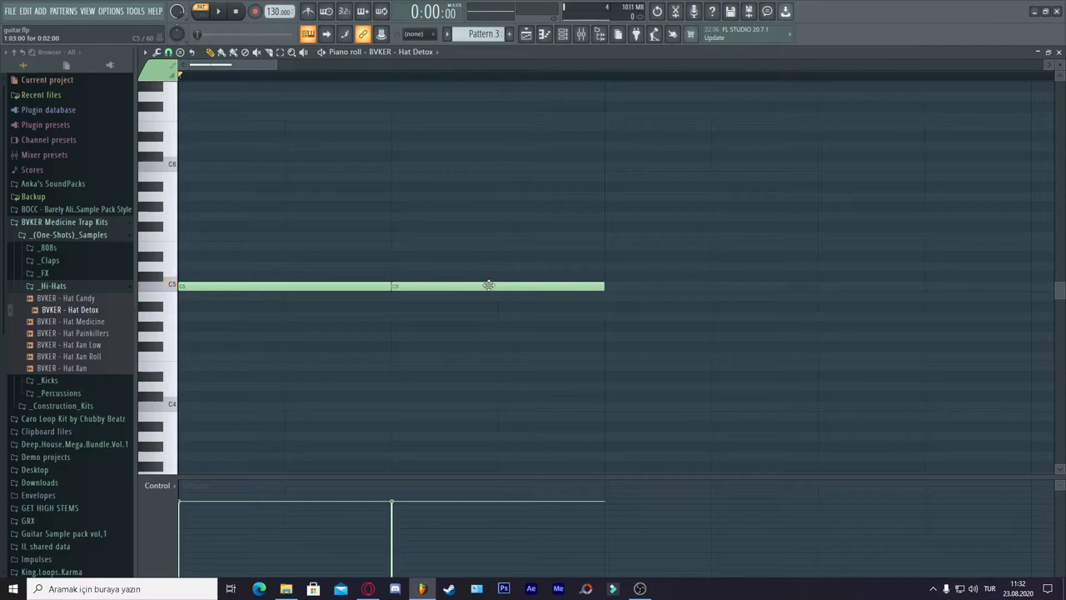
drag(603, 286, 469, 281)
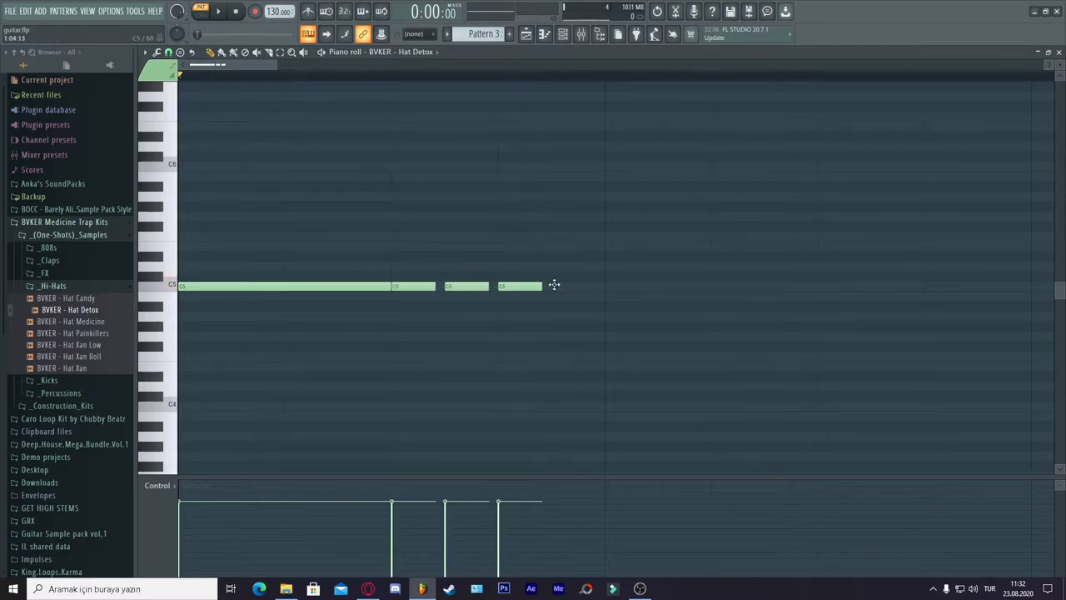
key(space)
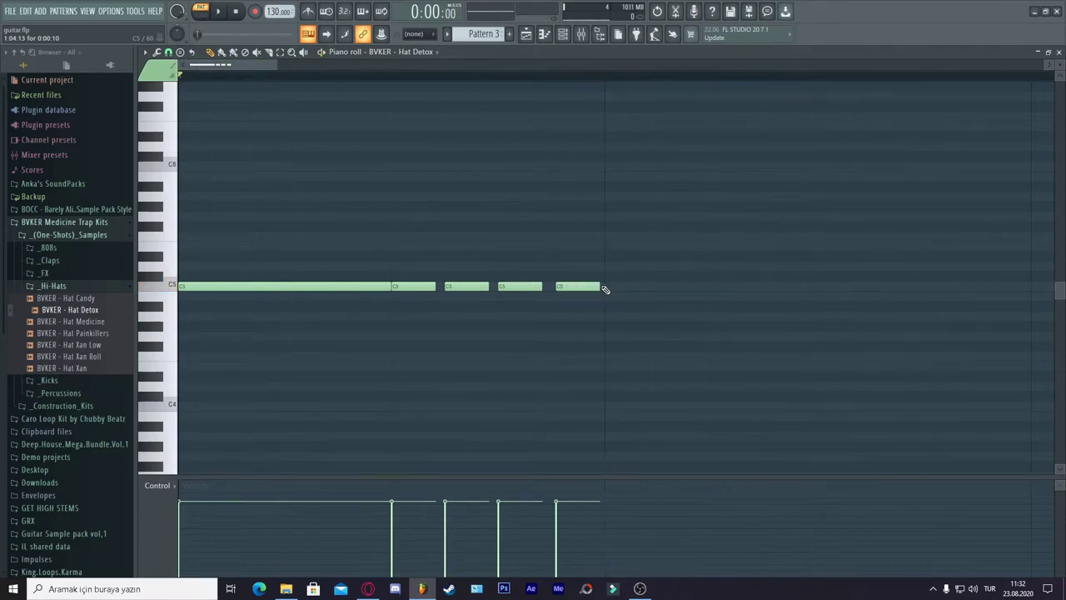
click(609, 288)
key(space)
- Fill the rest of bar 1 from beat 2 with consecutive half-beat C5 hat notes and play the loop
drag(278, 63, 498, 63)
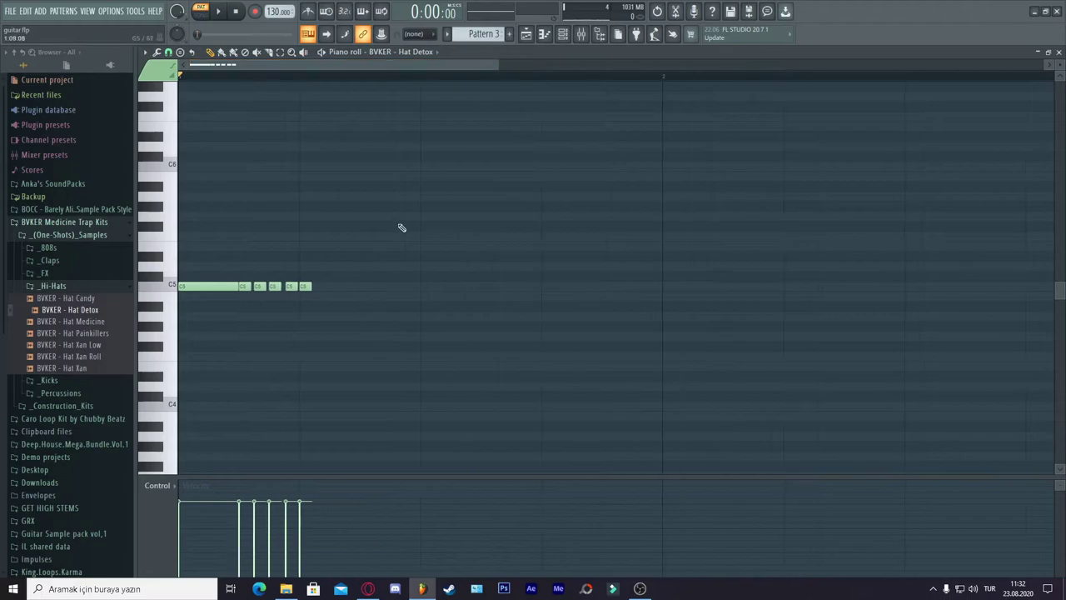
click(335, 287)
key(space)
key(space)
key(space)
click(393, 286)
key(space)
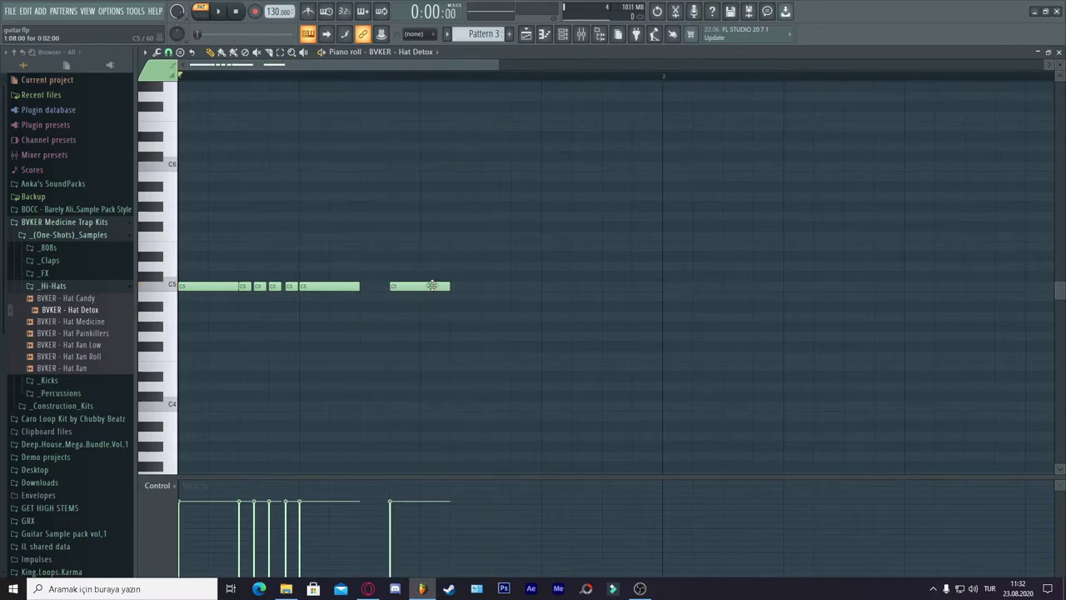
key(space)
click(426, 287)
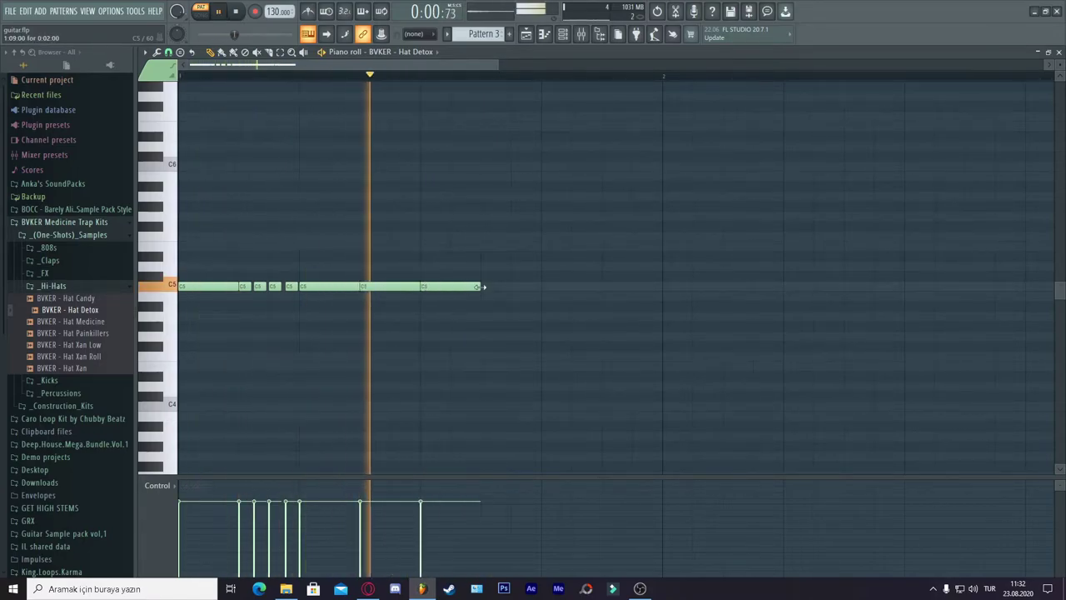
click(488, 287)
click(550, 287)
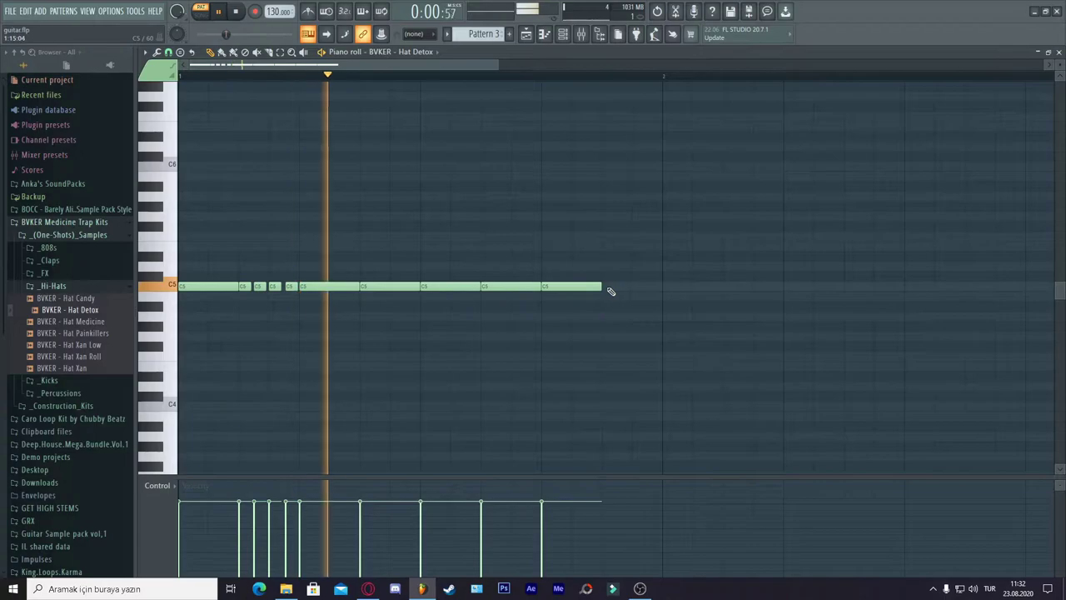
click(612, 287)
- Place Pattern 3 on Track 3 at bars 5, 6, 7 and 8, and remove the loose hat clip from Track 2
click(526, 34)
click(574, 226)
drag(575, 224, 478, 150)
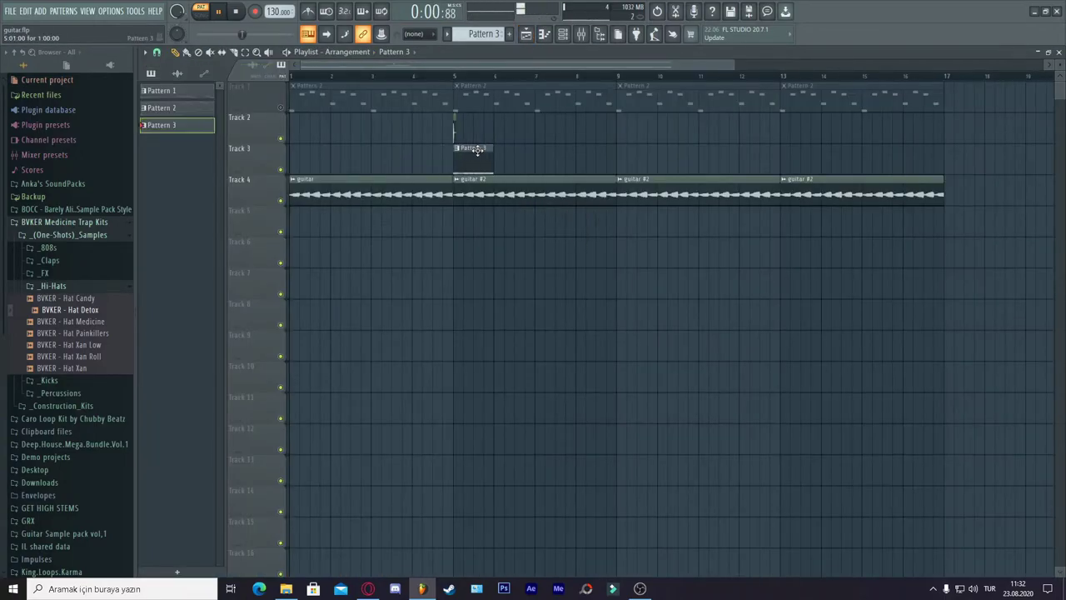
click(456, 73)
key(space)
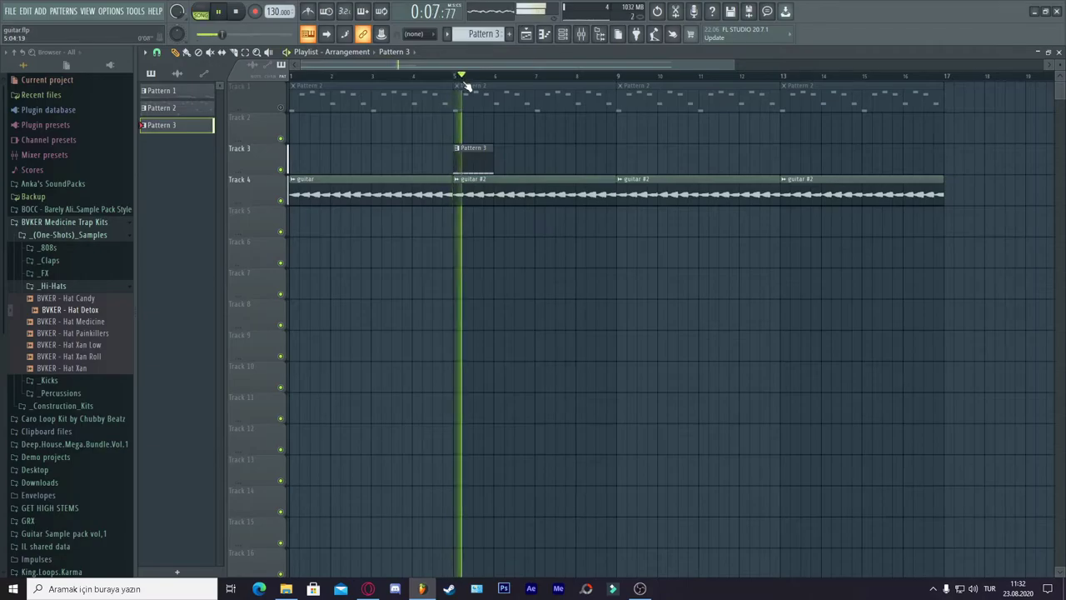
click(502, 151)
click(541, 159)
click(584, 160)
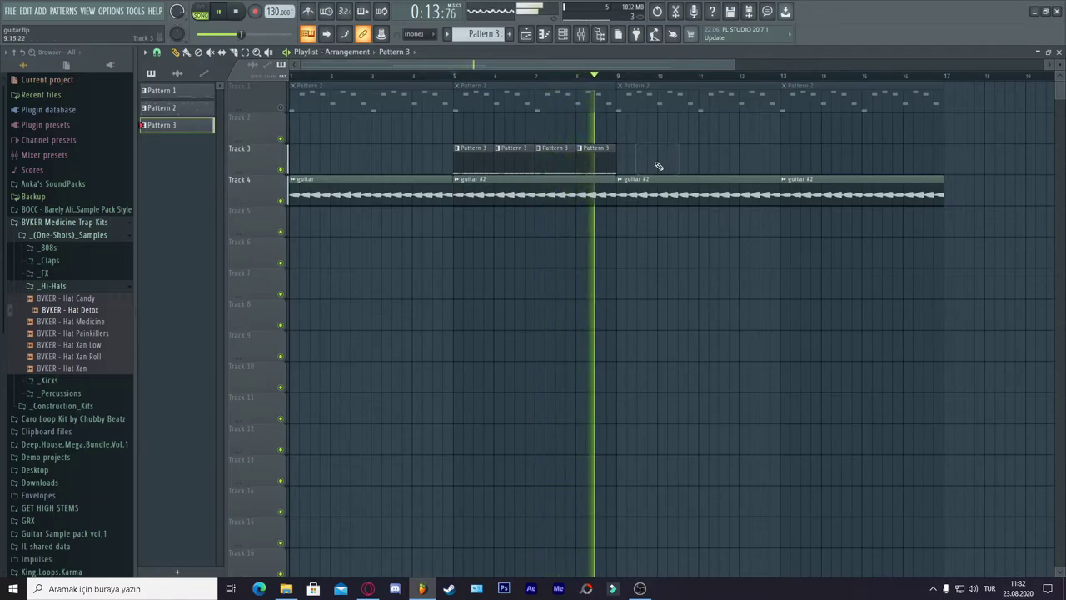
key(space)
- Place the BVKER - Kick Detox sample on Track 2 at bar 9 and BVKER - Clap Detox on Track 3 midway through bar 9
click(617, 77)
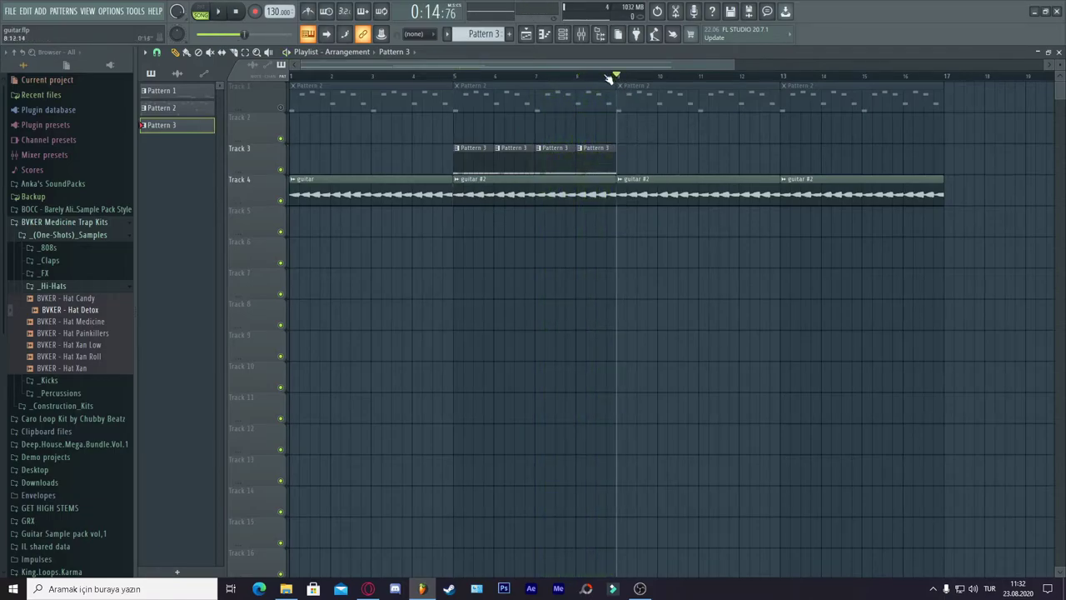
click(75, 285)
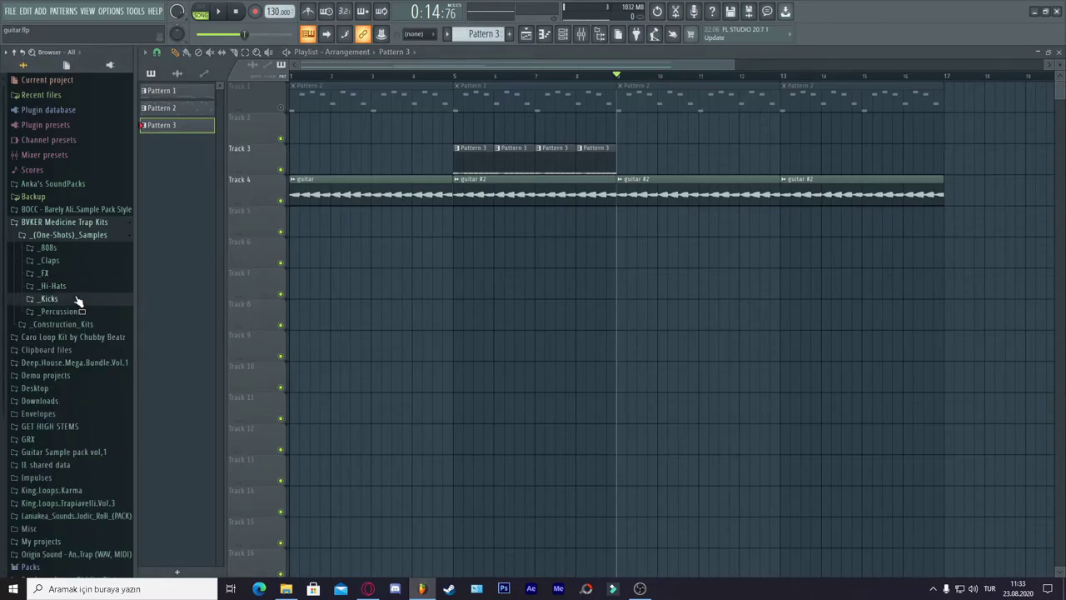
click(75, 299)
drag(619, 122, 617, 121)
click(93, 298)
click(76, 260)
drag(71, 284, 639, 152)
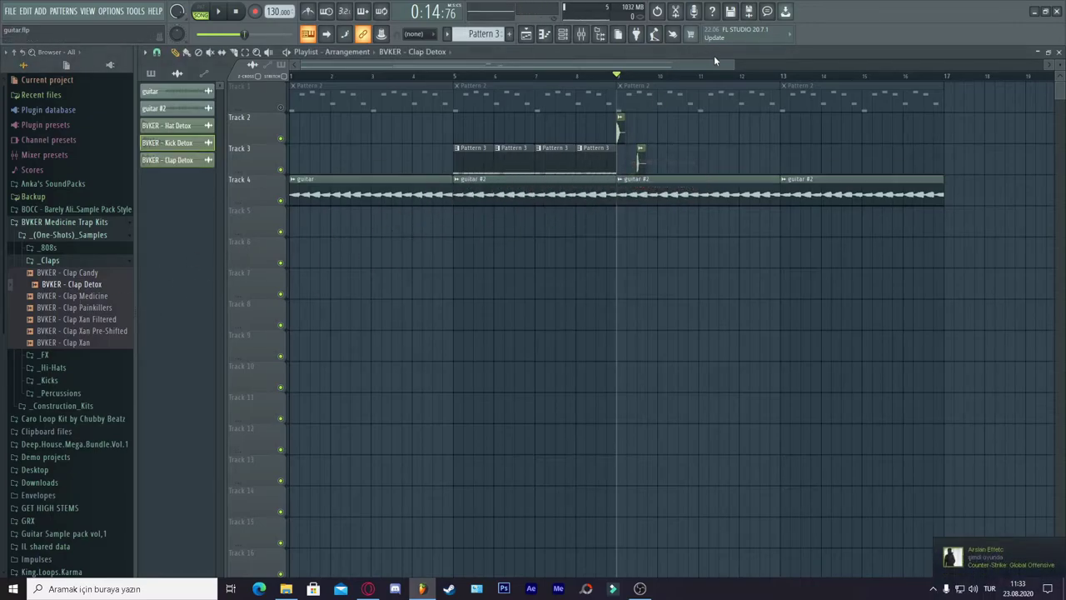
- Add kicks on Track 2 at beat 4 of bar 9 and beat 2 of bar 10, plus a clap on Track 3 at beat 3 of bar 10
drag(735, 65, 512, 65)
drag(504, 65, 583, 66)
key(space)
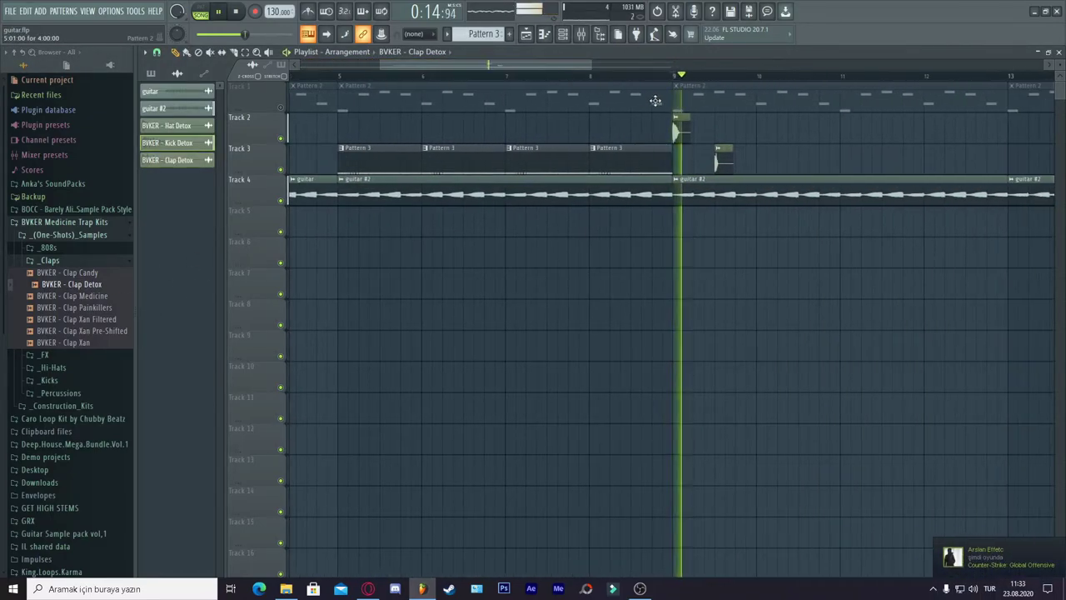
click(743, 128)
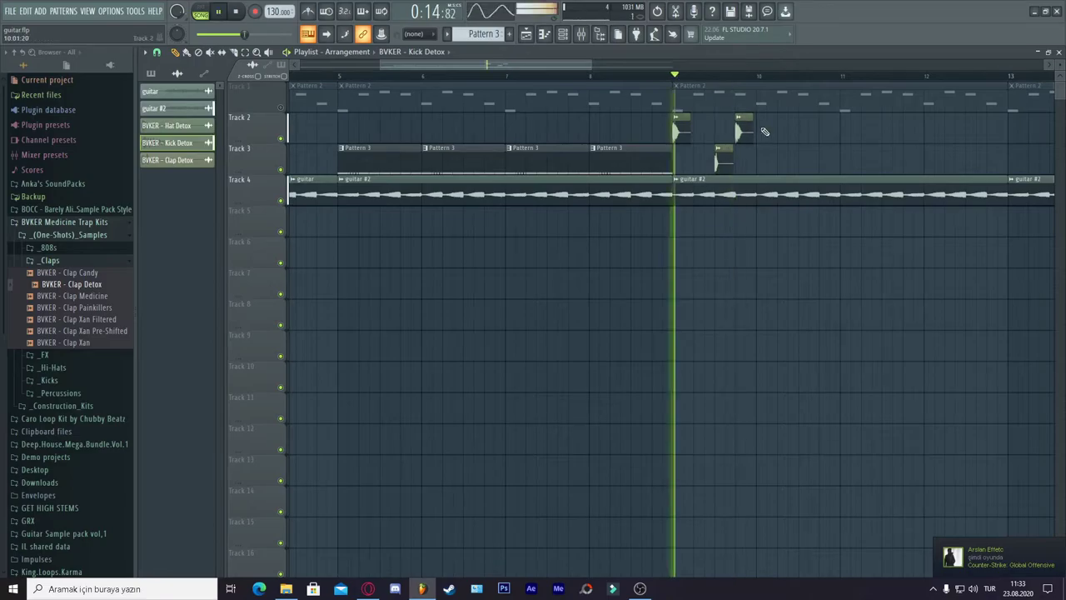
click(786, 127)
key(space)
click(805, 159)
click(786, 129)
key(space)
click(827, 128)
right_click(827, 127)
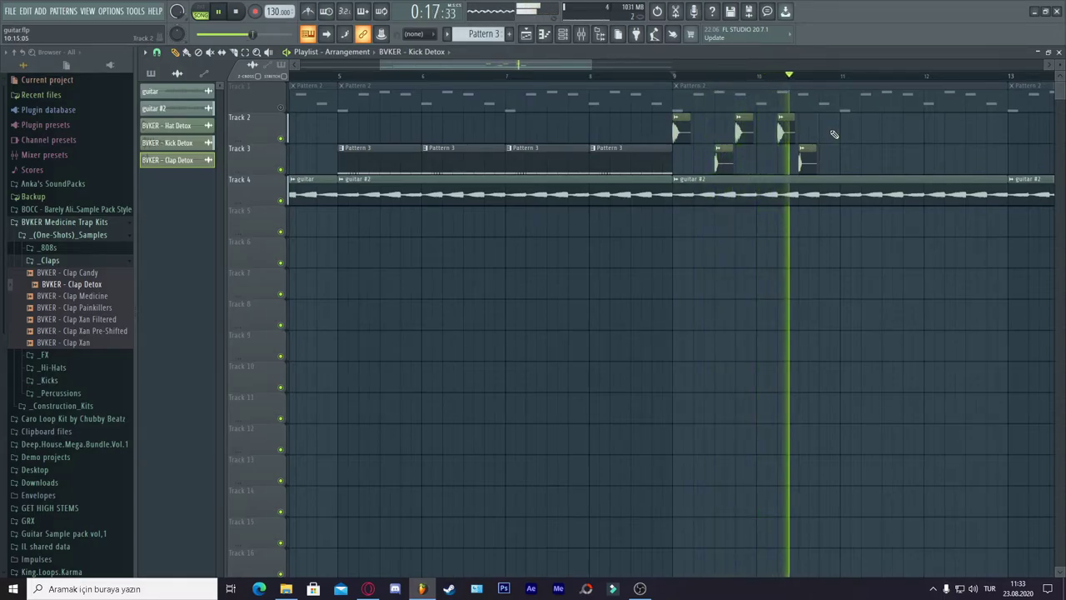
- Duplicate the kick and clap clips of bars 9 and 10 directly after the originals
key(space)
drag(843, 172, 681, 113)
key(ctrl+b)
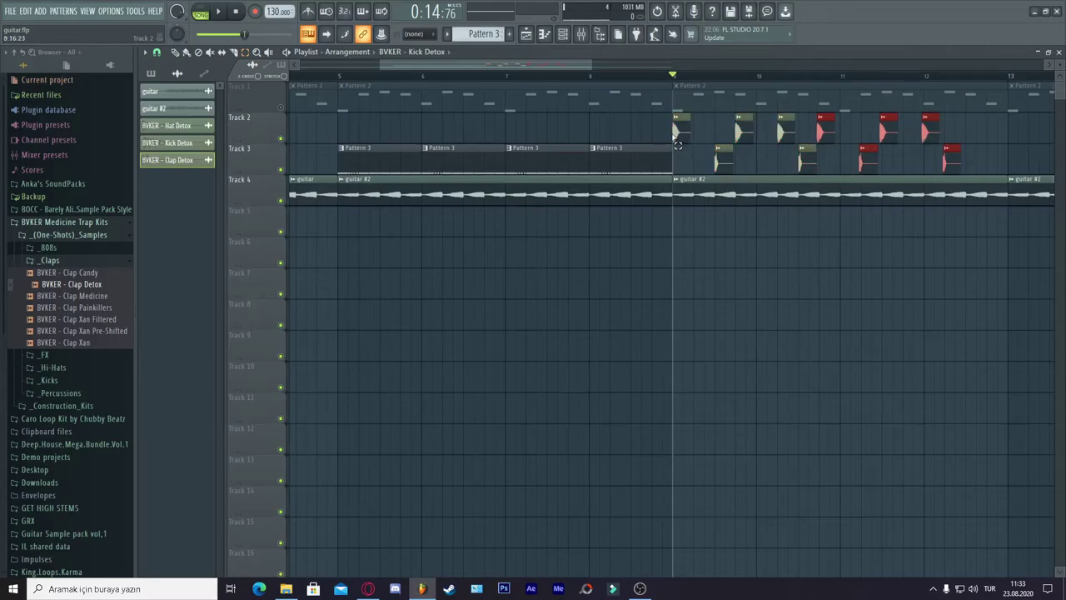
- Align the duplicated kick and clap clips so they start exactly at bar 11, and play the section
click(421, 55)
drag(505, 65, 631, 67)
drag(723, 65, 441, 56)
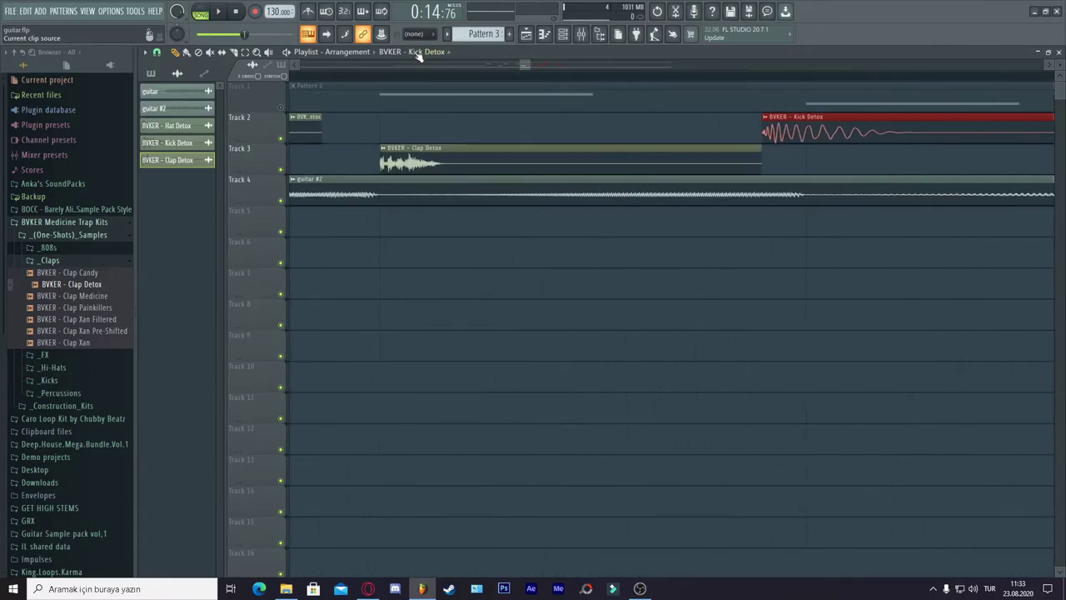
drag(807, 127, 1001, 131)
drag(529, 63, 584, 64)
key(space)
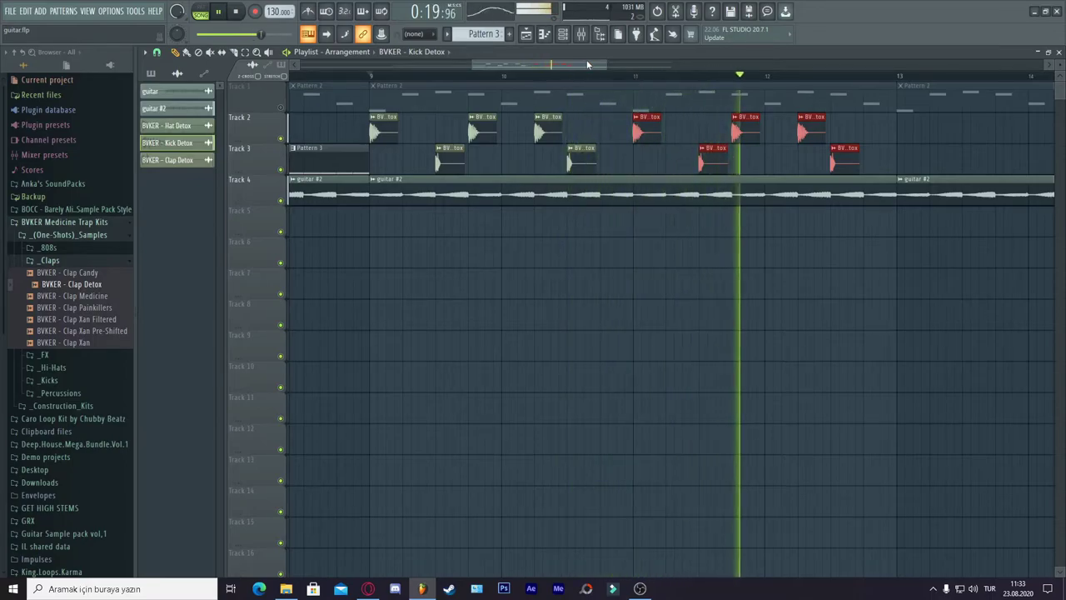
key(space)
- Duplicate all kick and clap clips of bars 9 to 12 directly after the originals
scroll(475, 64, left, 4)
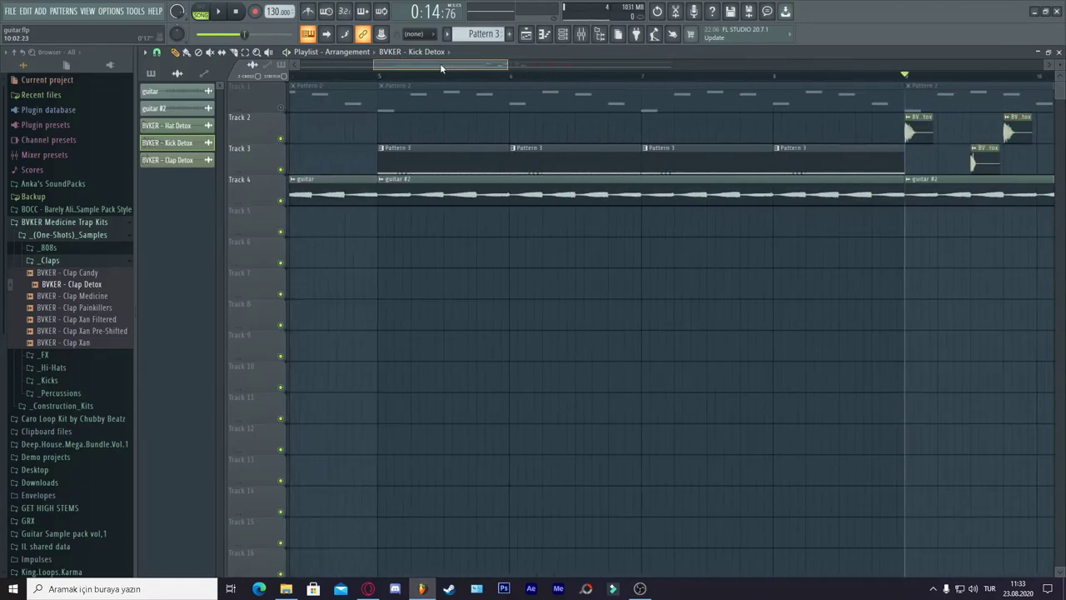
drag(503, 62, 679, 65)
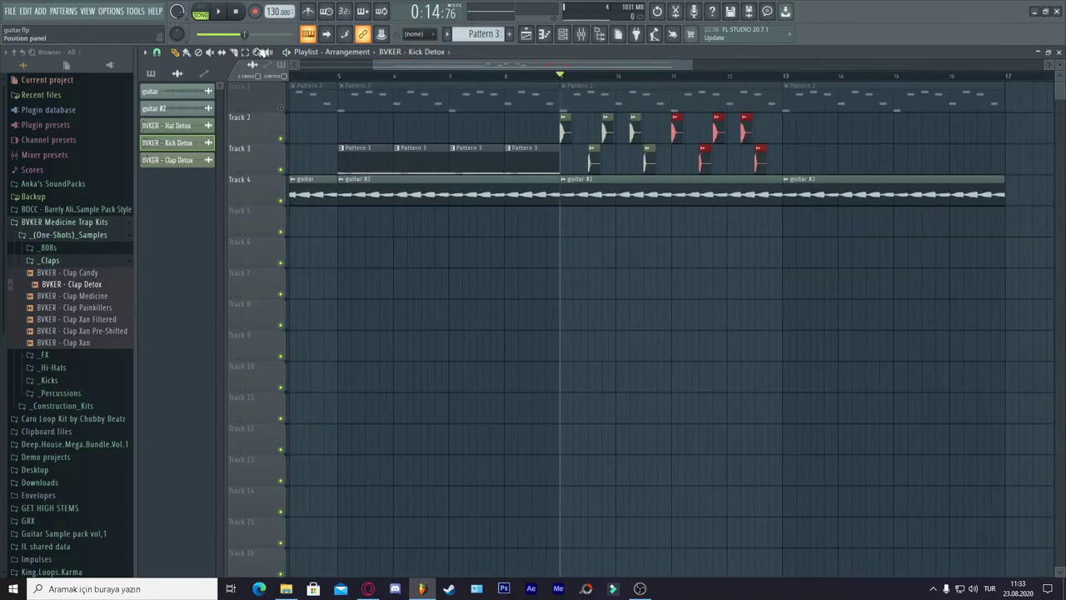
key(ctrl+b)
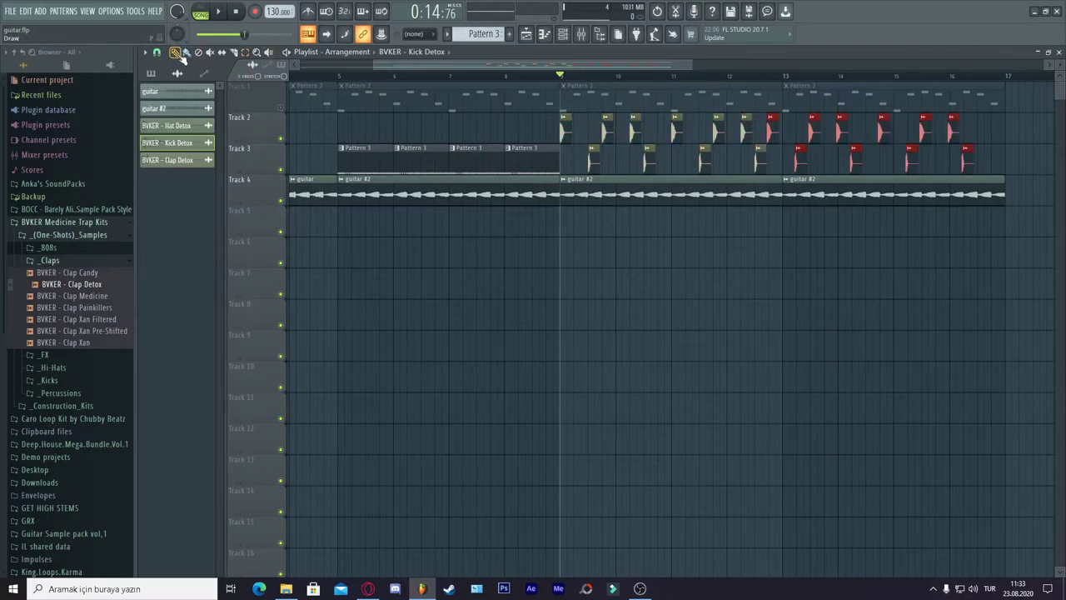
- Move the newest kick and clap copies so their first kick starts exactly at bar 13
drag(774, 131, 788, 126)
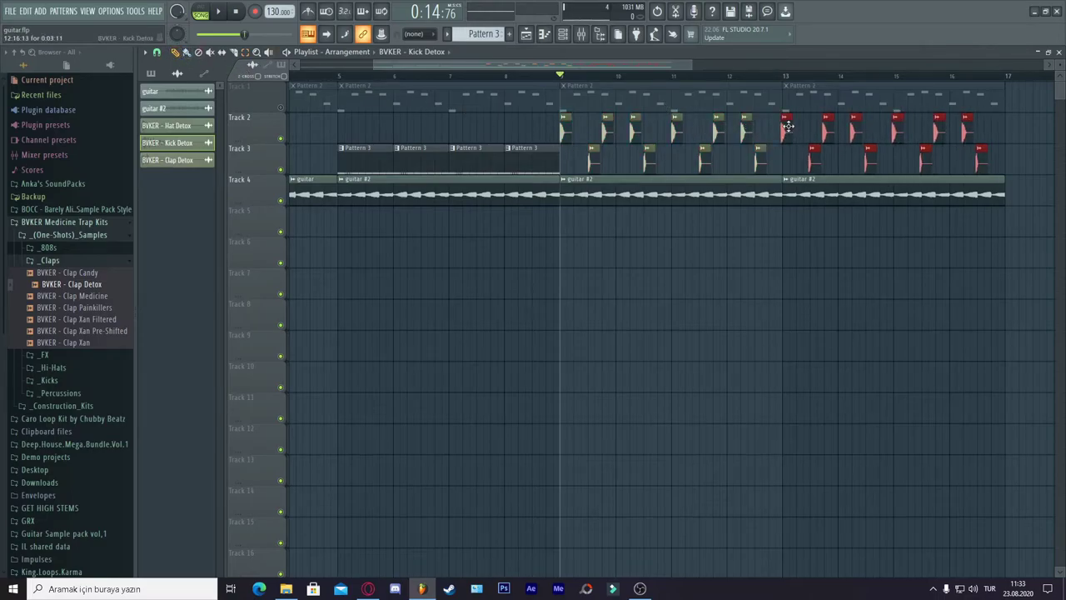
drag(652, 65, 605, 66)
drag(457, 118, 577, 66)
drag(878, 115, 854, 123)
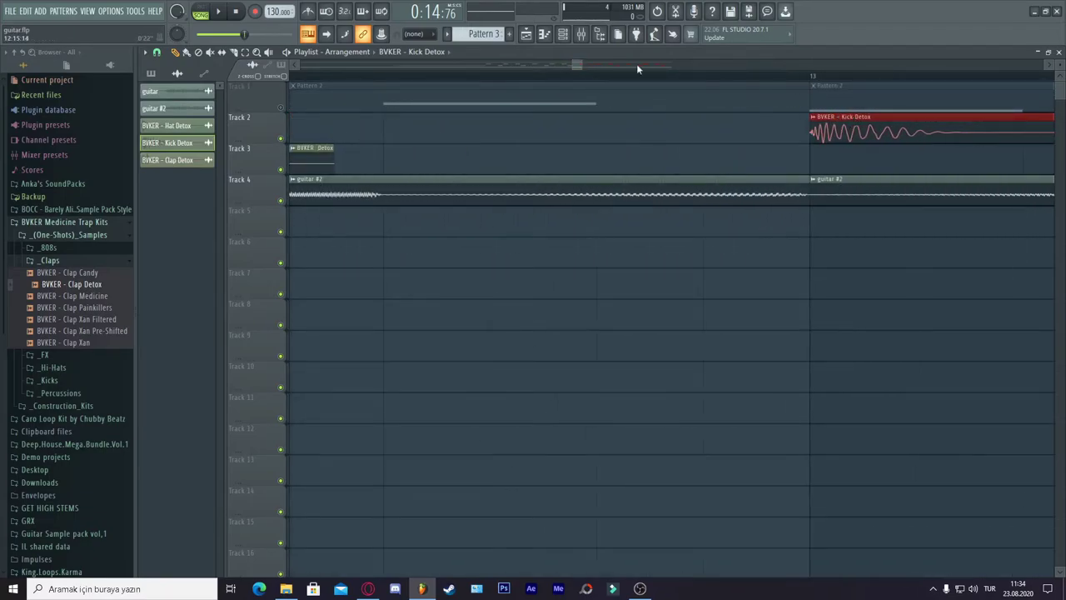
mouse_move(587, 65)
mouse_down()
mouse_move(721, 56)
mouse_move(593, 66)
mouse_up()
- Place Pattern 3 on Track 5 at bars 9 and 10, shorten the second clip to three beats, and add a third right after it
key(space)
click(401, 153)
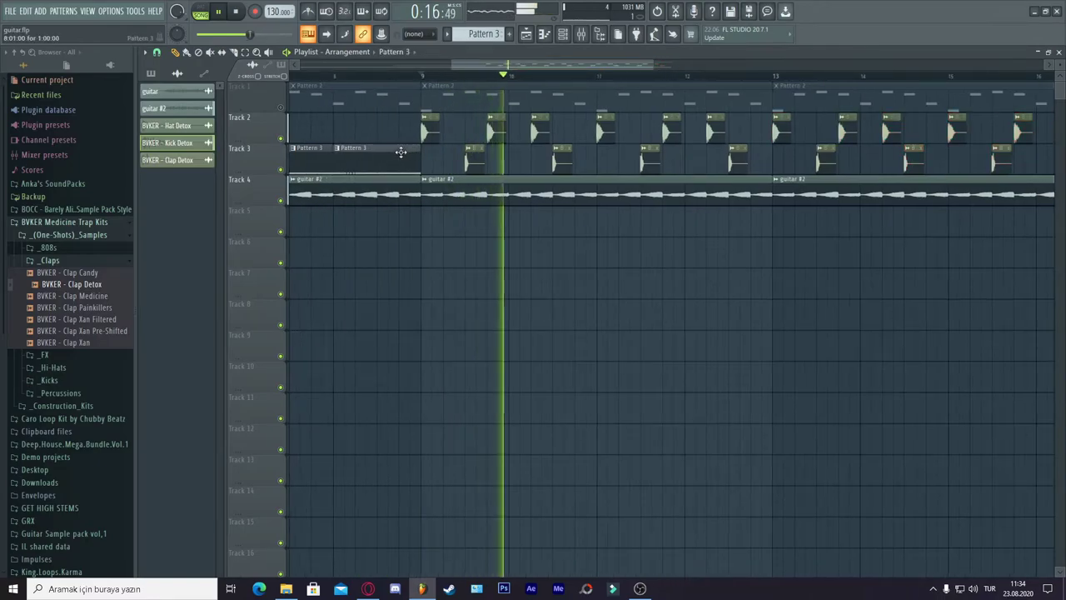
click(434, 220)
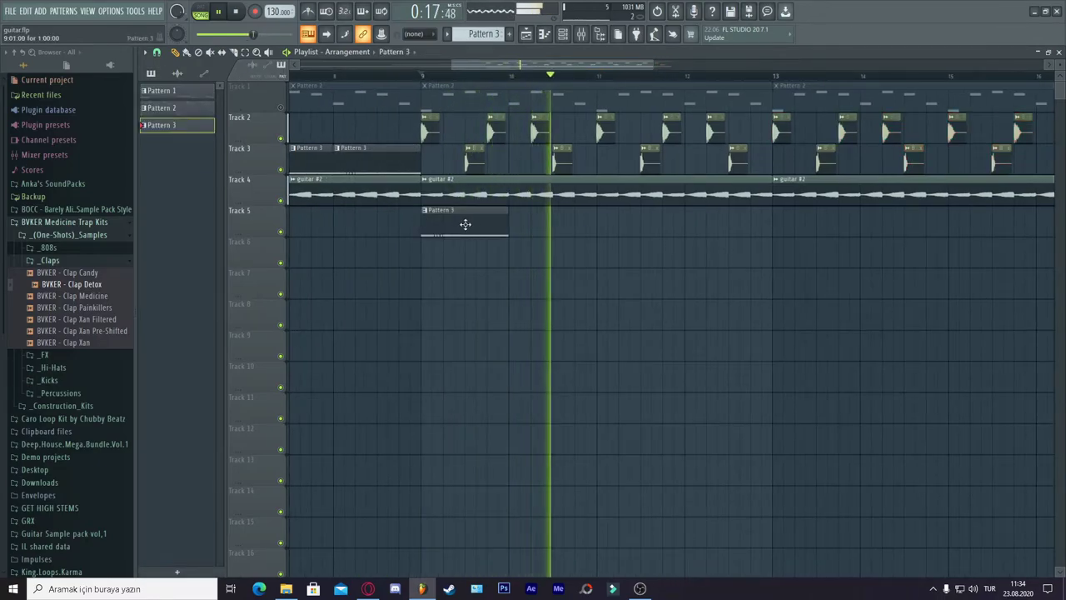
click(515, 221)
key(space)
drag(510, 214, 533, 212)
key(space)
click(581, 218)
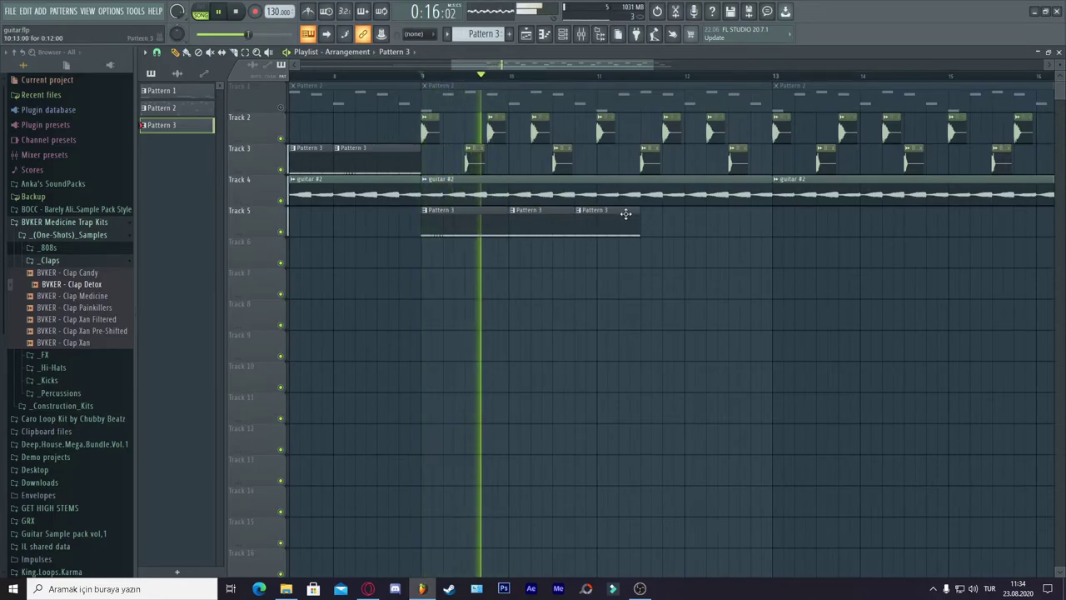
- Trim the third Pattern 3 clip on Track 5 to end at bar 11, and duplicate all three clips from bar 11
drag(635, 218, 423, 207)
key(space)
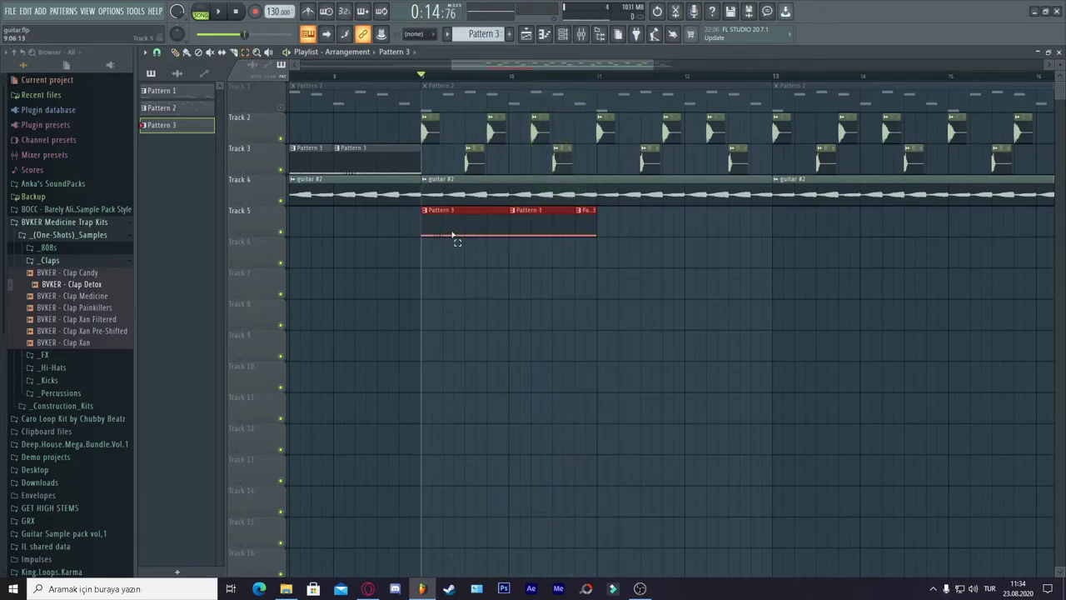
key(ctrl+b)
key(space)
click(856, 275)
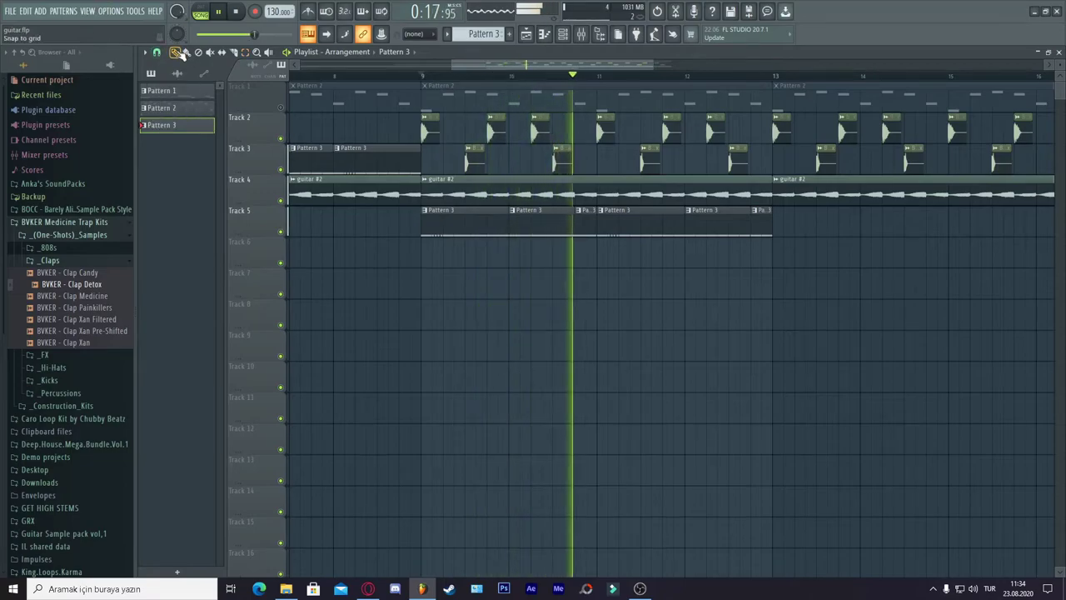
- Stop playback and duplicate the Pattern 3 clips of bars 9 to 12 on Track 5 into bars 13 to 16
drag(495, 64, 354, 73)
key(space)
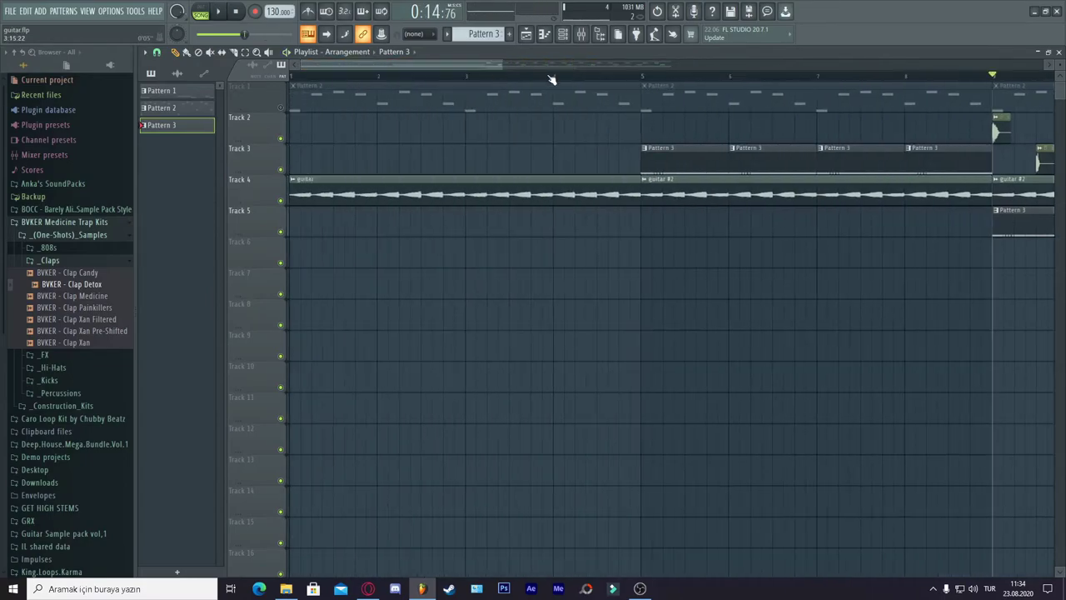
scroll(511, 77, down, 3)
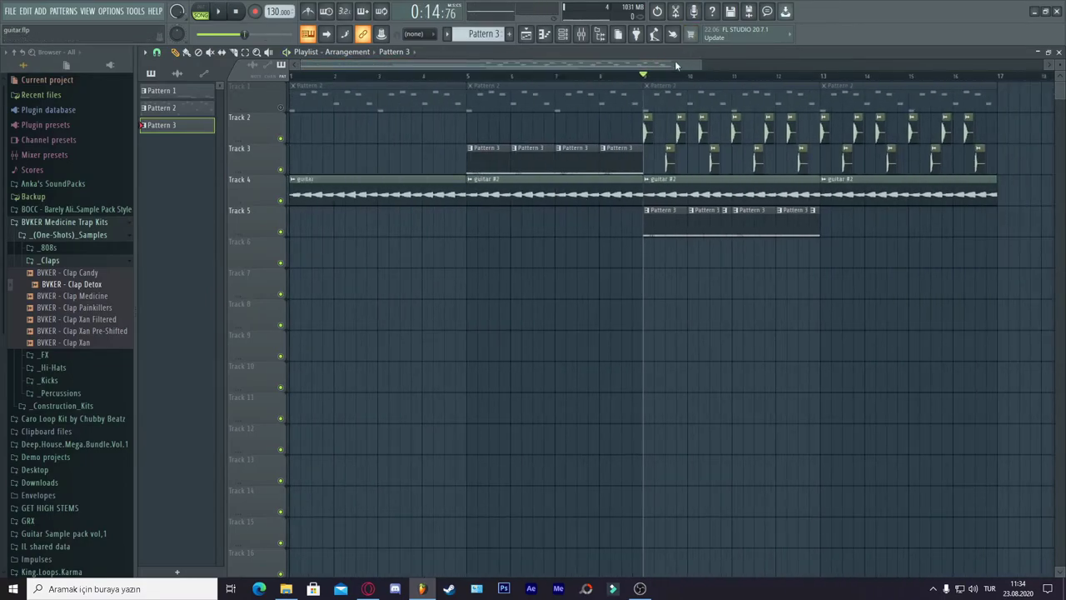
scroll(600, 80, down, 2)
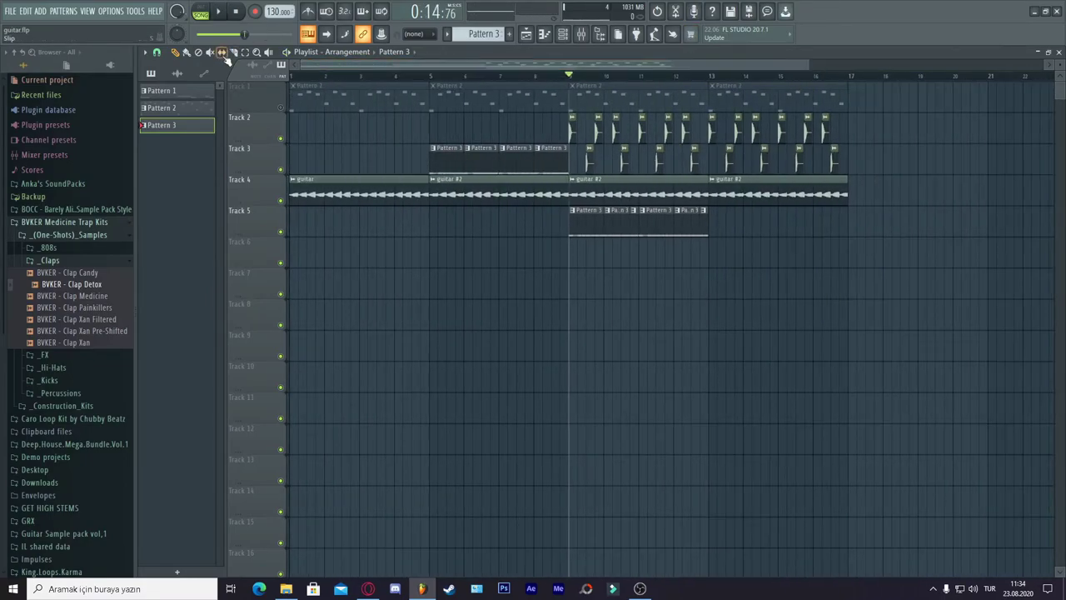
drag(746, 237, 569, 208)
key(ctrl+b)
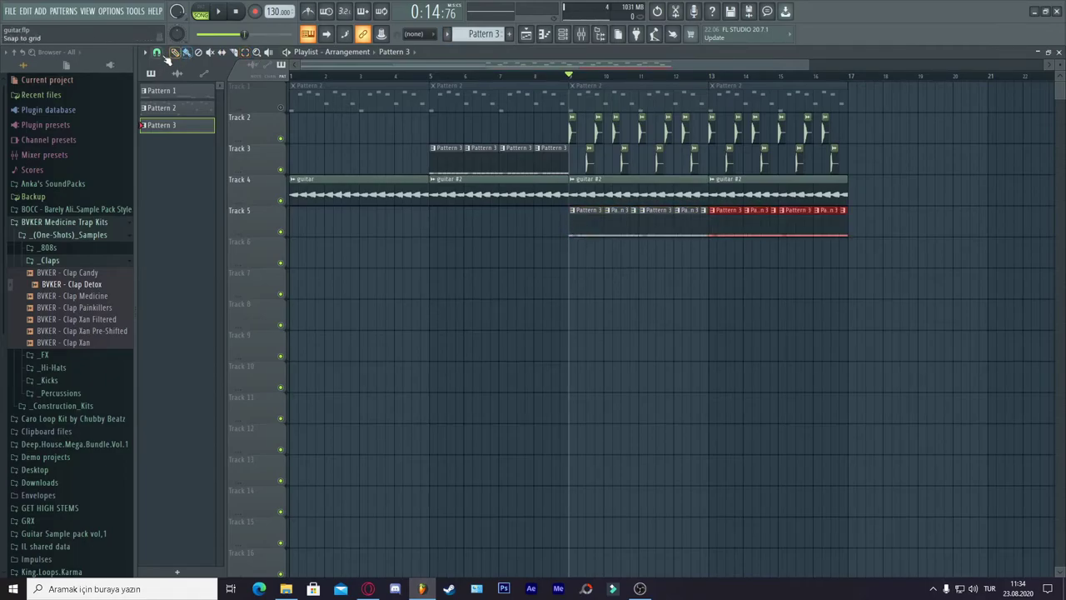
- Check the notes of Pattern 2 in the piano roll, return to the playlist, and create Pattern 4
double_click(461, 91)
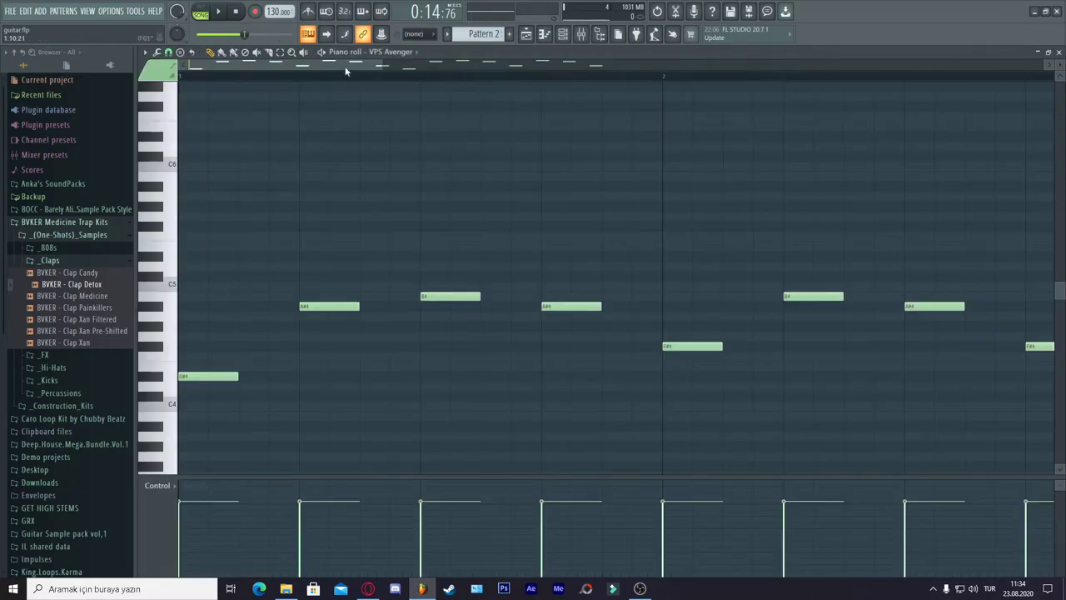
click(527, 35)
click(759, 309)
right_click(795, 308)
click(509, 35)
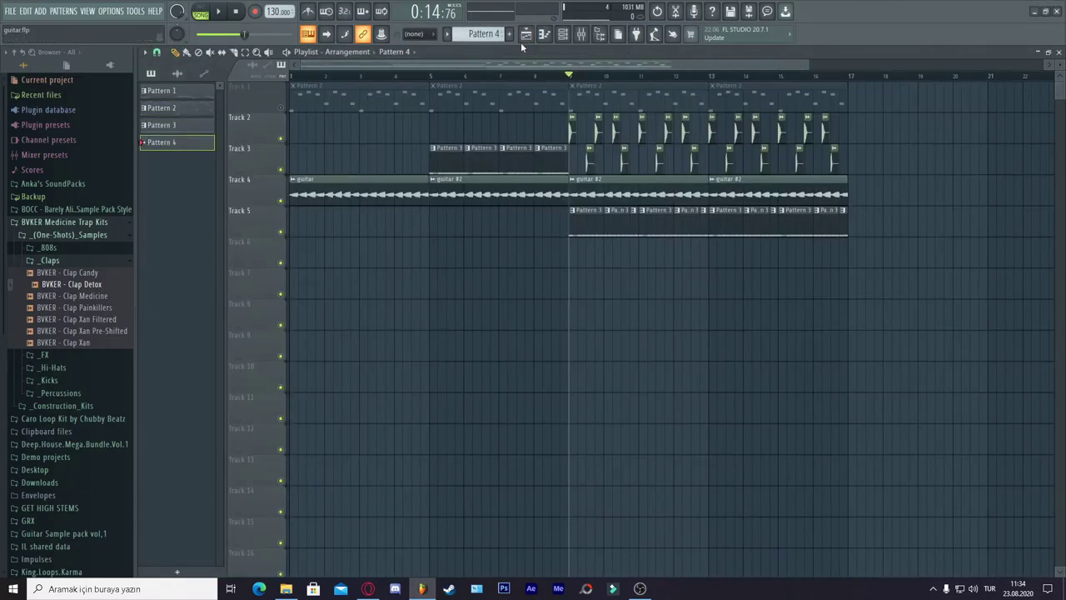
- Add a FLEX channel from the installed Fruity generators in the plugin database and load its 808 Synth Clean preset
click(40, 222)
drag(168, 143, 623, 428)
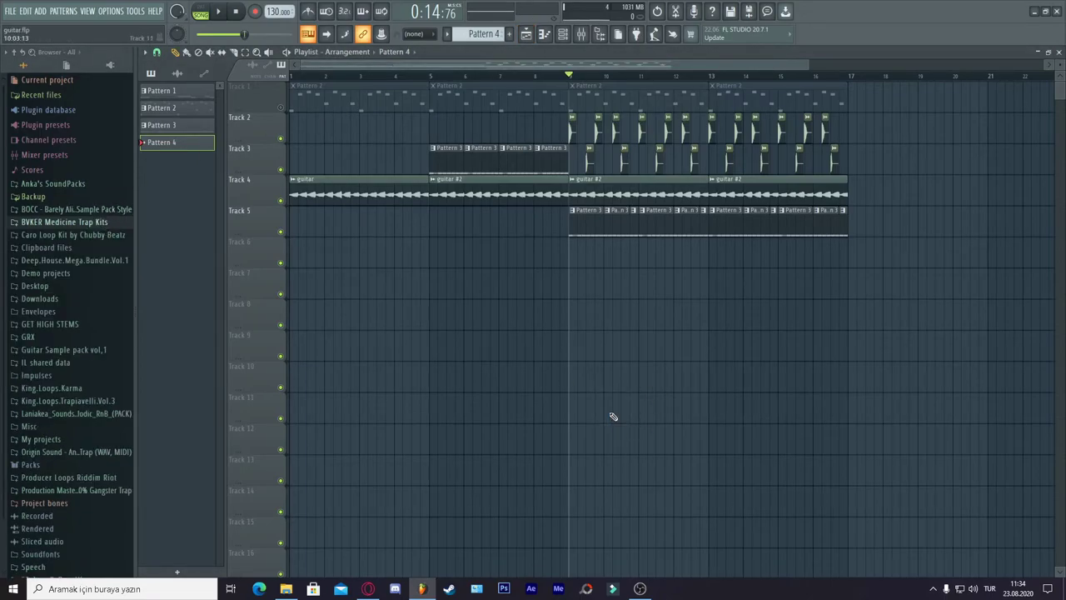
click(43, 109)
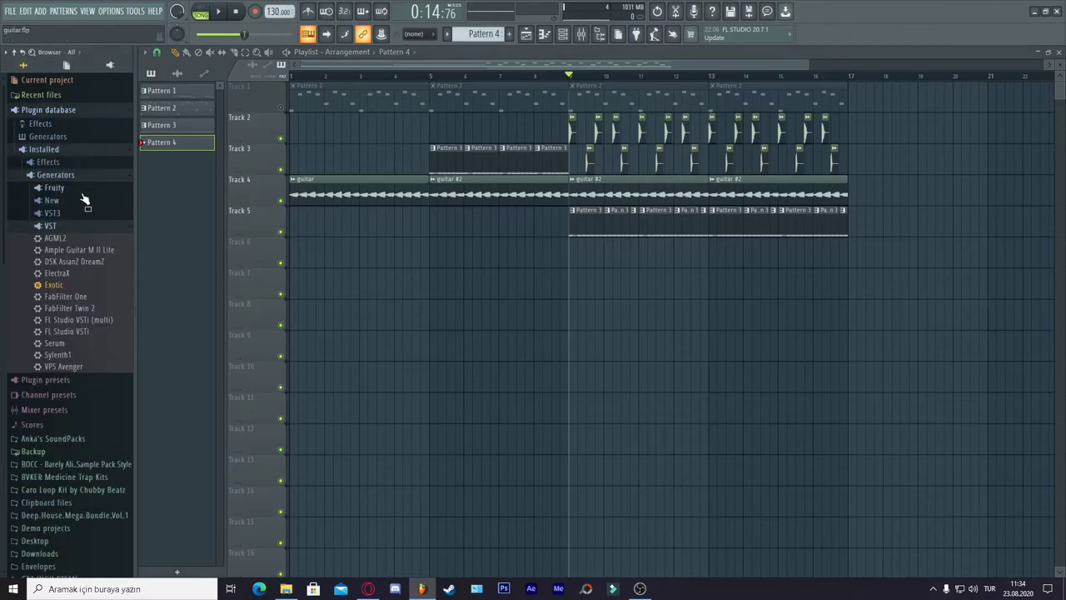
click(91, 190)
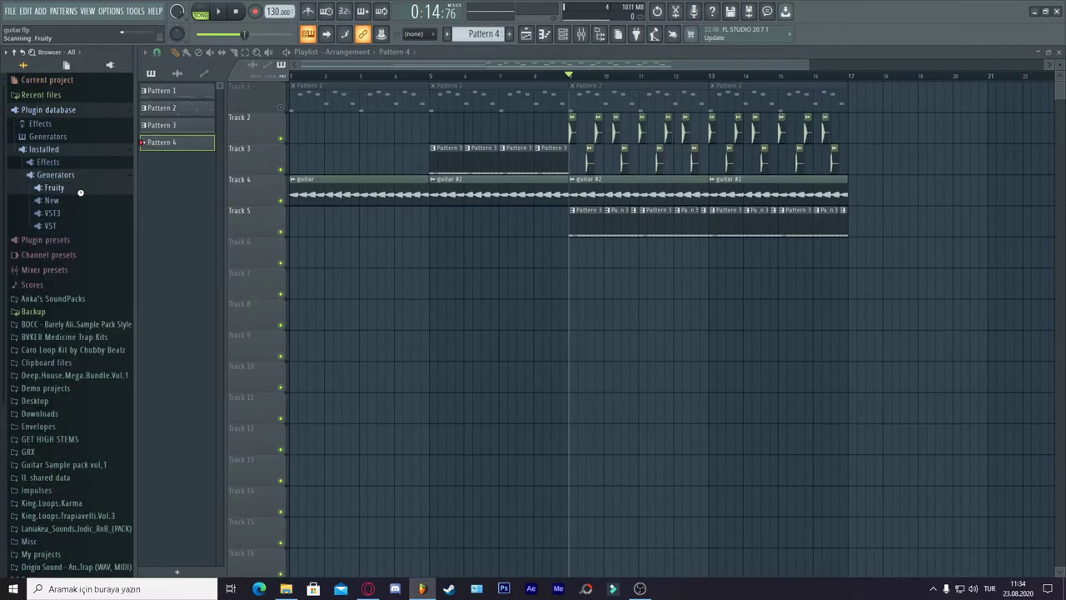
right_click(65, 234)
click(82, 242)
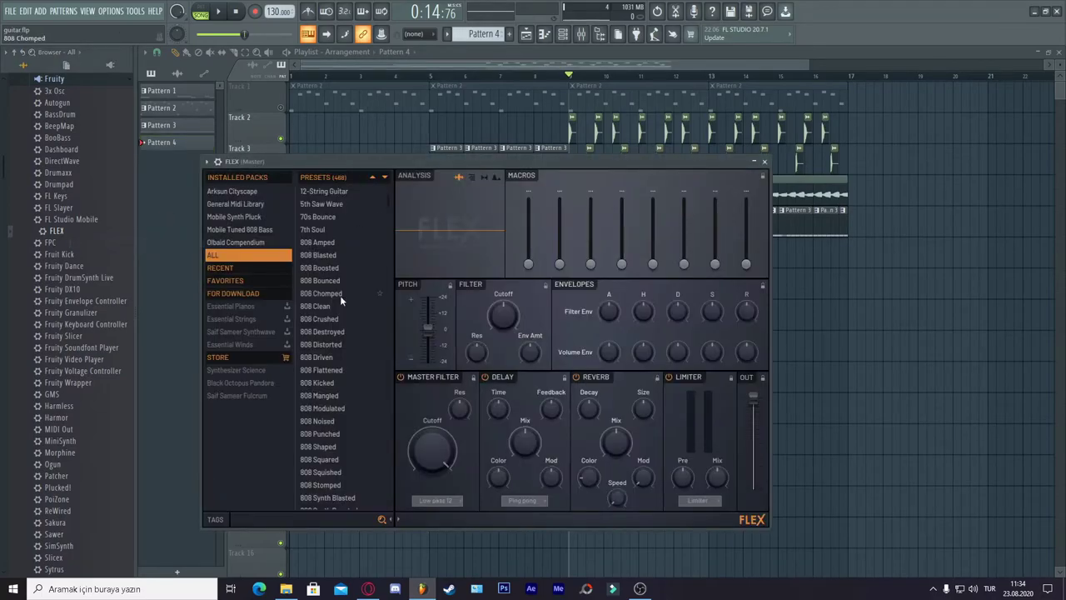
scroll(342, 343, down, 5)
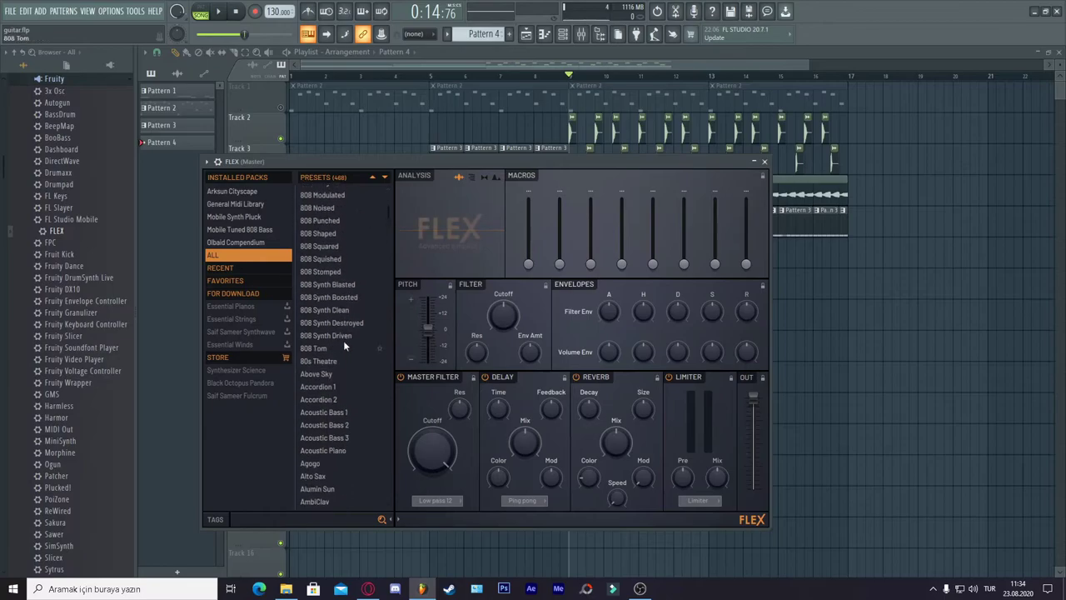
click(338, 310)
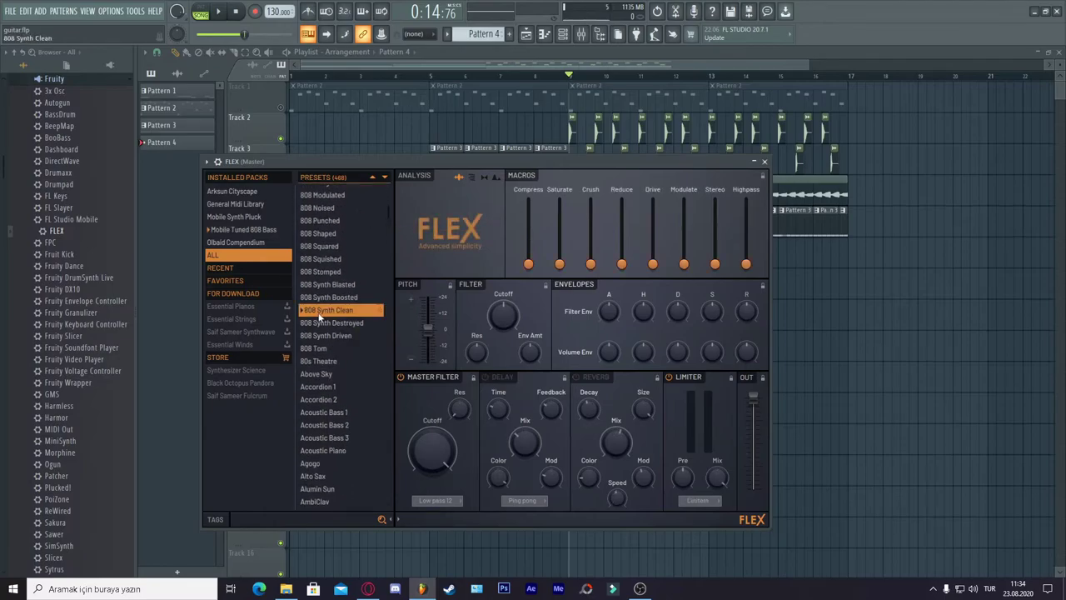
- Try out bass notes for FLEX and draw a one-bar D#4 note at the start of Pattern 4 in the piano roll
click(550, 35)
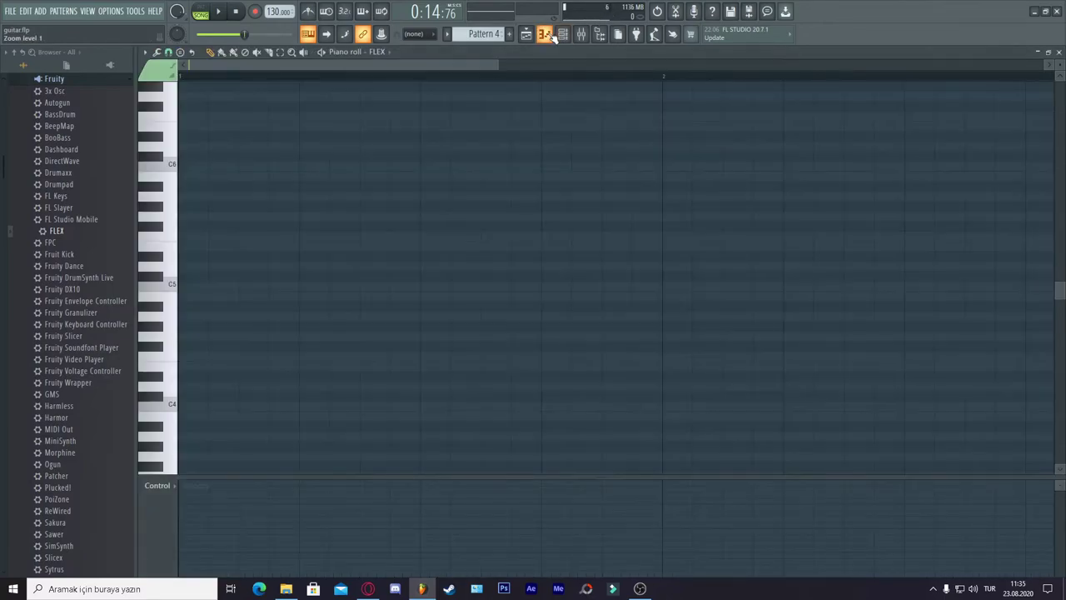
key(q)
key(z)
key(z)
key(w)
key(e)
key(z)
key(z)
scroll(396, 230, down, 3)
drag(219, 253, 4, 284)
drag(235, 285, 667, 288)
- Play Pattern 4 to listen to the clean 808 note
key(space)
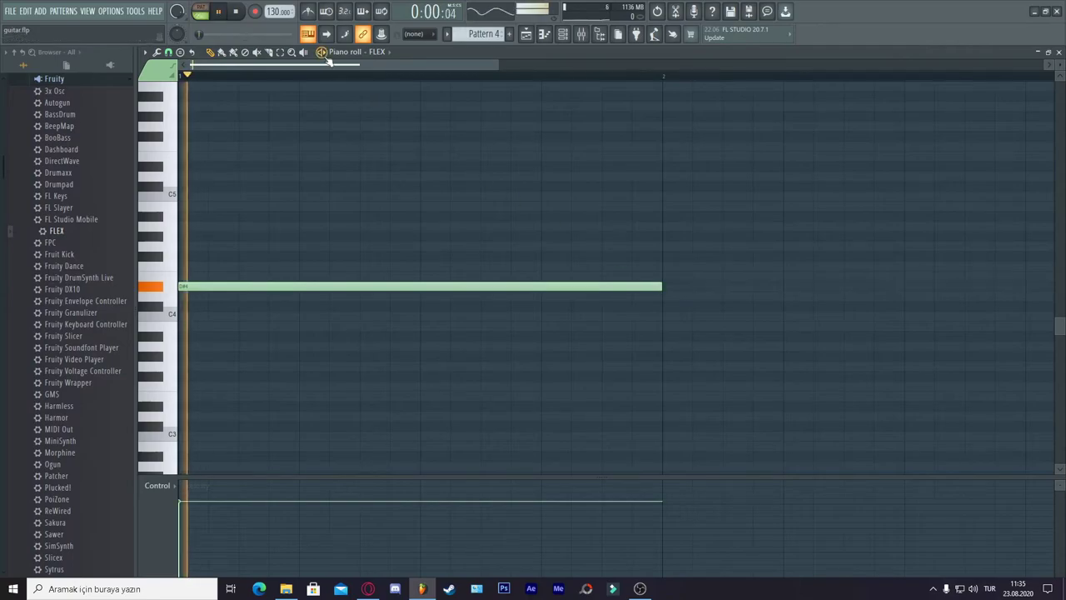
key(space)
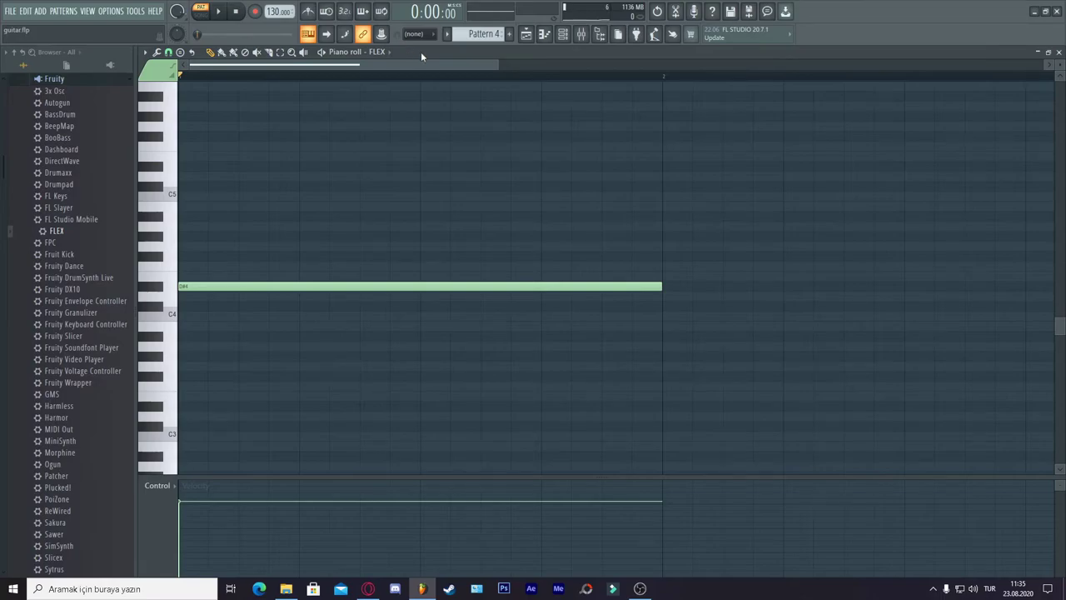
key(space)
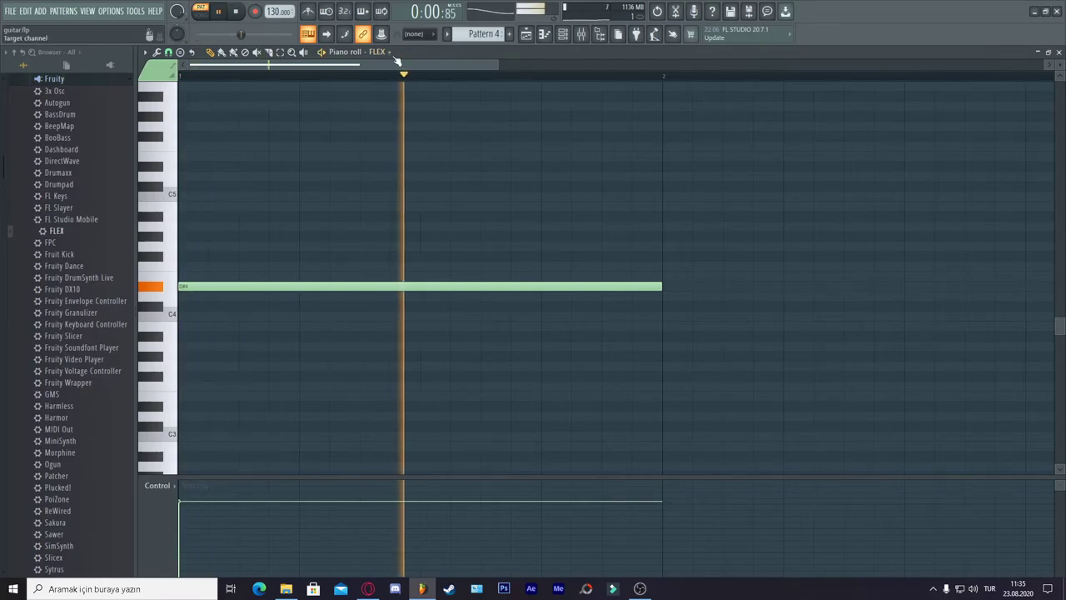
key(space)
- Route the FLEX channel to mixer insert 5 and show that insert in the mixer
click(385, 53)
click(218, 161)
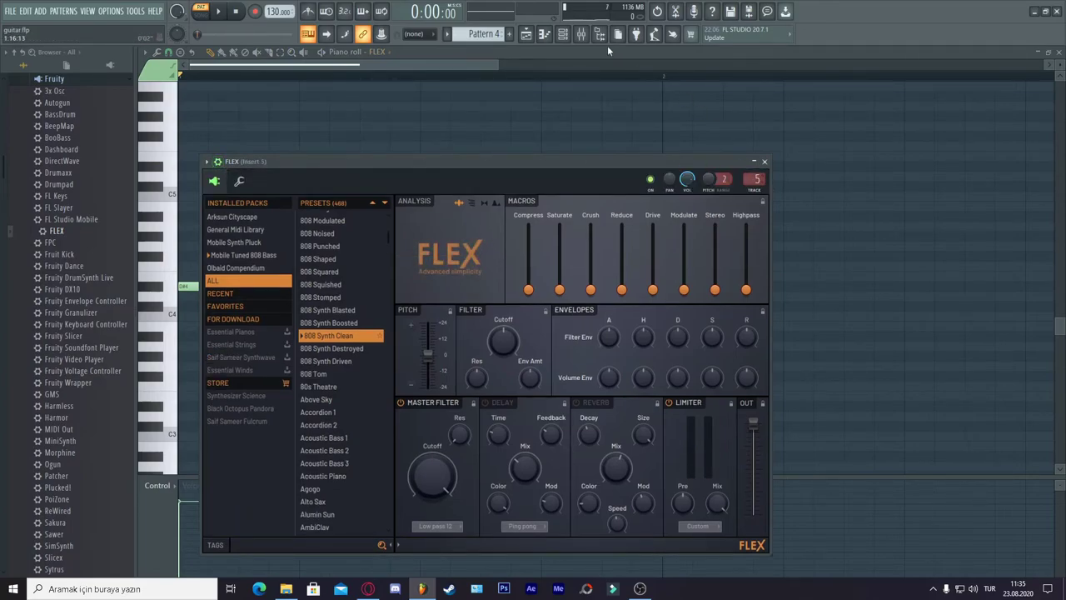
click(581, 33)
- Load Fruity Fast Dist into the first effect slot of Insert 5 and apply its overdrive preset
click(1018, 88)
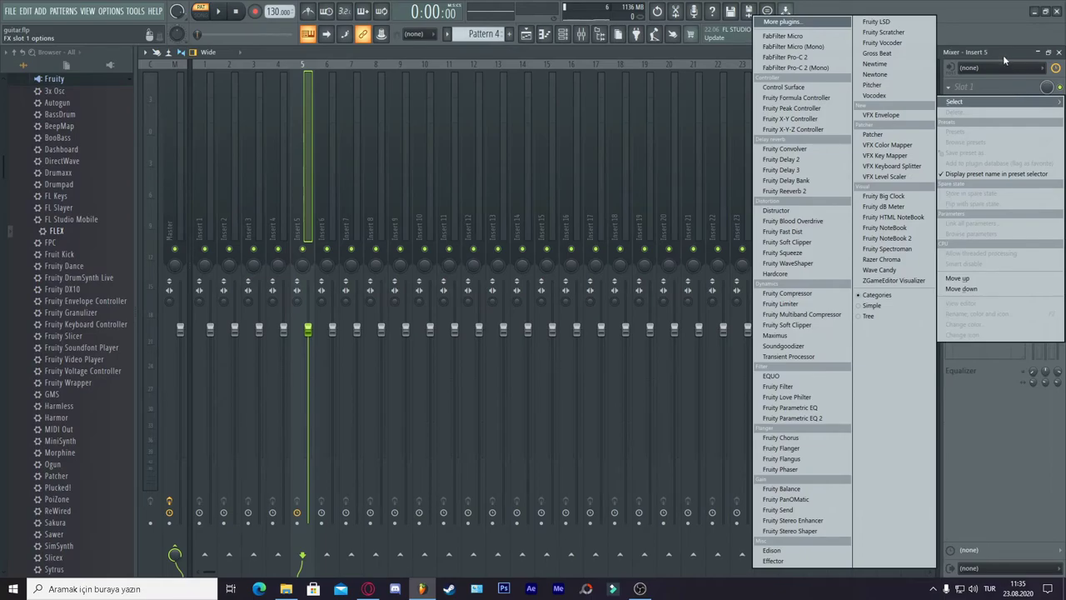
click(1004, 55)
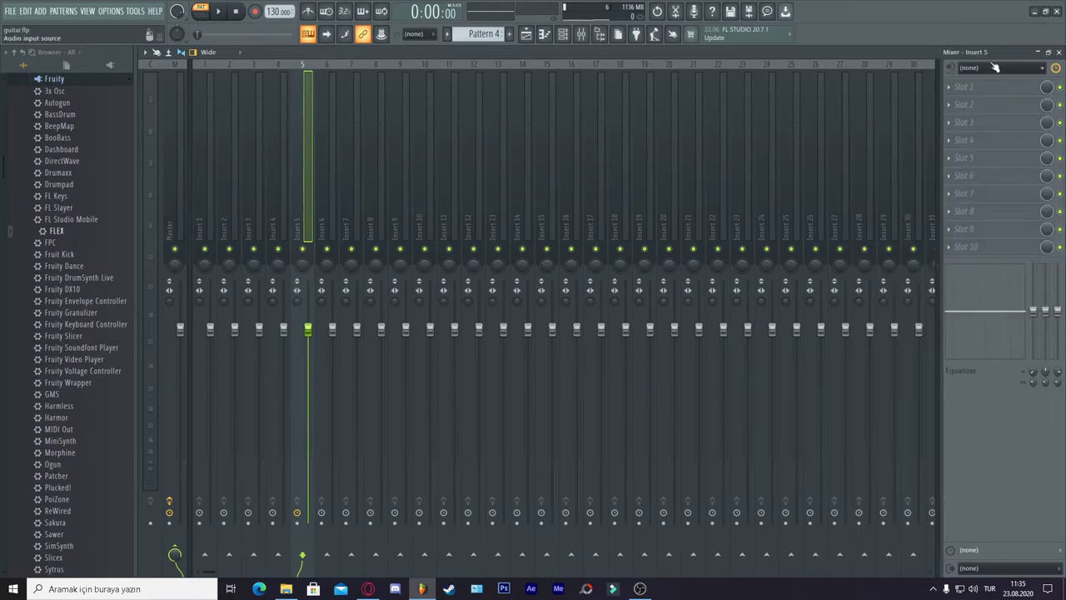
click(986, 87)
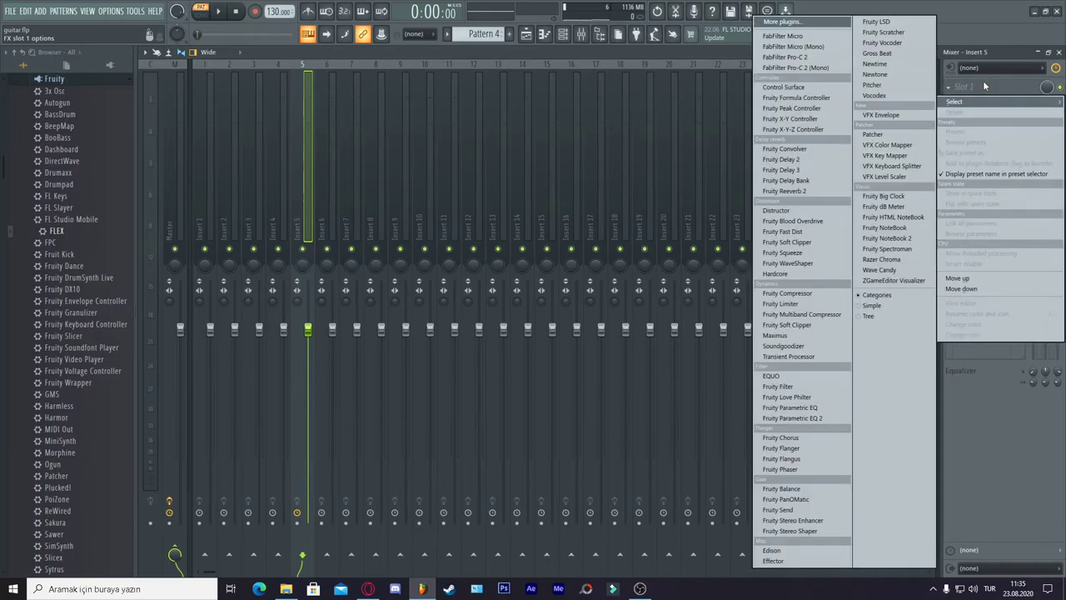
click(831, 232)
click(362, 162)
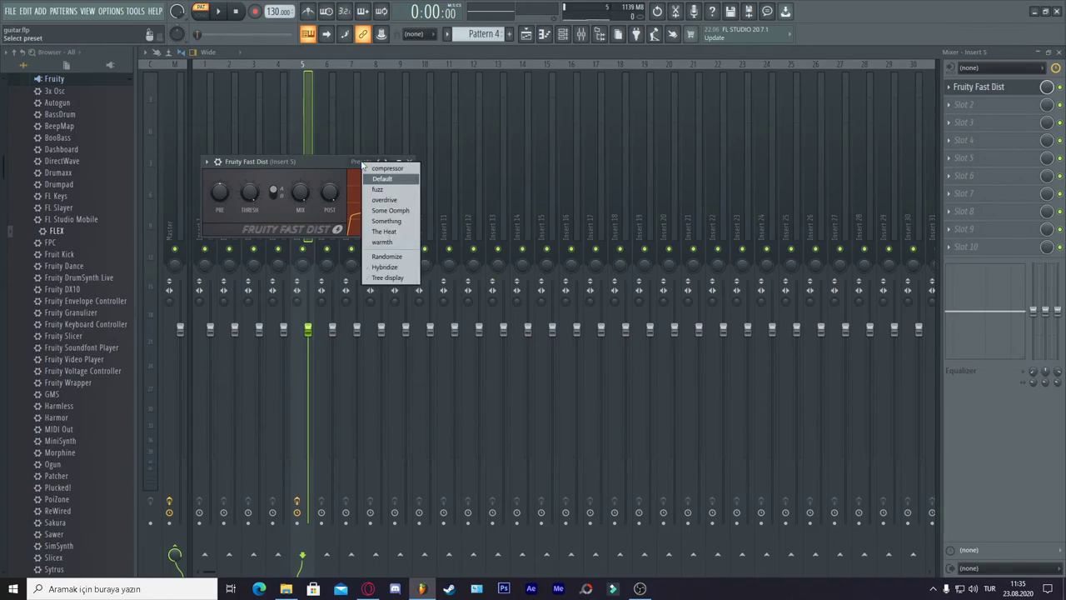
click(384, 200)
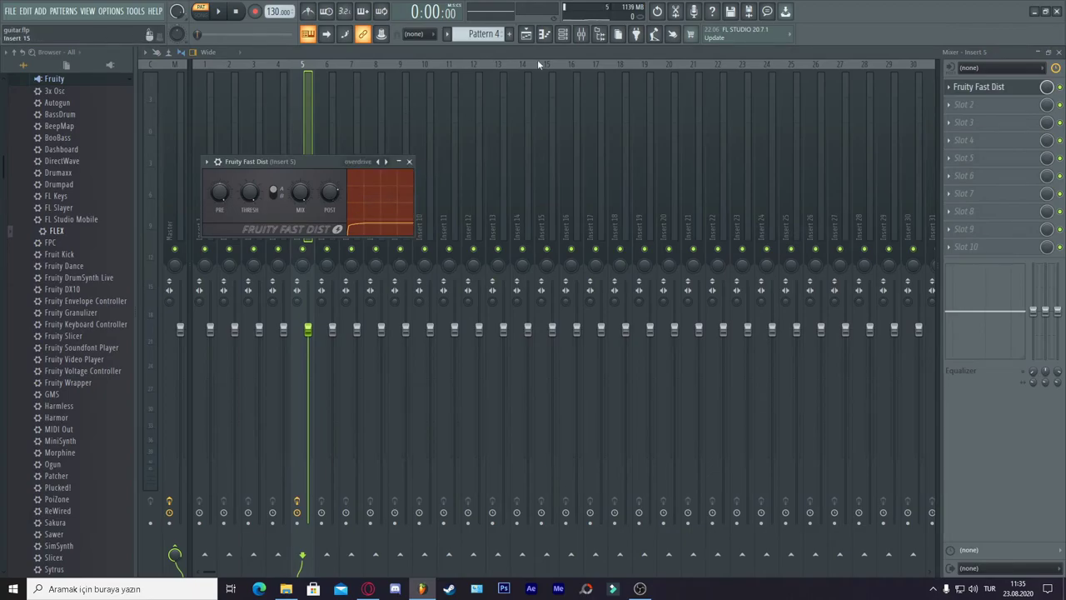
- Return to the piano roll and listen to the 808 note with the overdrive distortion
click(545, 35)
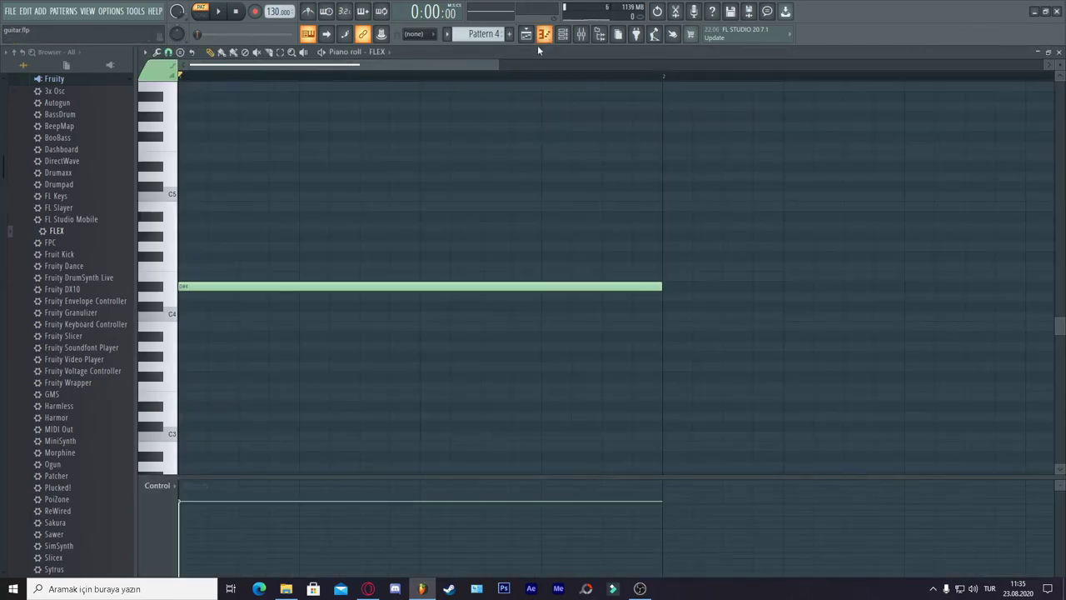
key(space)
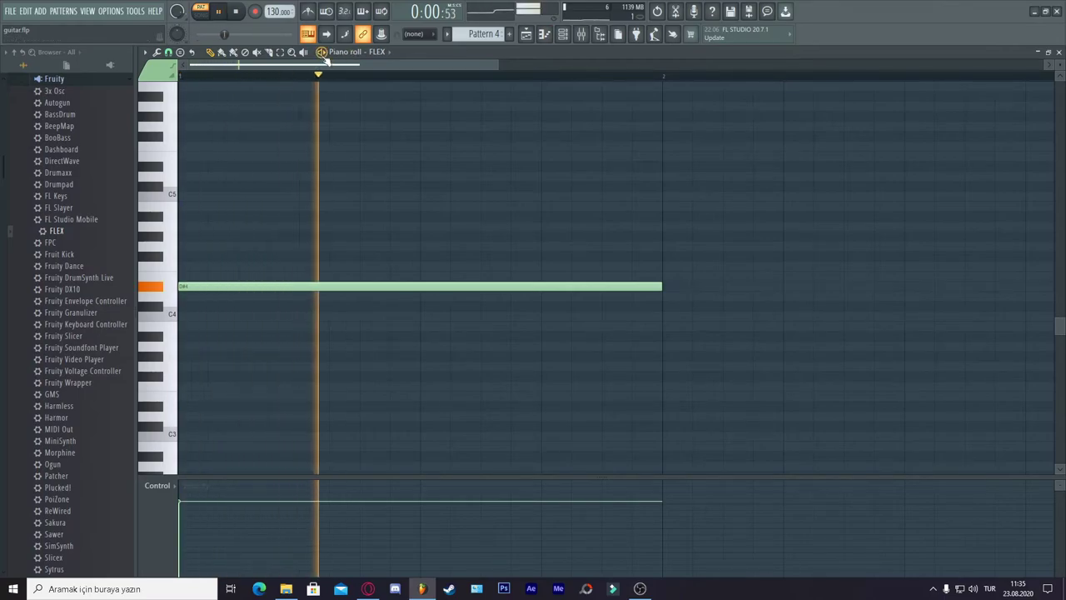
key(space)
key(space)
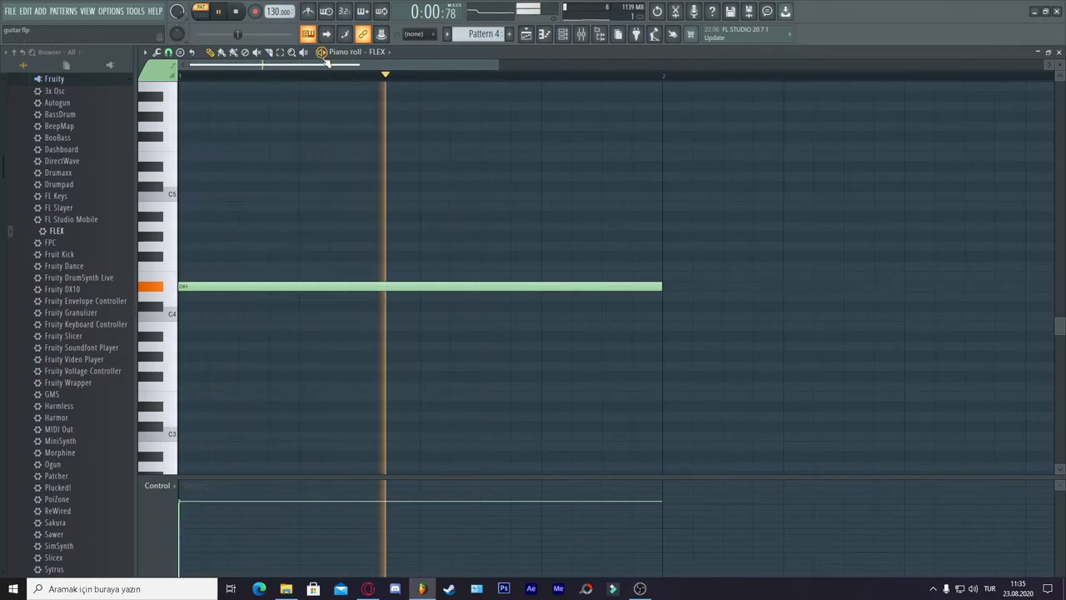
key(space)
- Lower the Fruity Fast Dist post gain on Insert 5 to 46% while listening to the pattern
click(580, 35)
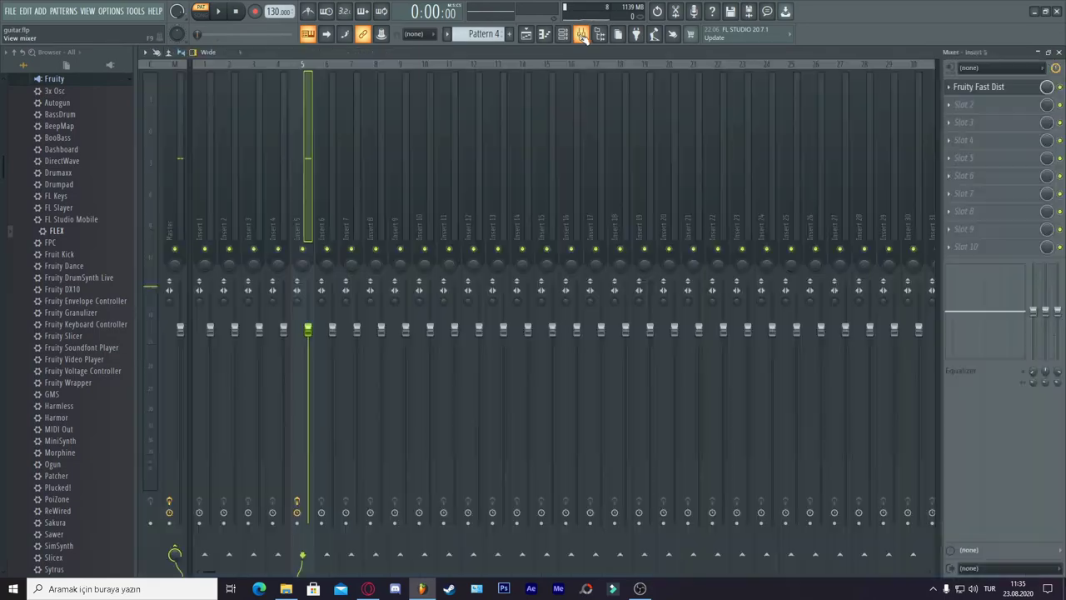
click(1012, 88)
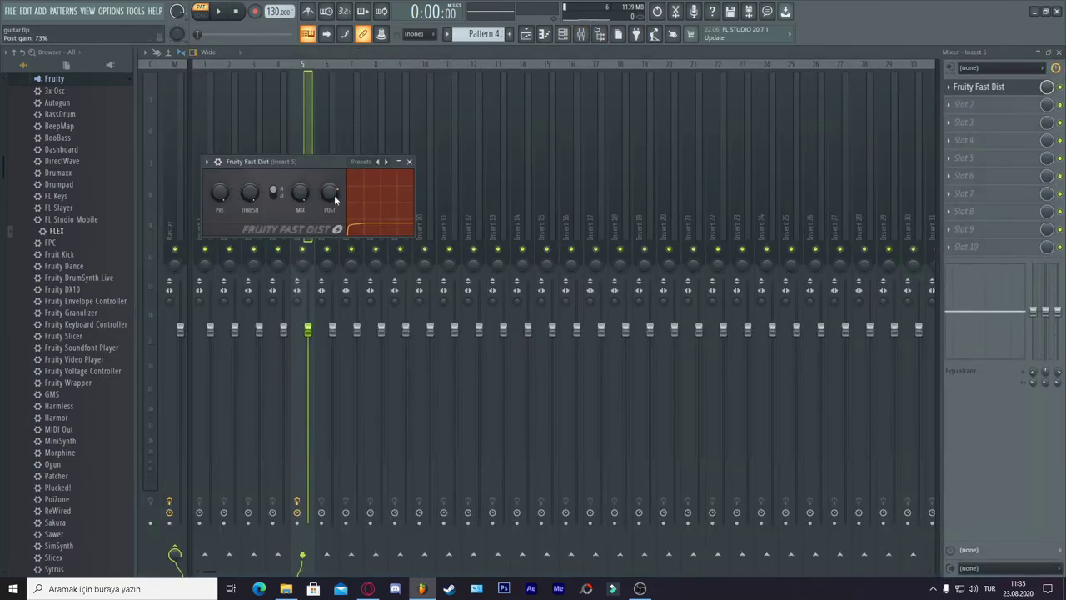
key(space)
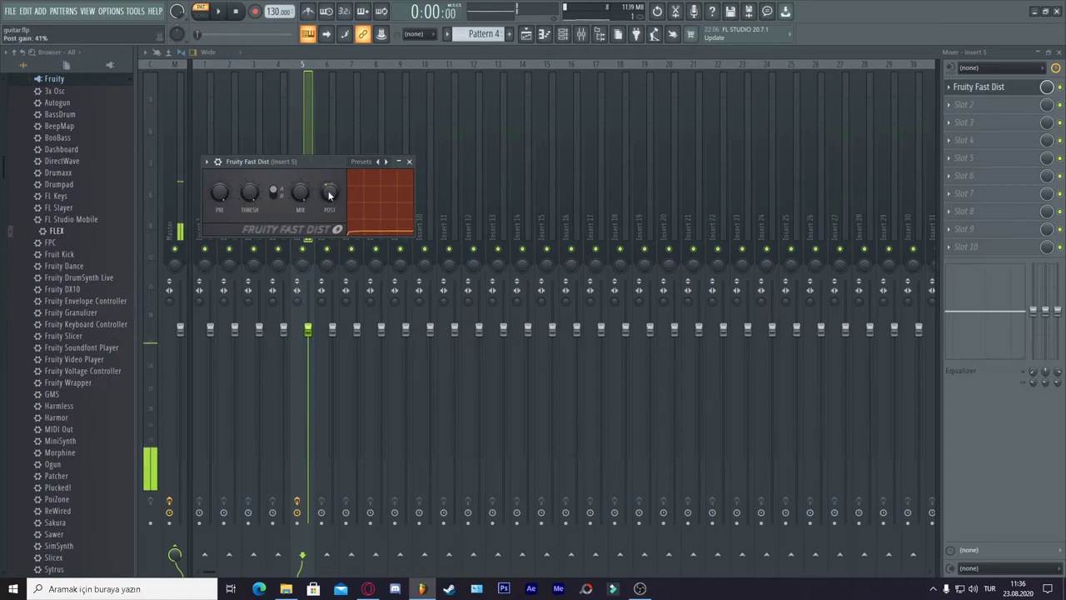
drag(330, 192, 330, 201)
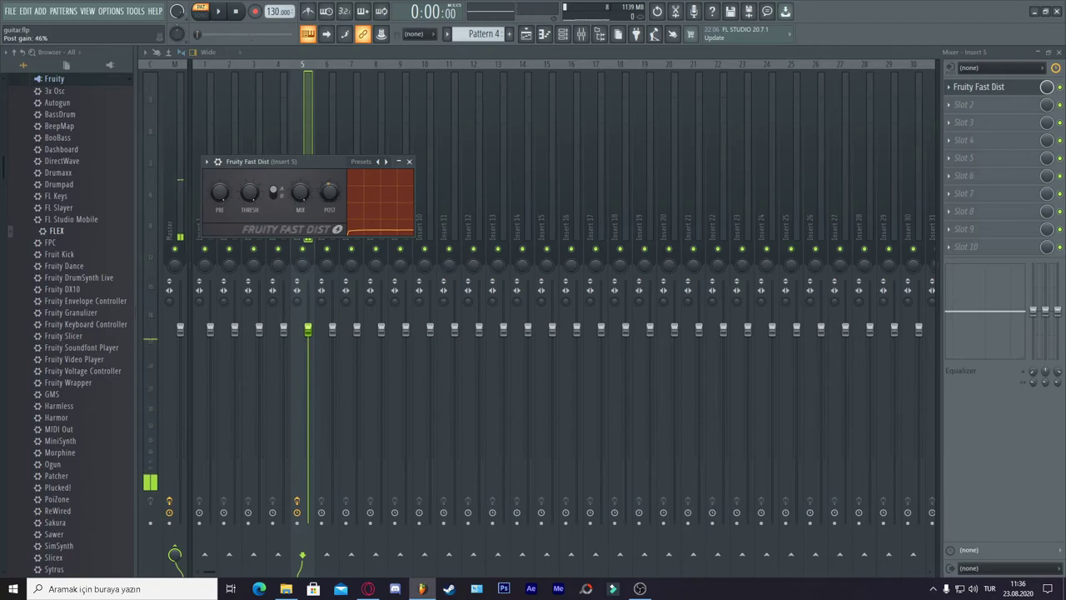
key(space)
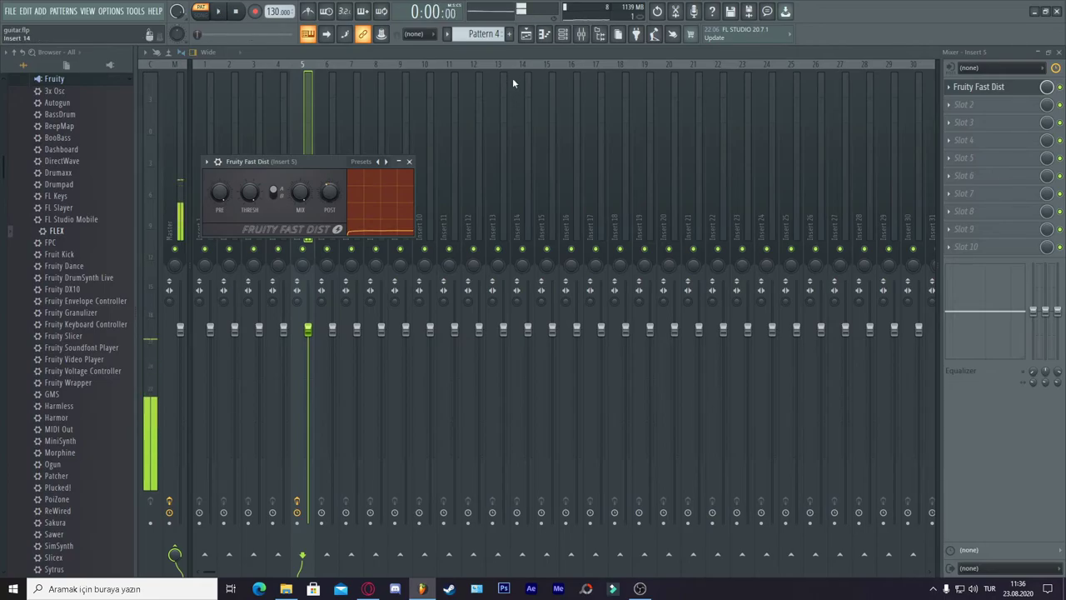
- Place three Pattern 4 clips on Track 6 under the kicks of bars 9 and 10, trimming the first to three beats and the second to two
key(F5)
click(572, 253)
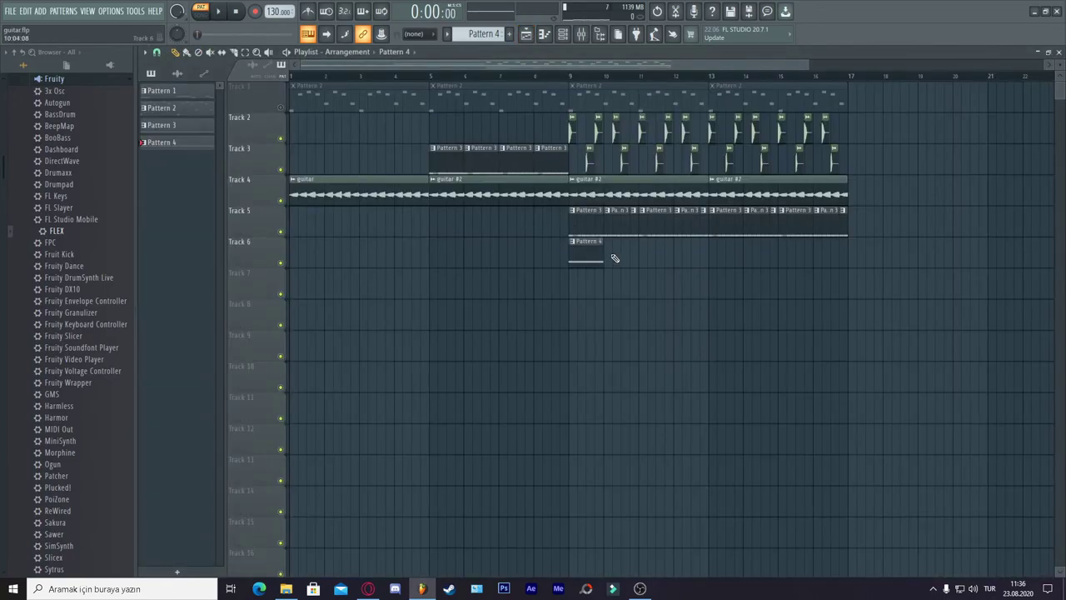
drag(808, 69, 476, 70)
drag(468, 70, 603, 71)
drag(633, 242, 608, 245)
click(618, 248)
drag(686, 247, 663, 247)
click(671, 249)
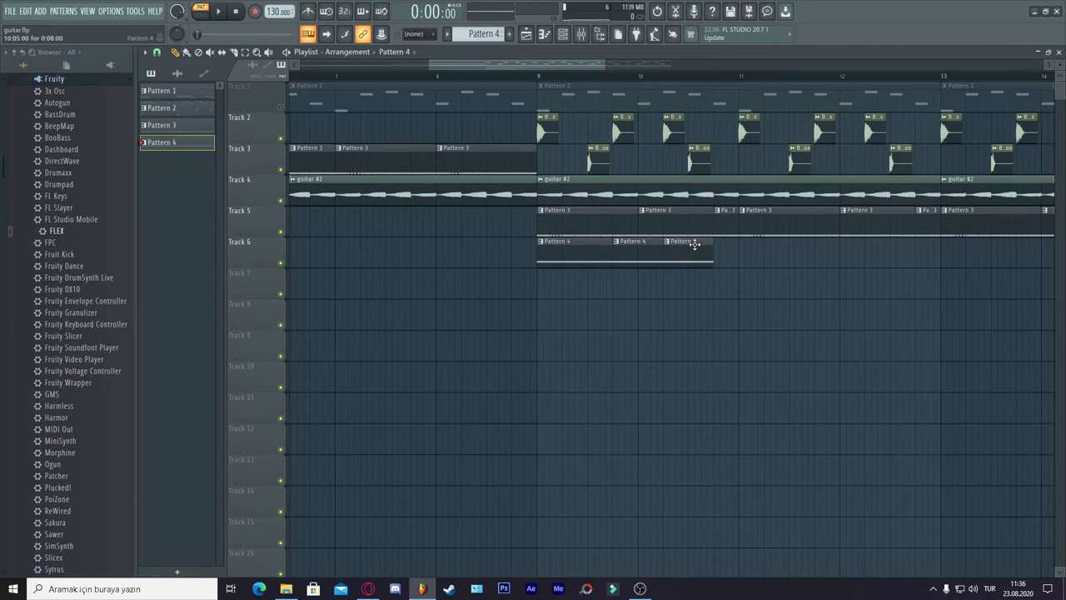
- Place three more Pattern 4 clips on Track 6 under the kicks of bars 11 and 12, with lengths of three, two and three beats
click(745, 250)
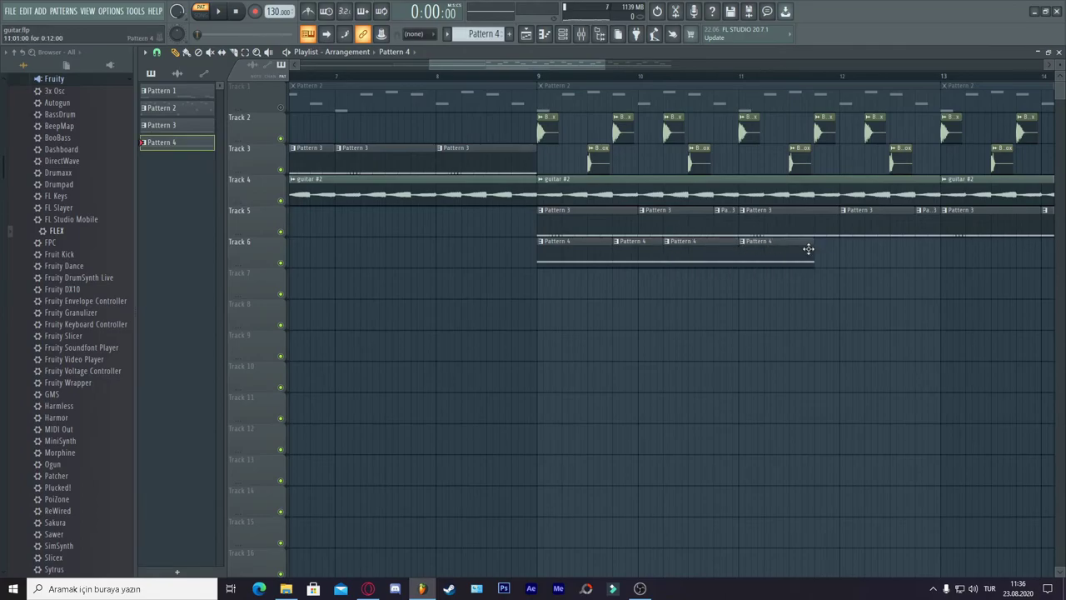
click(821, 250)
drag(886, 250, 942, 247)
click(872, 252)
- Continue the Pattern 4 clips on Track 6 under each kick of bars 13 to 16, extending the last one to bar 17
click(943, 248)
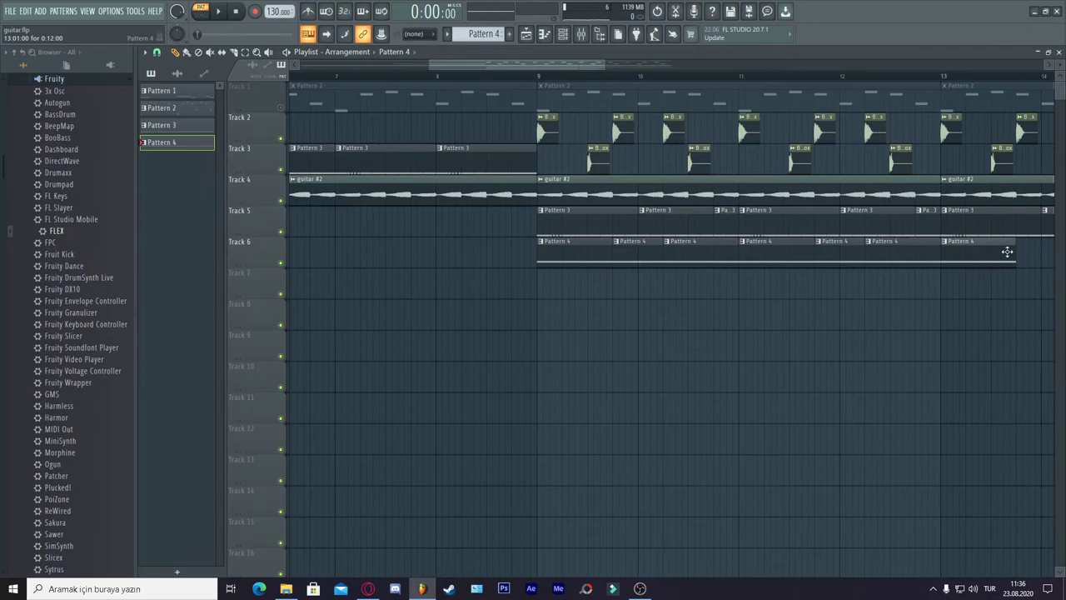
click(1026, 256)
drag(536, 67, 658, 87)
click(588, 244)
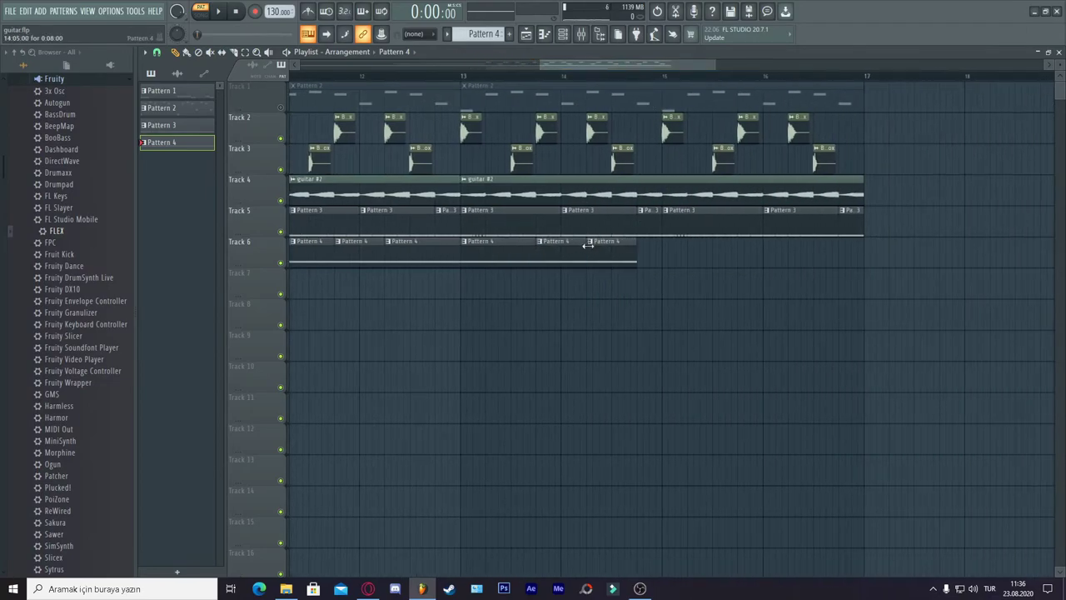
click(663, 244)
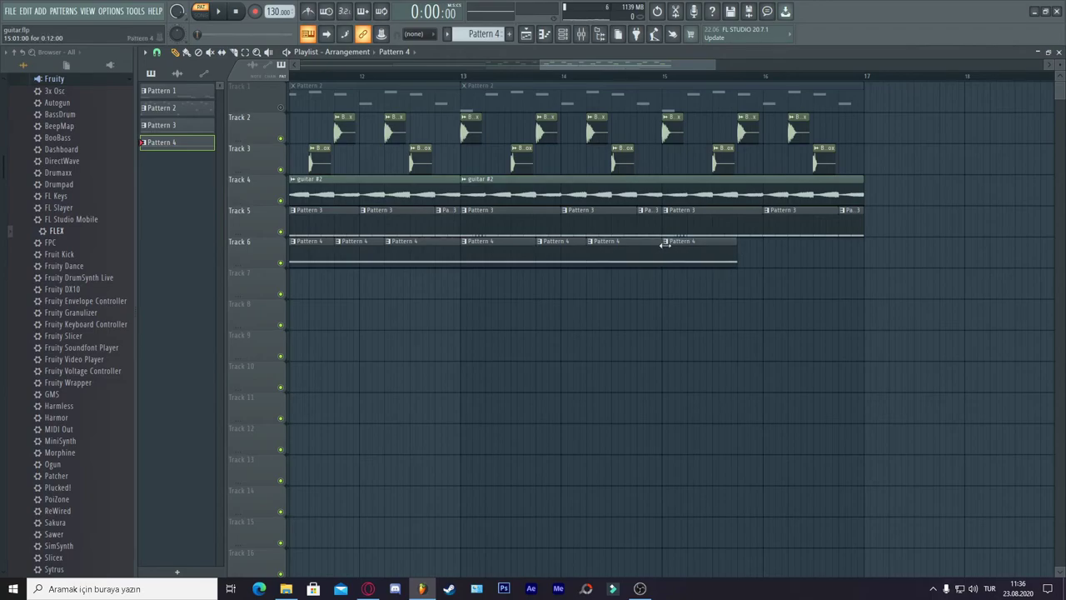
click(740, 245)
click(814, 249)
right_click(809, 248)
drag(812, 250, 864, 248)
click(790, 248)
- Play the arrangement from bar 7 through bar 16 to hear the 808 with the drums and guitar, and stop playback
drag(541, 65, 348, 66)
drag(568, 78, 489, 78)
key(space)
click(599, 324)
right_click(617, 324)
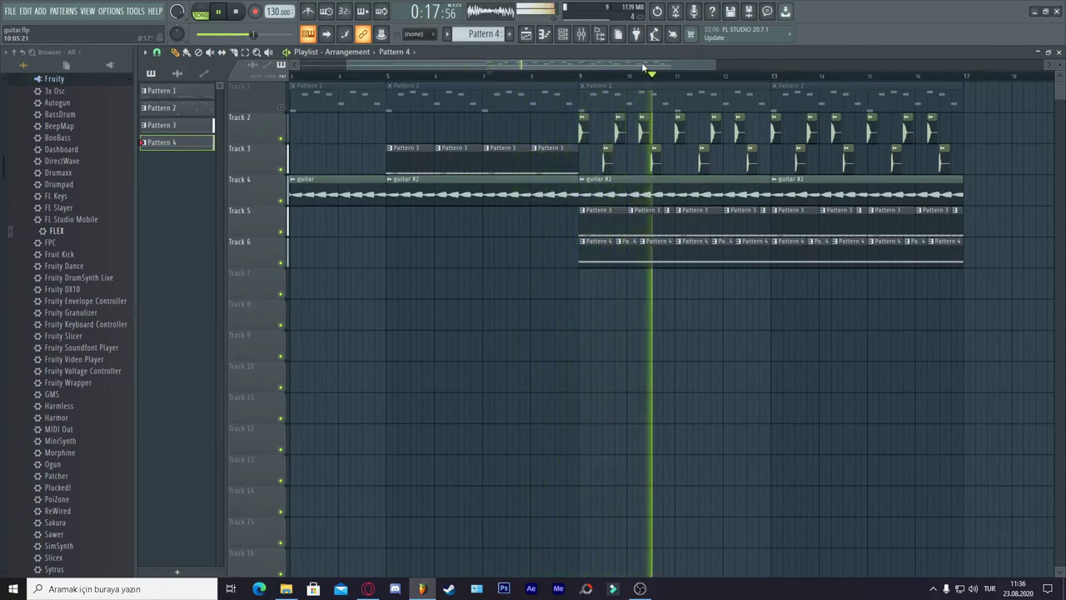
drag(641, 62, 716, 74)
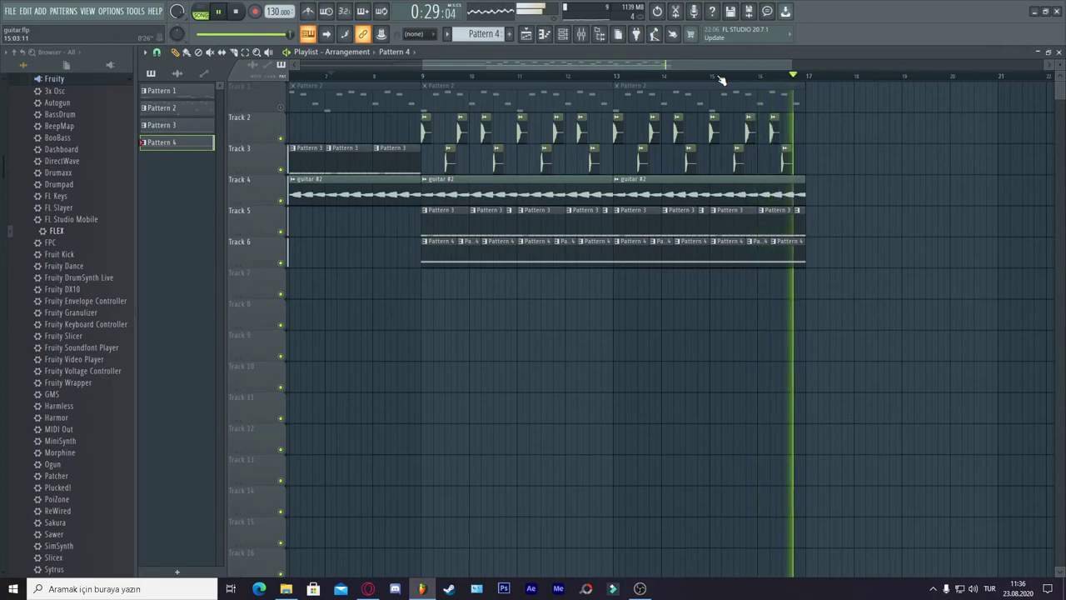
key(space)
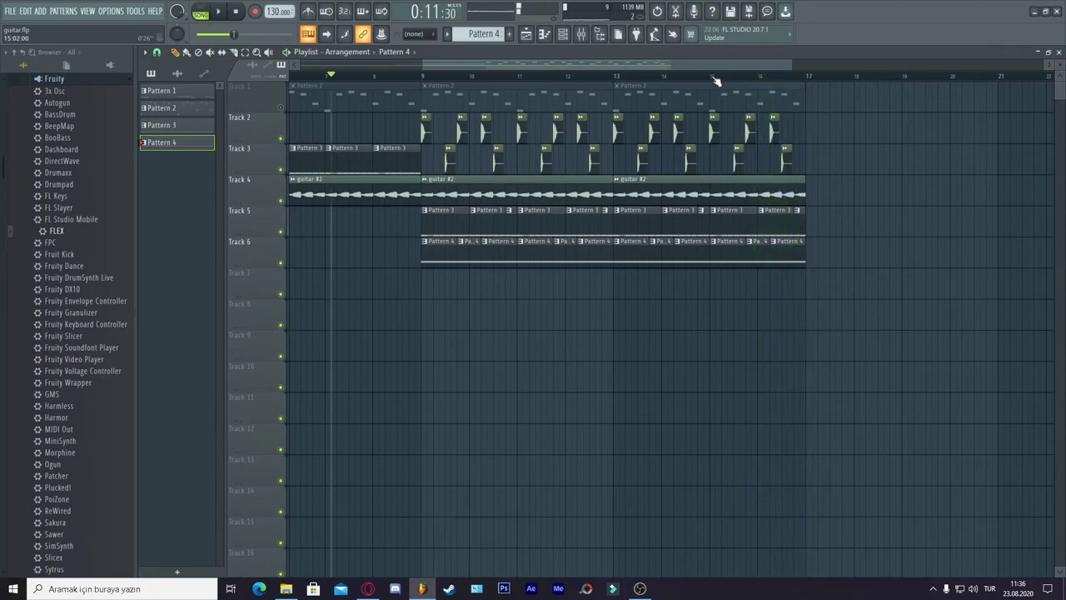
- Open Pattern 4's 808 note in the piano roll and play the pattern to hear it
drag(524, 65, 537, 63)
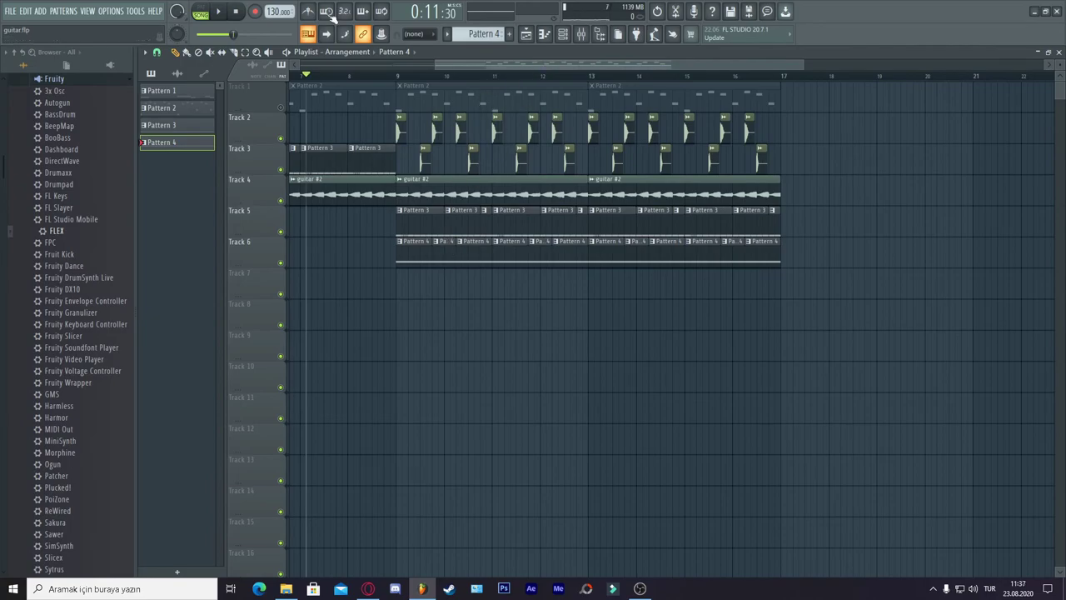
double_click(522, 251)
key(space)
key(space)
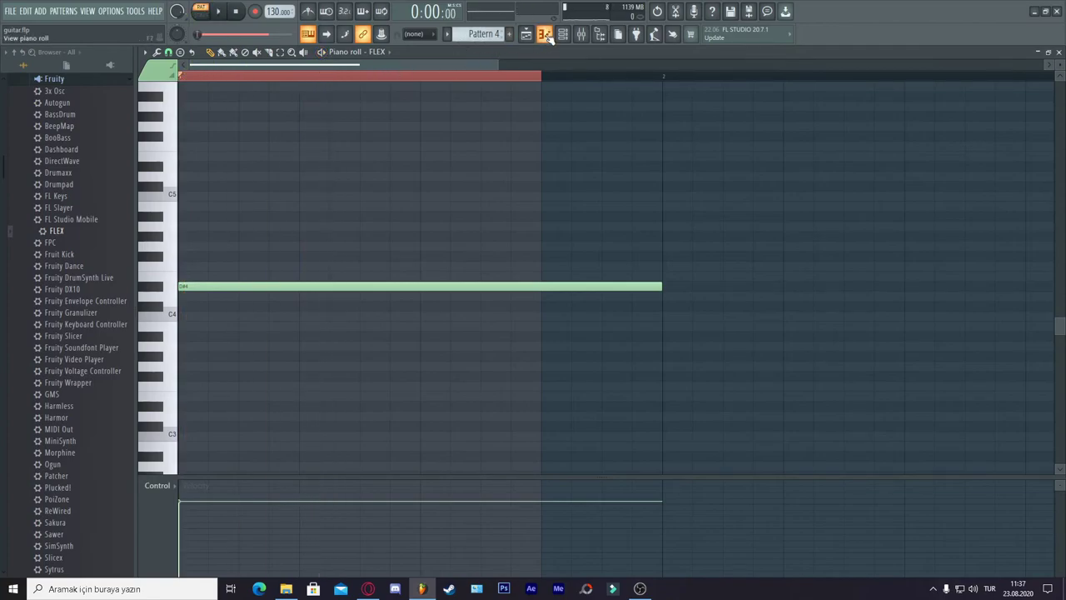
- Clone Pattern 4 and raise the 808 note in the copy by one octave, from D#4 to D#5
click(546, 35)
click(491, 35)
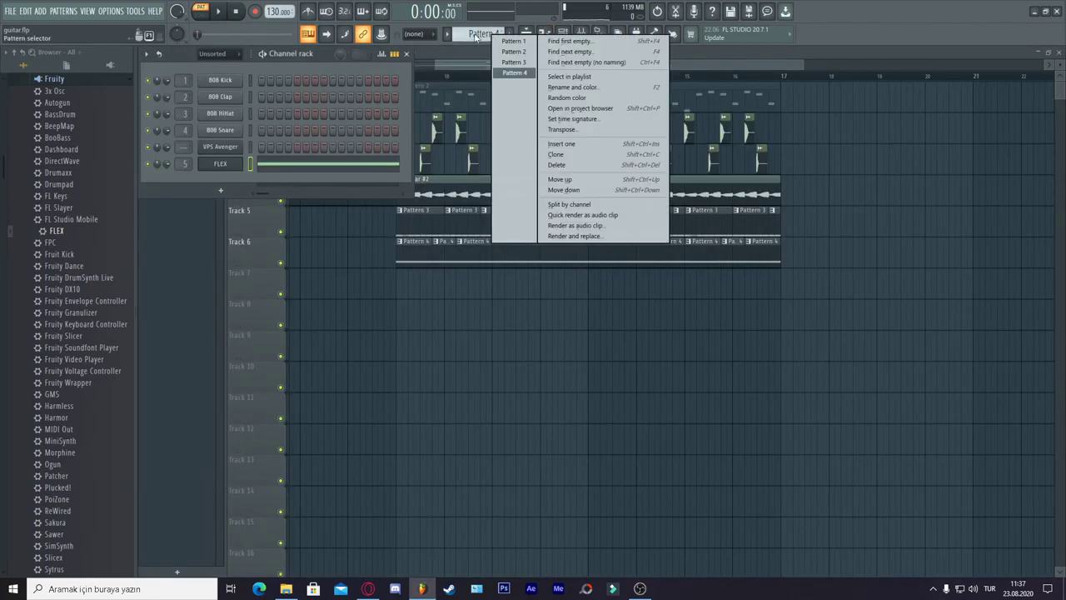
click(556, 154)
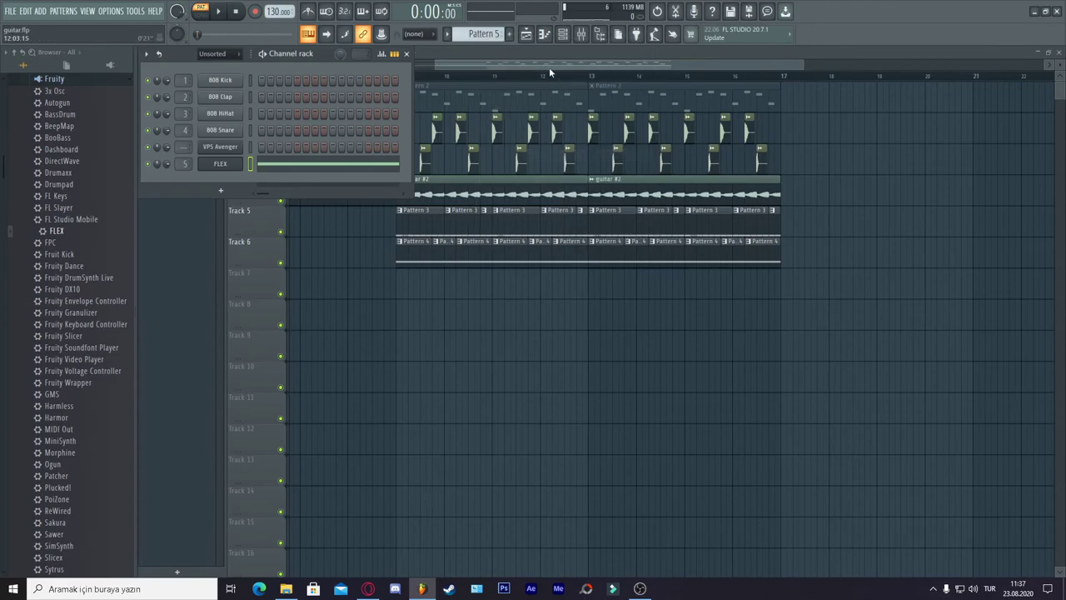
click(546, 35)
drag(231, 276, 121, 167)
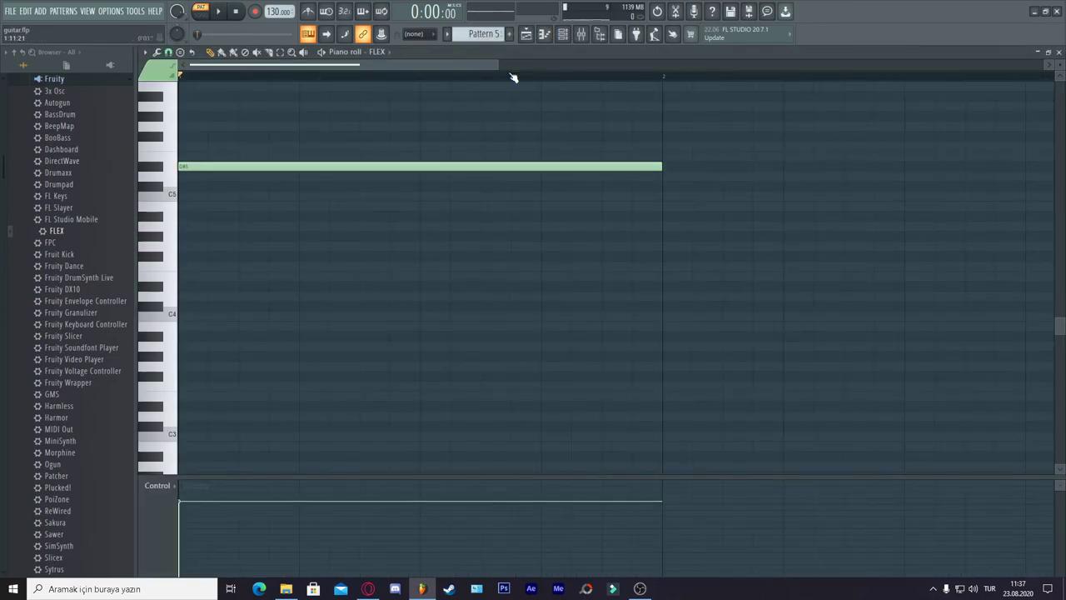
- Place a one-beat Pattern 5 clip on Track 6 on the last beat of bar 8, directly before the first Pattern 4 clip
click(526, 34)
drag(430, 281, 406, 253)
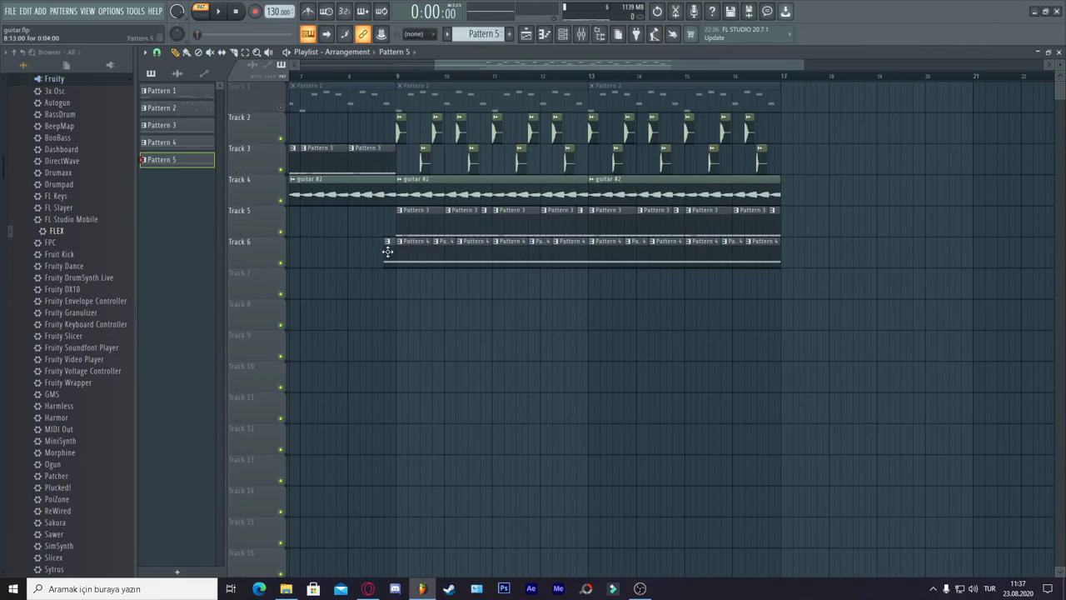
- Play the arrangement from the middle of bar 8 into bar 16 to hear the 808 lead-in, and stop playback
drag(385, 78, 373, 78)
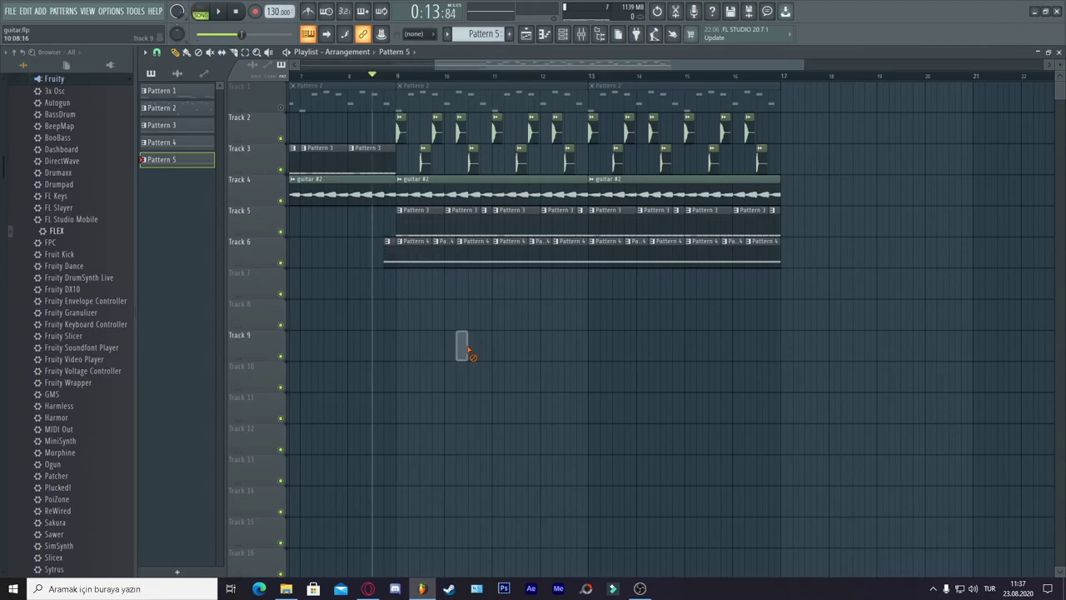
key(space)
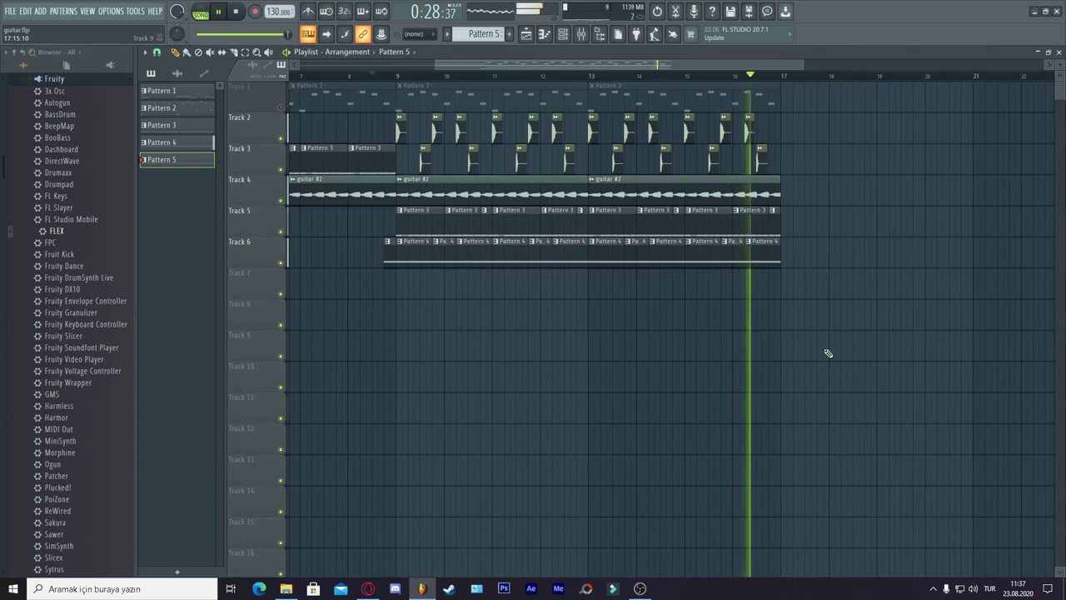
key(space)
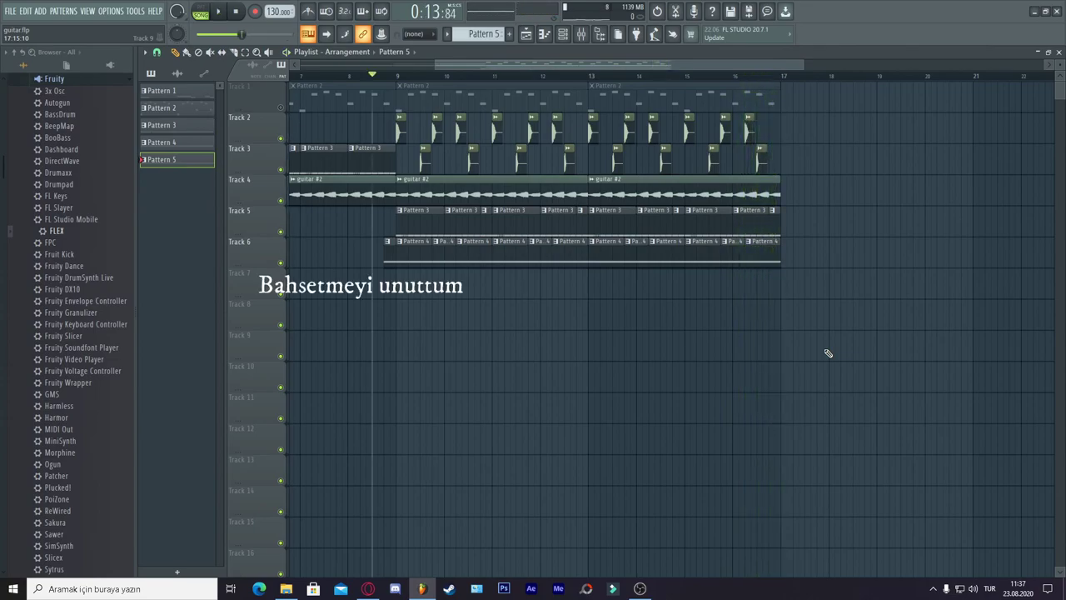